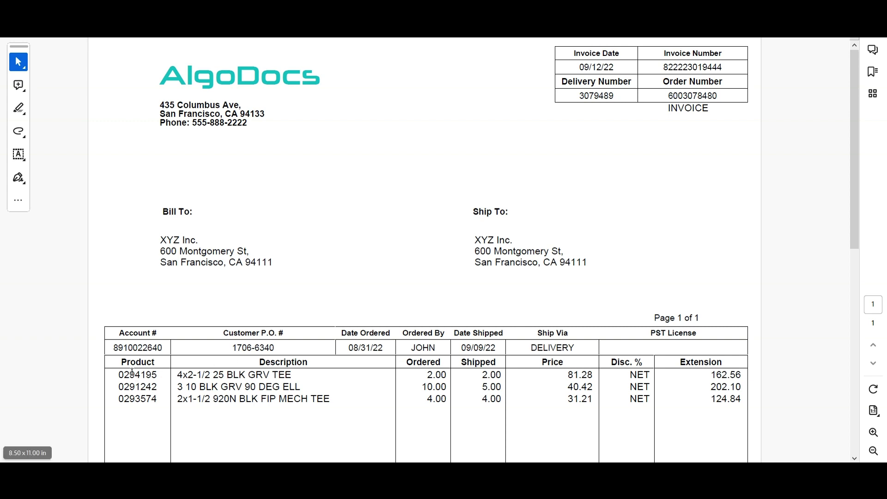
# Scroll down and back up through the sample invoice PDF to review its line items
pyautogui.scroll(-1, 580, 382)
pyautogui.scroll(-10, 581, 379)
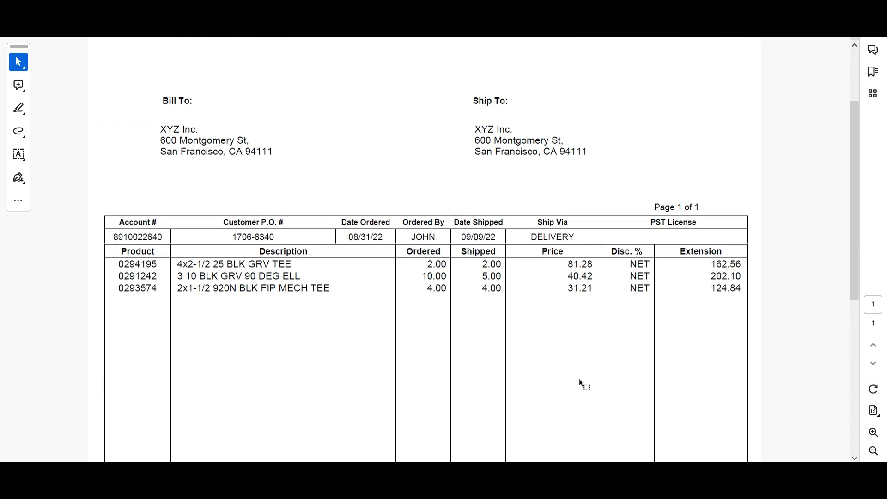
pyautogui.scroll(5, 581, 380)
pyautogui.scroll(5, 579, 378)
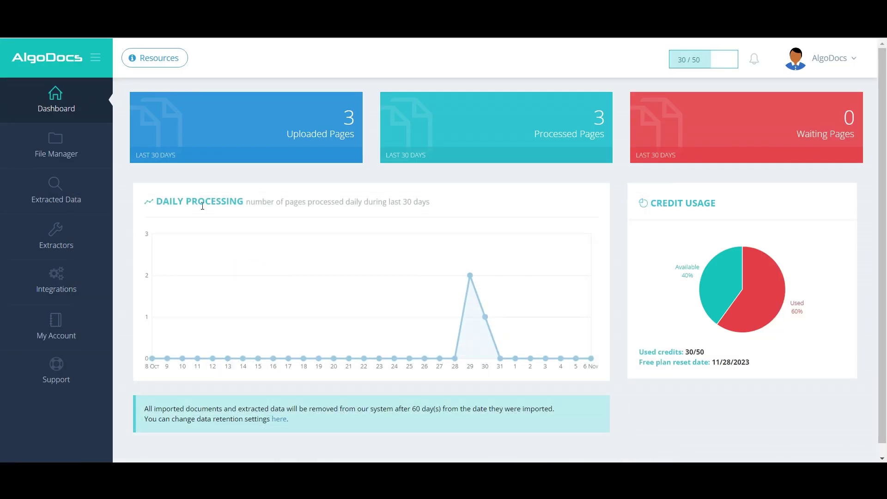
# From the Extractors list, create an extractor named '1 Page Invoice' built from Invoice.pdf
pyautogui.click(72, 238)
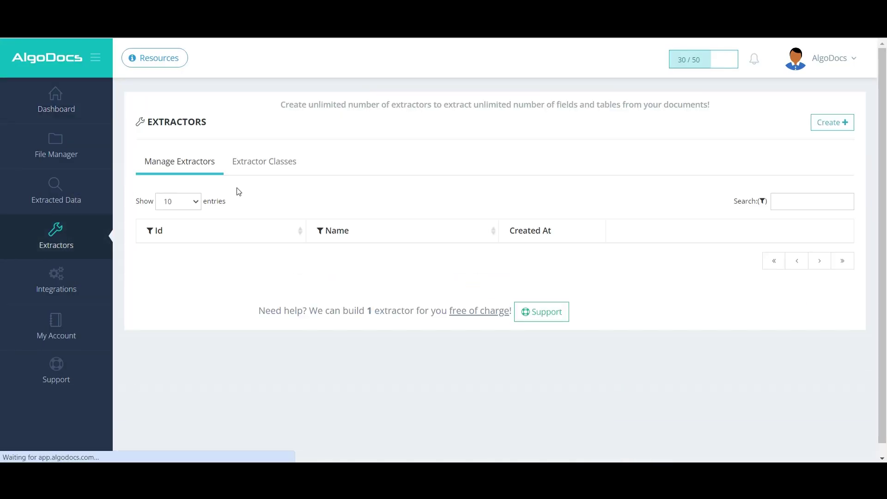
pyautogui.click(838, 123)
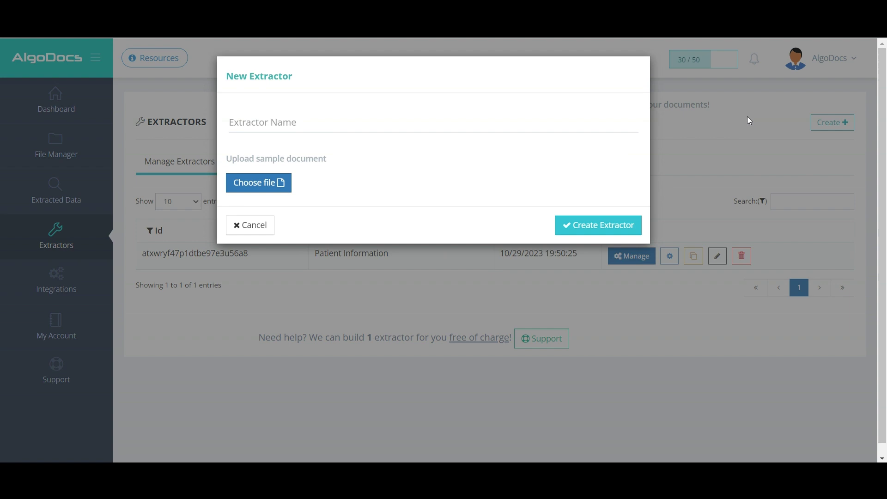
pyautogui.write('1 Page ')
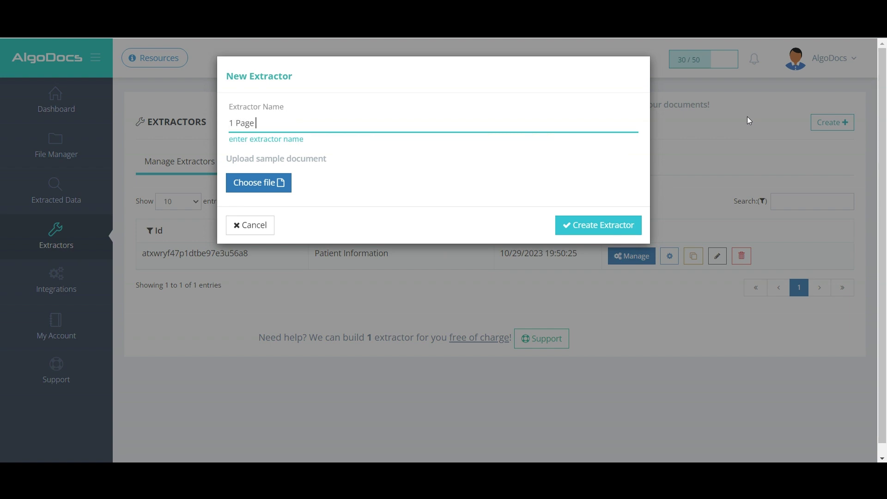
pyautogui.write('Invoice')
pyautogui.click(259, 183)
pyautogui.doubleClick(270, 126)
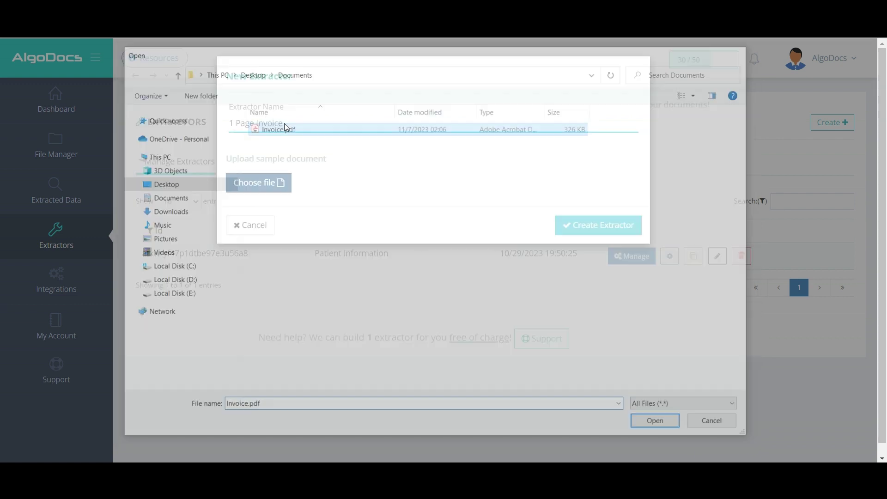
pyautogui.click(594, 230)
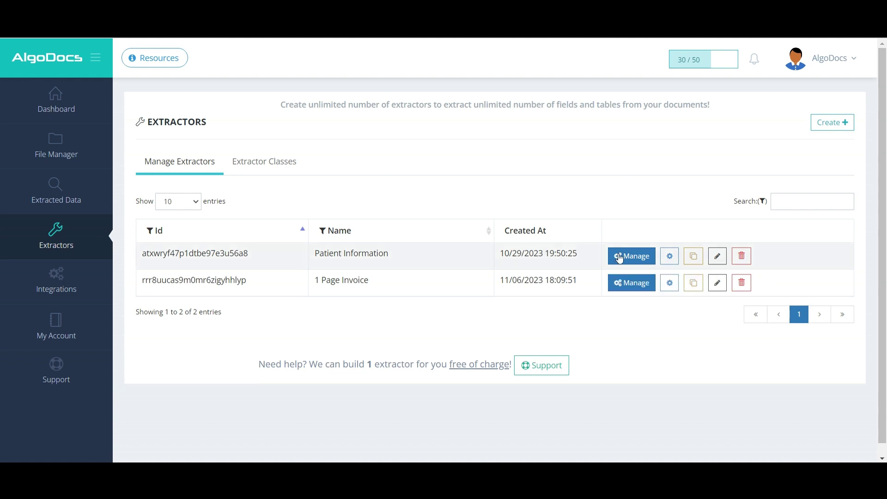
# Add a Field / Text to Table rule to 1 Page Invoice and continue to Refine Extracted Data
pyautogui.click(640, 284)
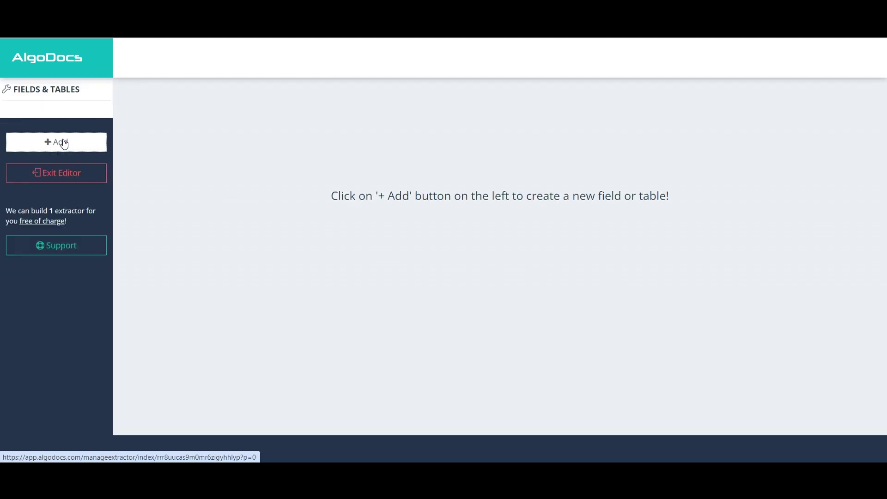
pyautogui.click(64, 144)
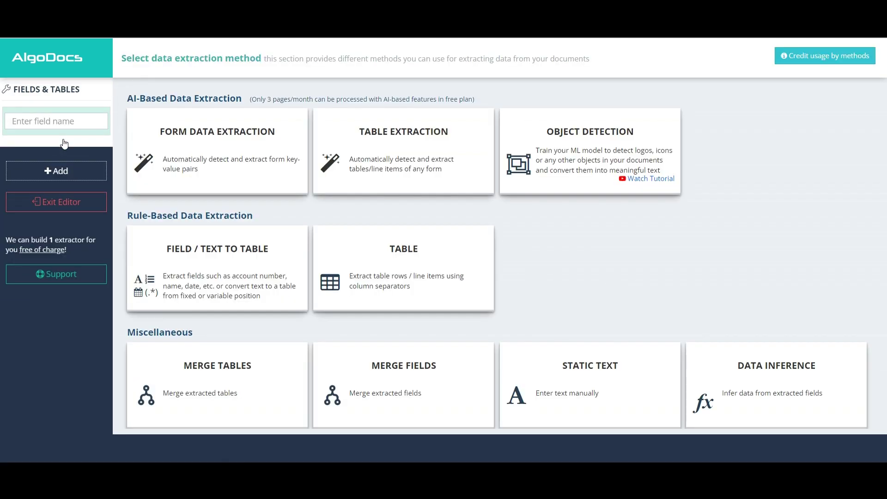
pyautogui.click(261, 265)
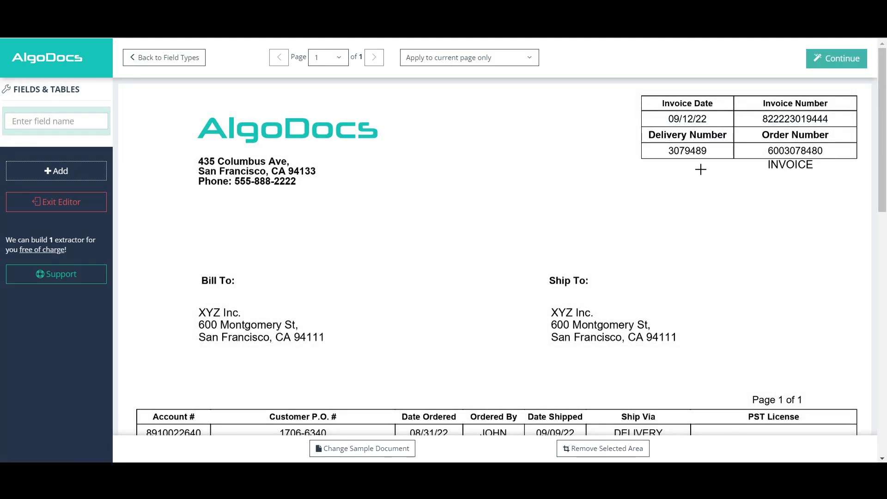
pyautogui.click(847, 61)
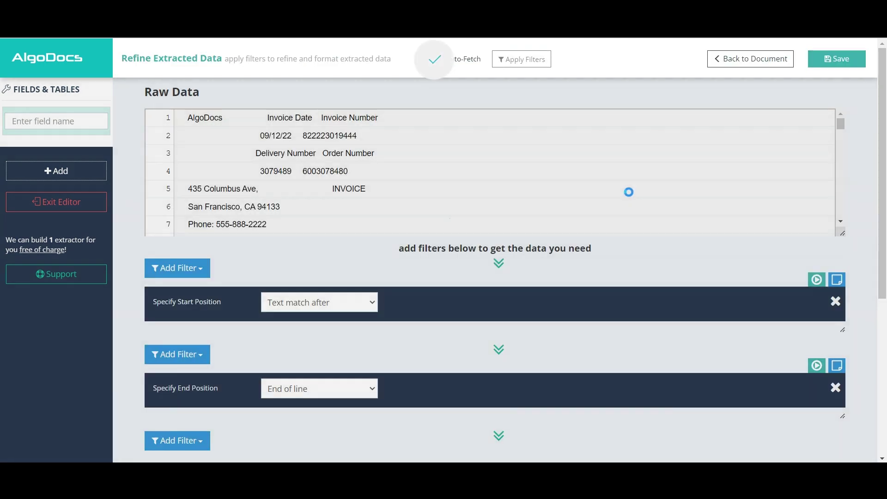
pyautogui.scroll(-3, 844, 204)
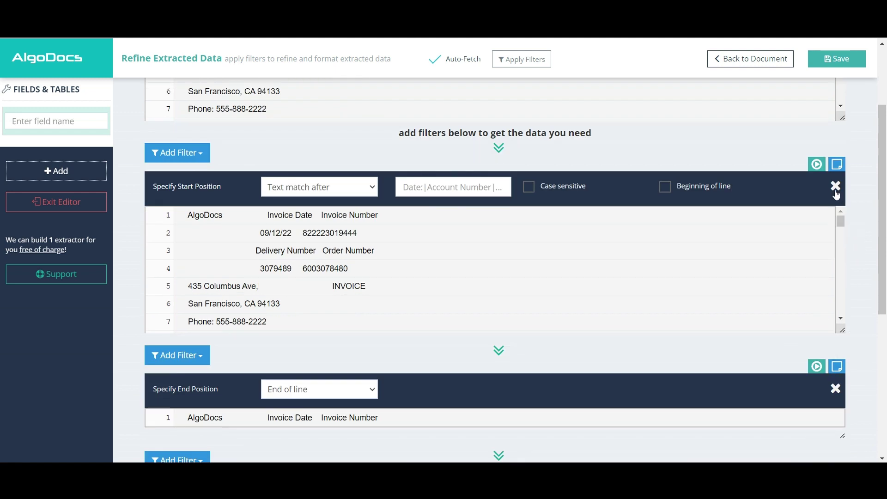
# Replace the default position filters with an Advanced Keyword-Based Search for the value below 'Invoice Number'
pyautogui.click(835, 187)
pyautogui.click(835, 187)
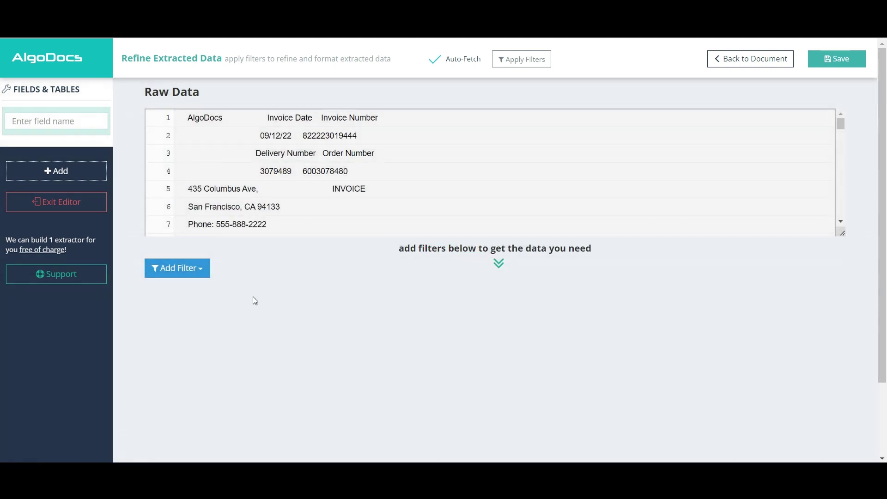
pyautogui.click(190, 269)
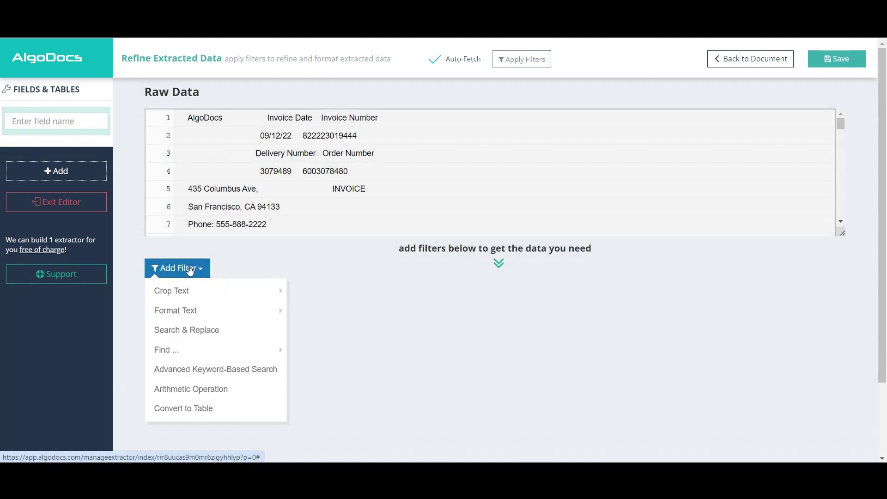
pyautogui.click(197, 368)
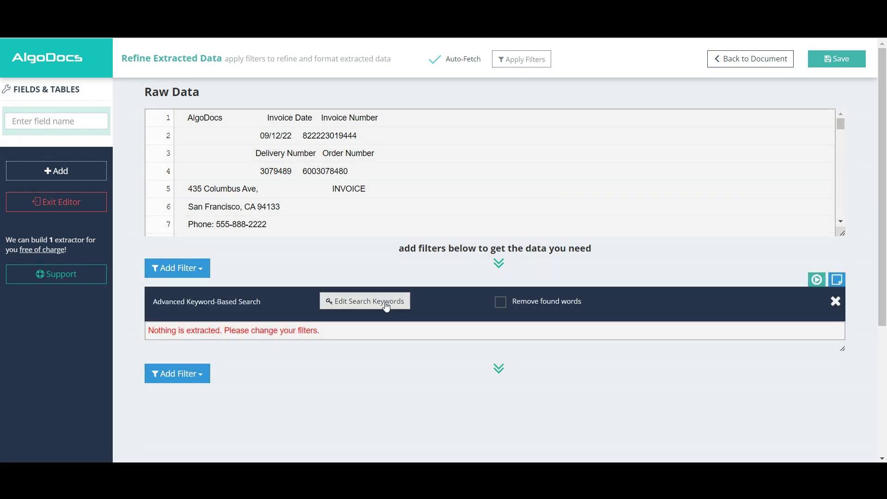
pyautogui.click(386, 306)
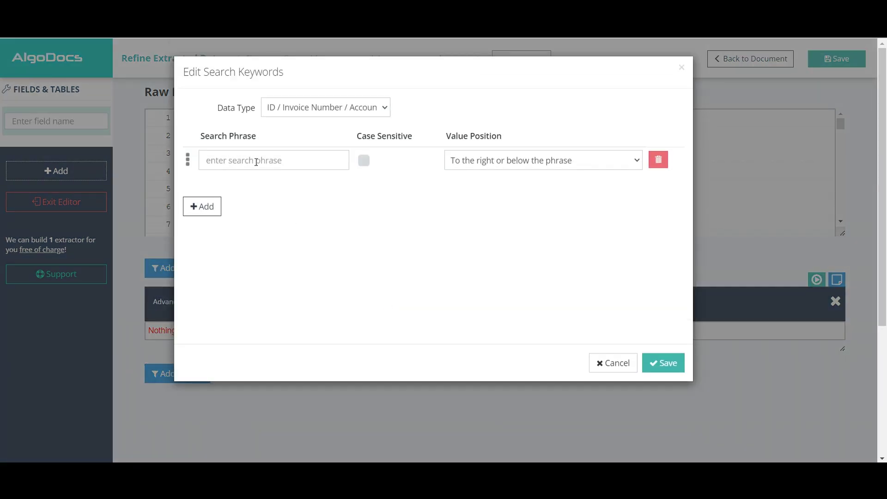
pyautogui.click(277, 111)
pyautogui.click(285, 111)
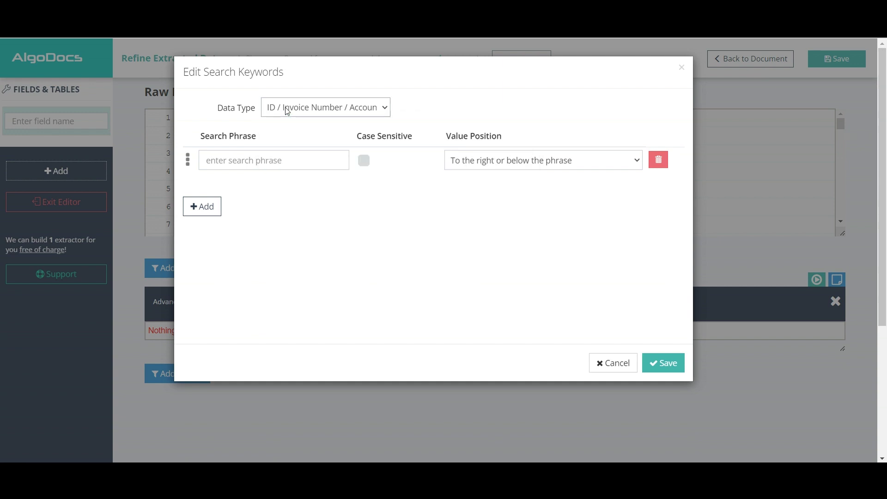
pyautogui.click(274, 160)
pyautogui.write('Invo')
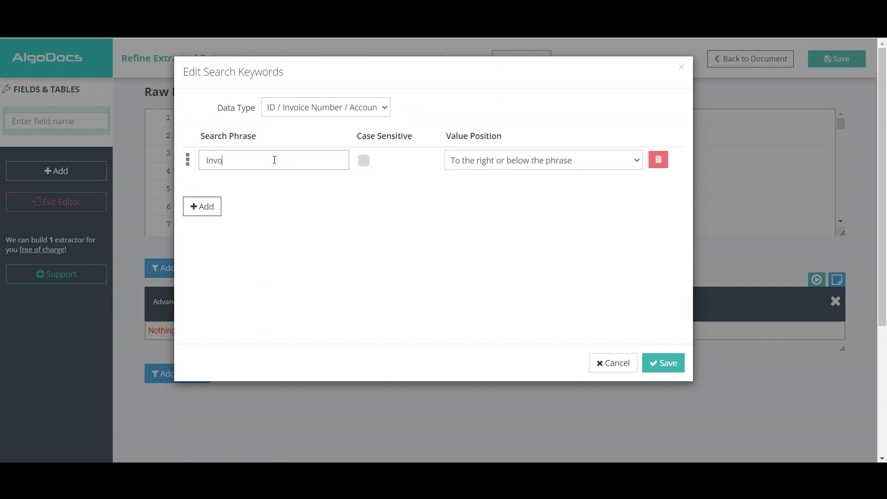
pyautogui.write('ice Number')
pyautogui.click(465, 166)
pyautogui.click(471, 198)
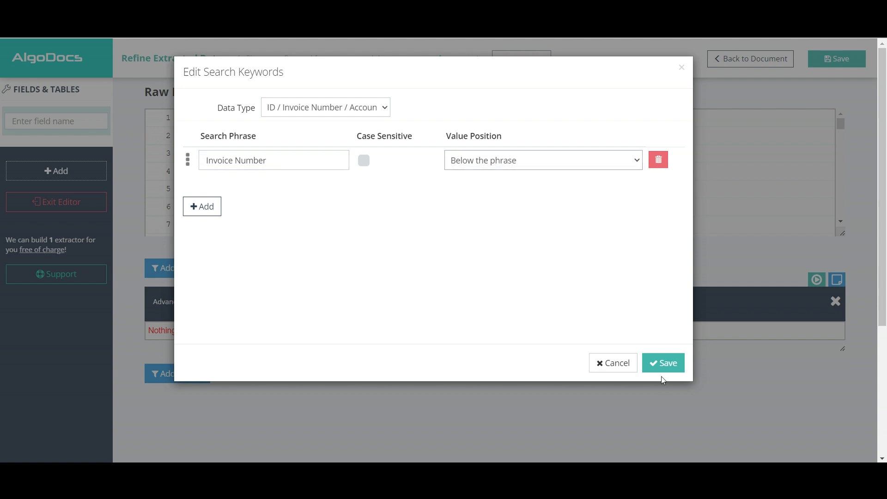
pyautogui.click(666, 363)
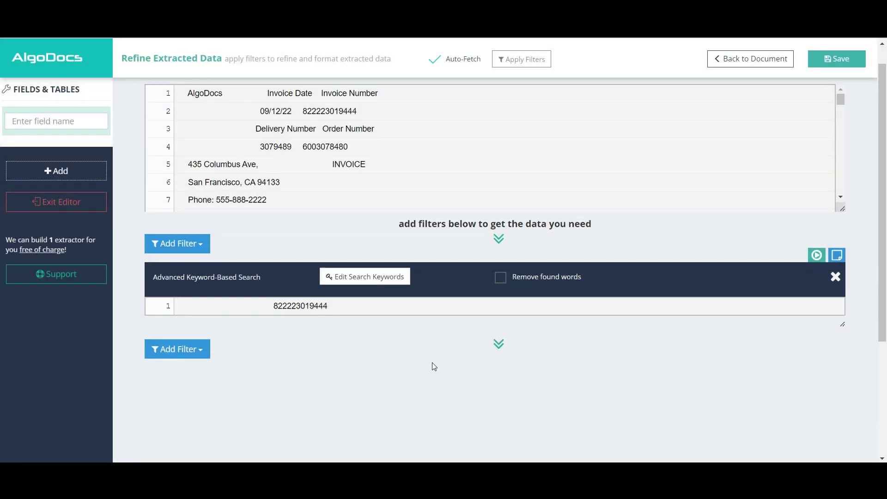
# Add a Remove blank spaces filter that strips only trailing spaces
pyautogui.scroll(-2, 431, 363)
pyautogui.click(180, 258)
pyautogui.moveTo(187, 288)
pyautogui.moveTo(254, 301)
pyautogui.click(326, 300)
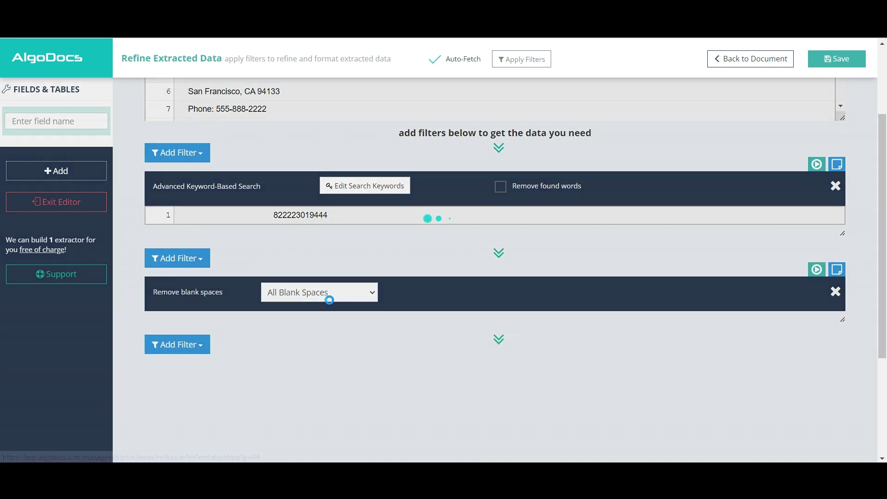
pyautogui.click(326, 293)
pyautogui.click(317, 319)
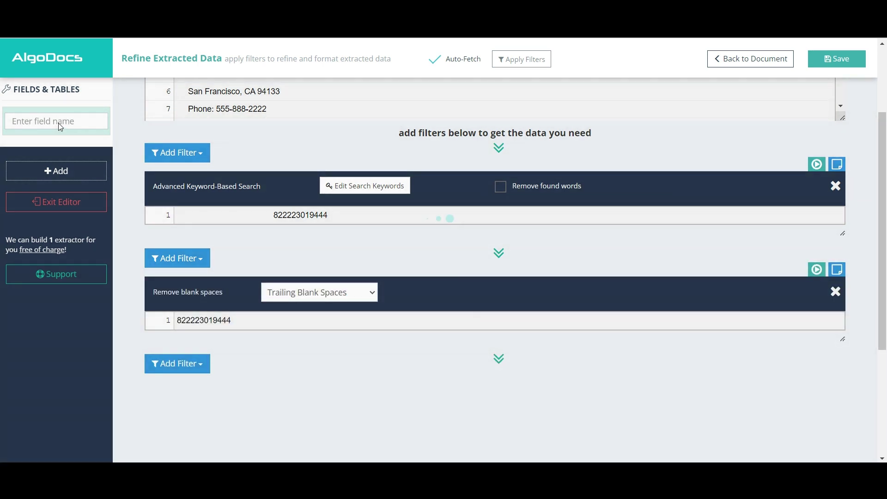
# Name the field 'Invoice Number' and save it
pyautogui.click(59, 122)
pyautogui.write('Invoice Number')
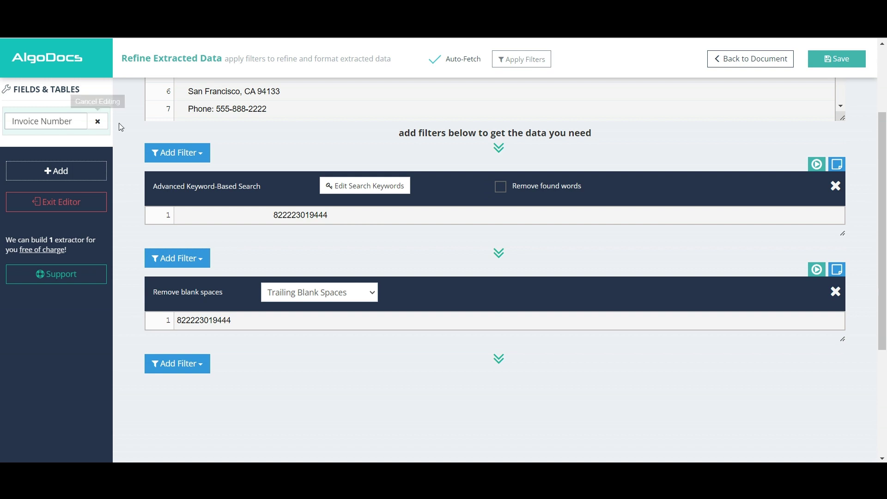
pyautogui.click(854, 64)
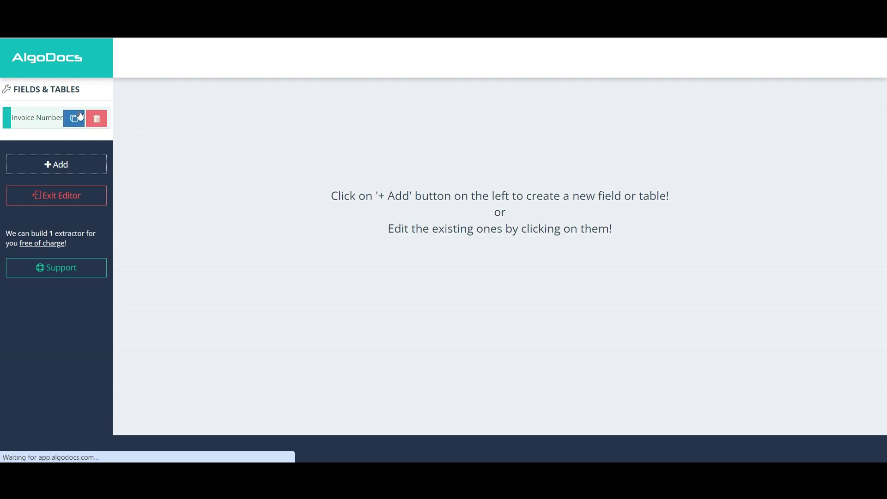
# Duplicate the Invoice Number rule as a new field named 'Invoice Date'
pyautogui.click(75, 119)
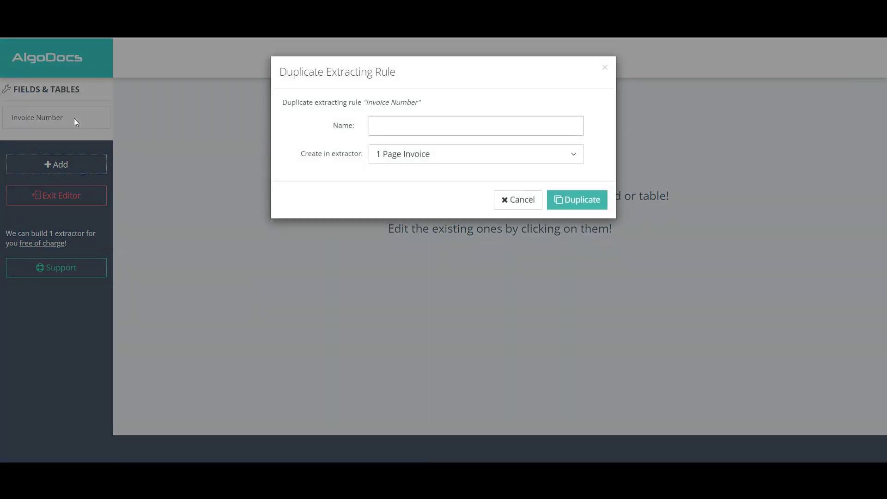
pyautogui.write('Invoice Date')
pyautogui.click(568, 198)
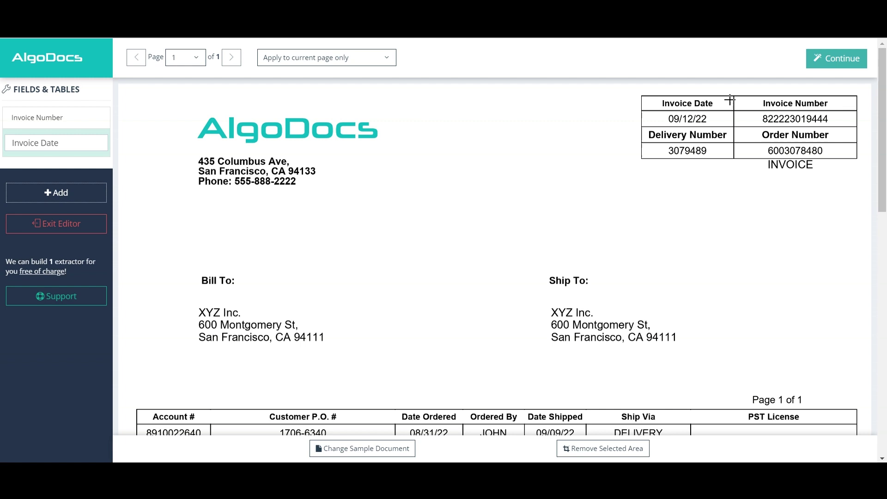
# Change the keyword search to the Date data type with the phrase 'Invoice Date'
pyautogui.click(835, 60)
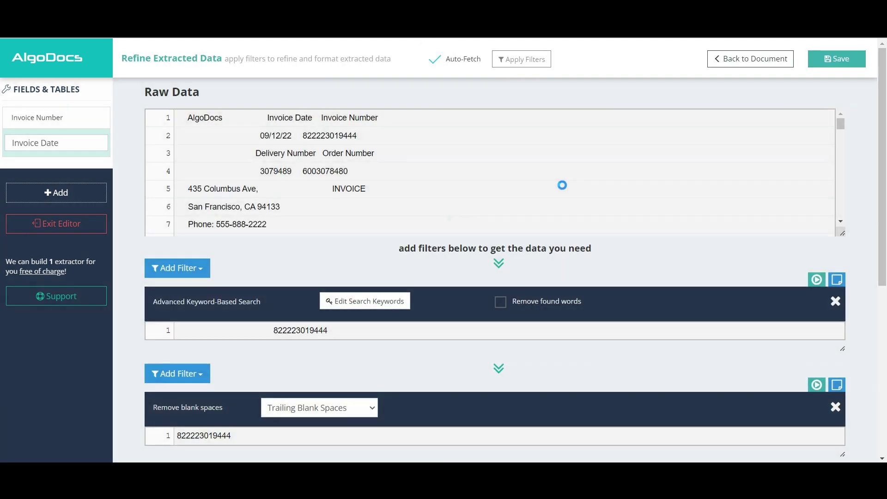
pyautogui.scroll(-3, 372, 183)
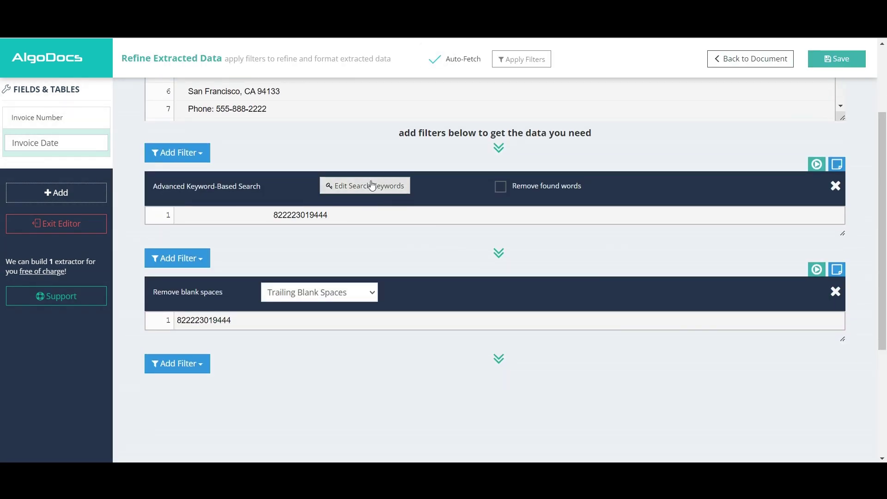
pyautogui.click(372, 185)
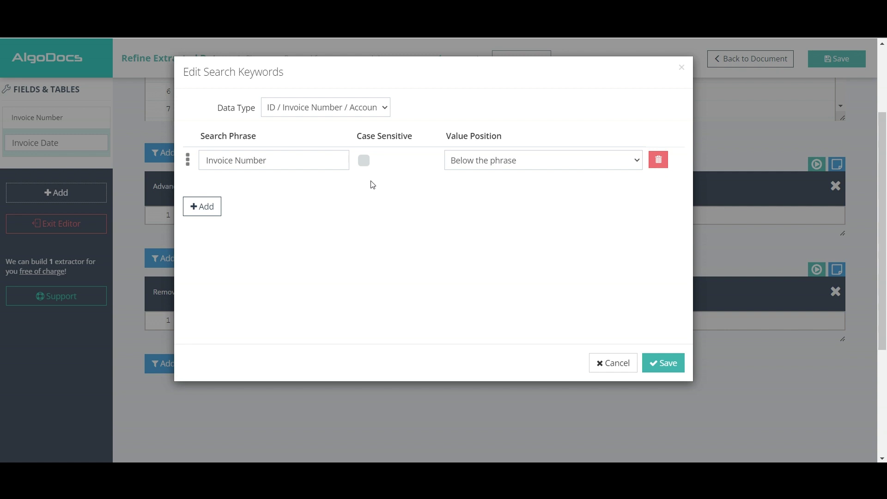
pyautogui.click(308, 109)
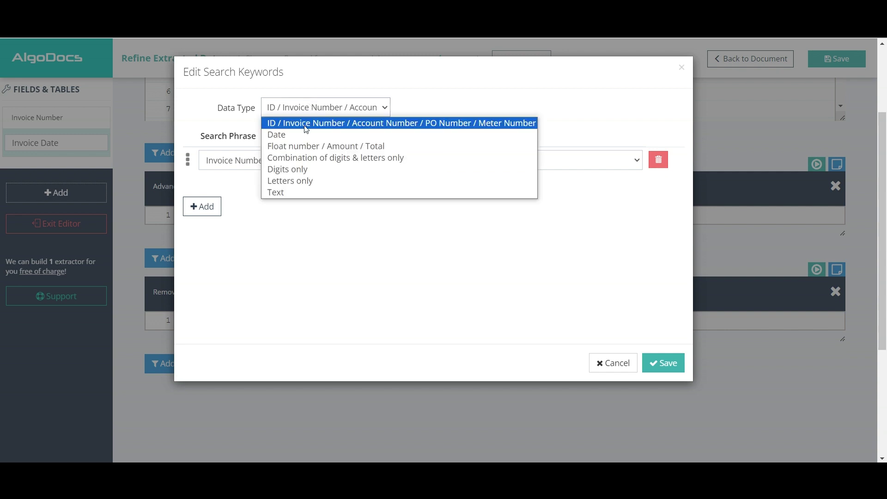
pyautogui.click(305, 132)
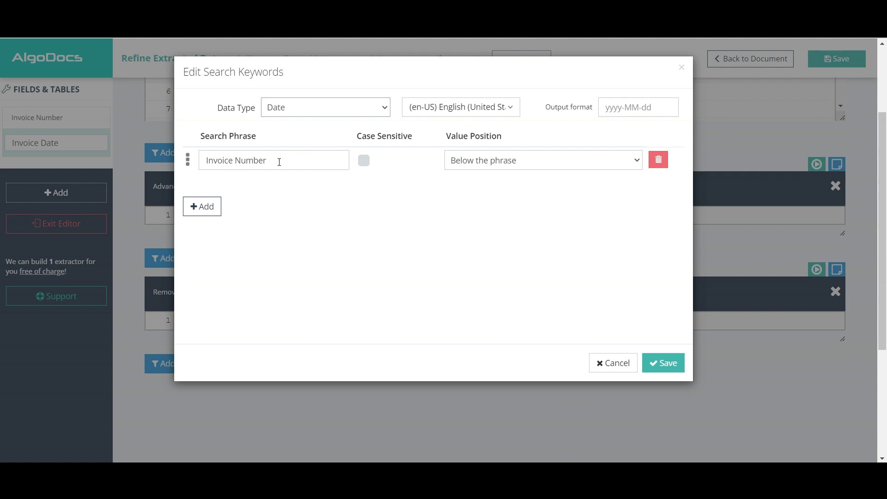
pyautogui.moveTo(276, 160); pyautogui.dragTo(234, 160)
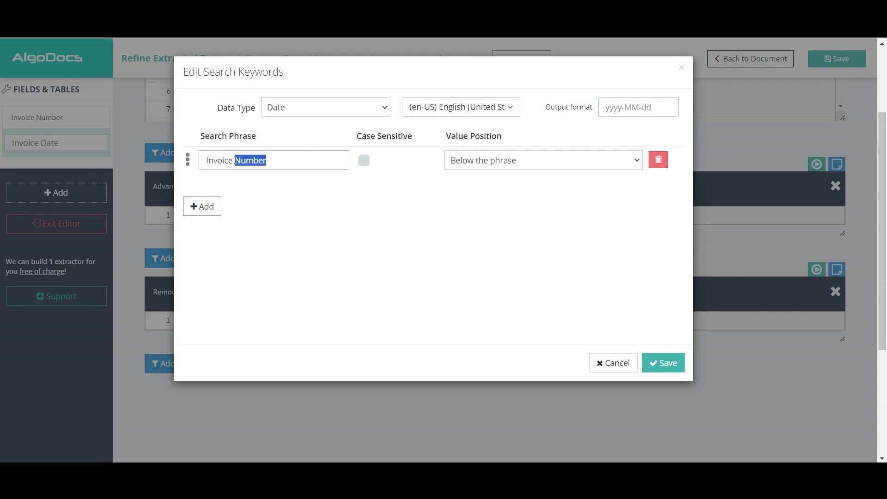
pyautogui.write('Date')
pyautogui.click(656, 363)
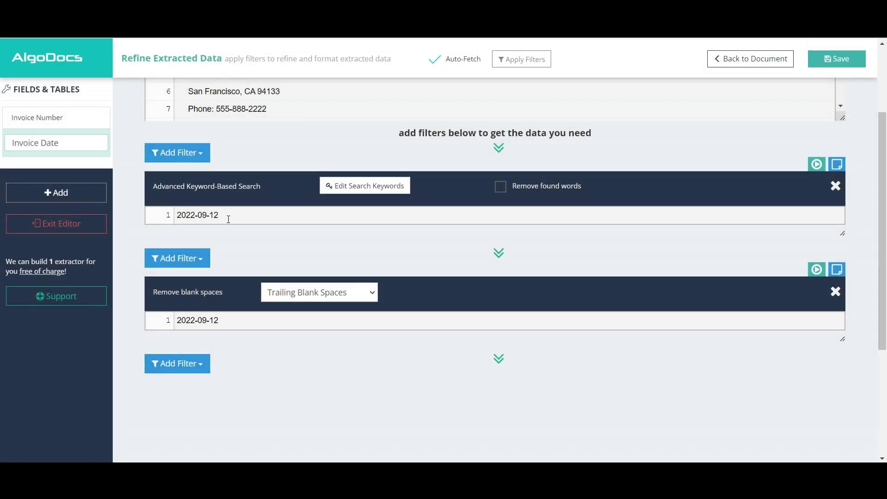
# Set the date output format to dd-MMM-yyyy, remove the blank-space filter, and save the field
pyautogui.click(358, 186)
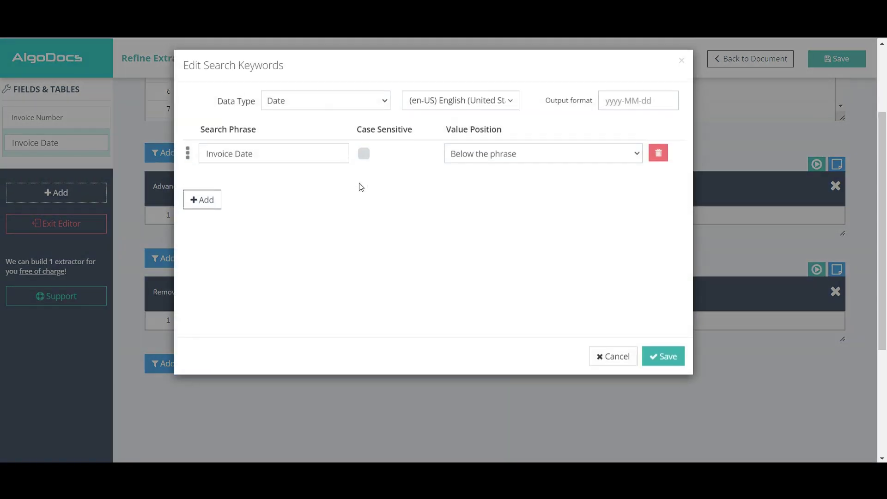
pyautogui.click(620, 105)
pyautogui.write('dd-')
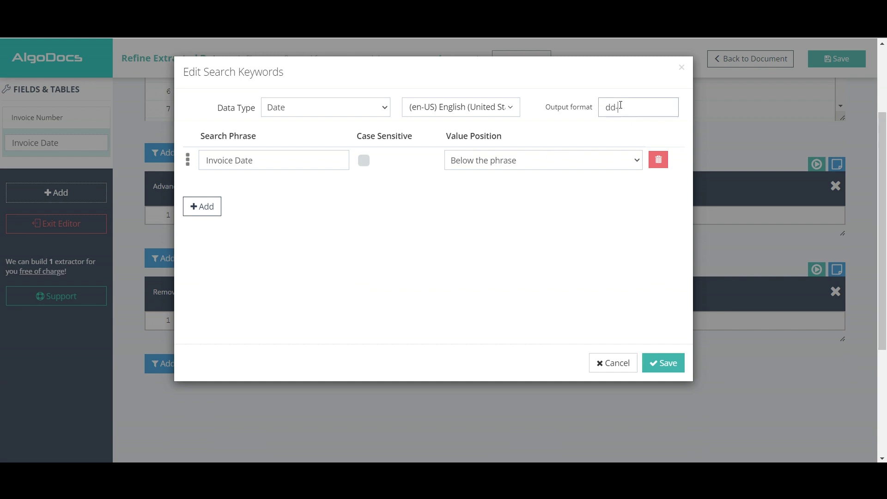
pyautogui.write('MMM-yyyy')
pyautogui.click(665, 363)
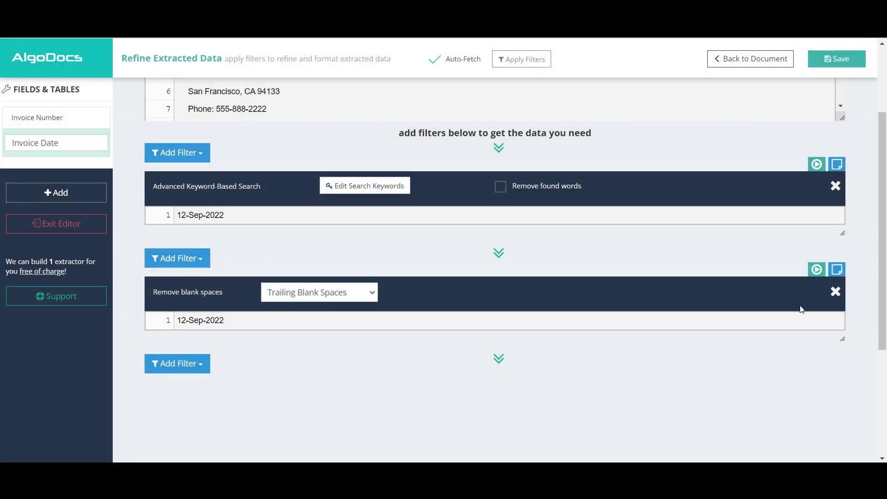
pyautogui.click(835, 291)
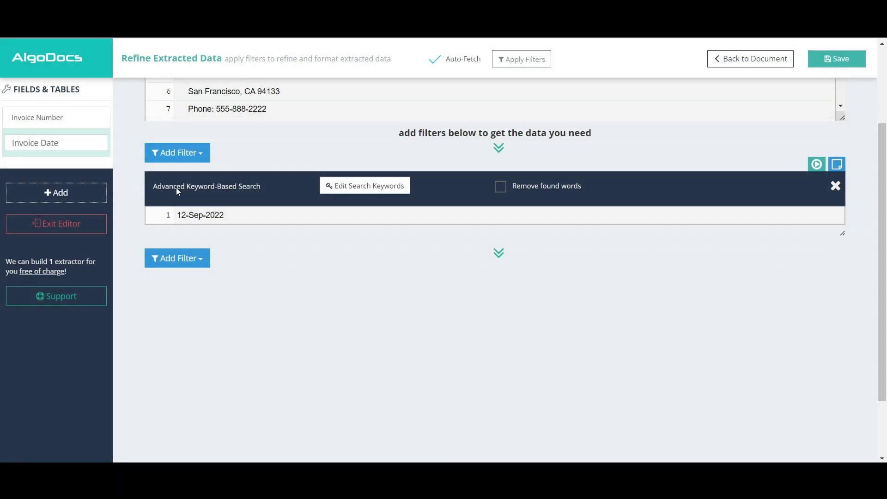
pyautogui.click(860, 61)
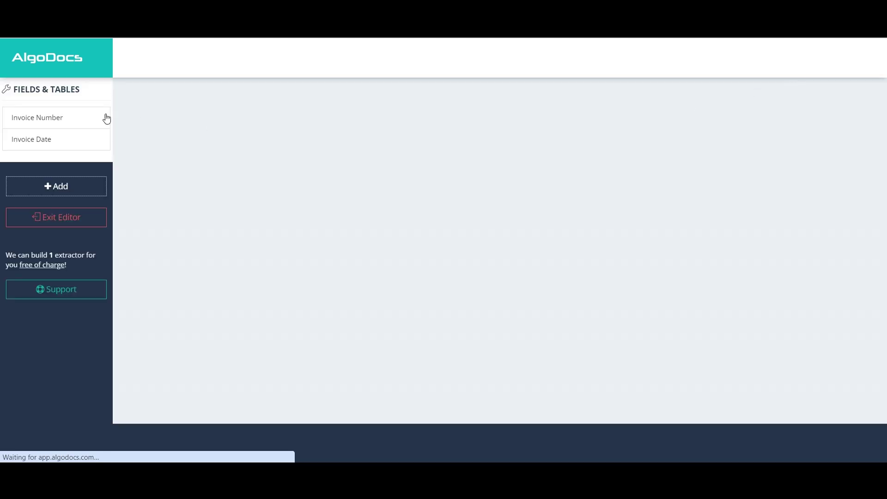
# Duplicate the Invoice Number rule as a new field named 'Account No'
pyautogui.click(75, 117)
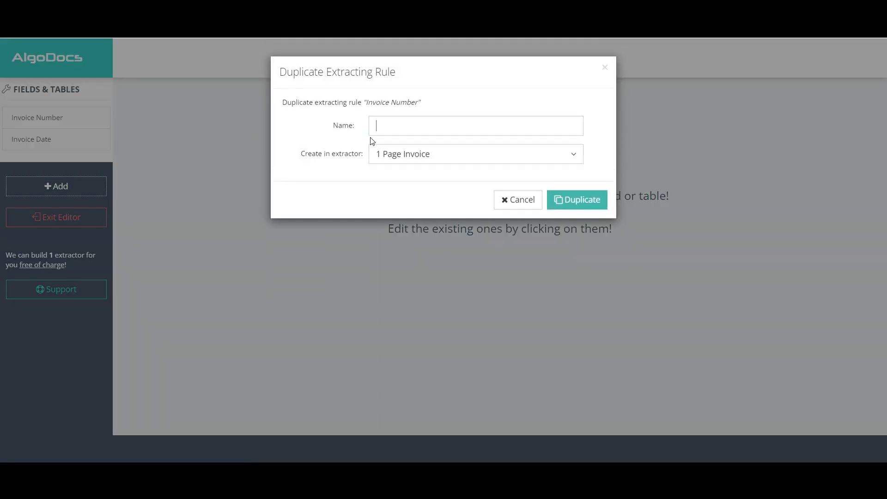
pyautogui.write('Account No')
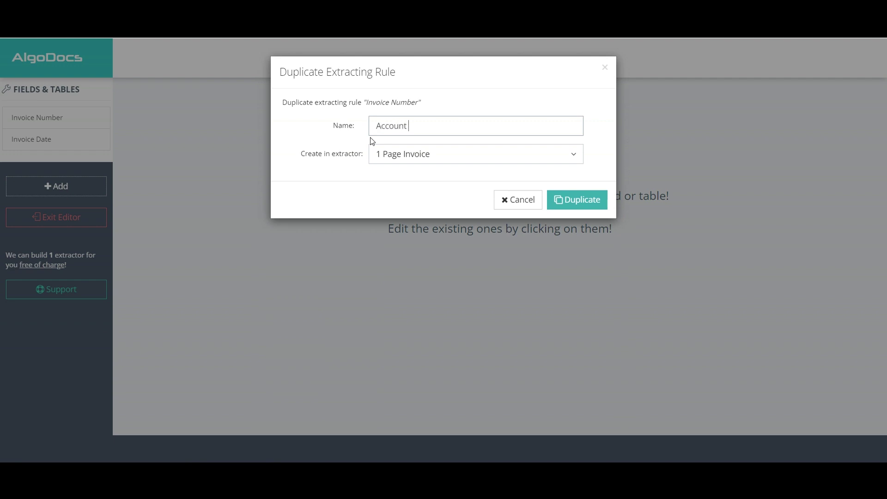
pyautogui.click(580, 202)
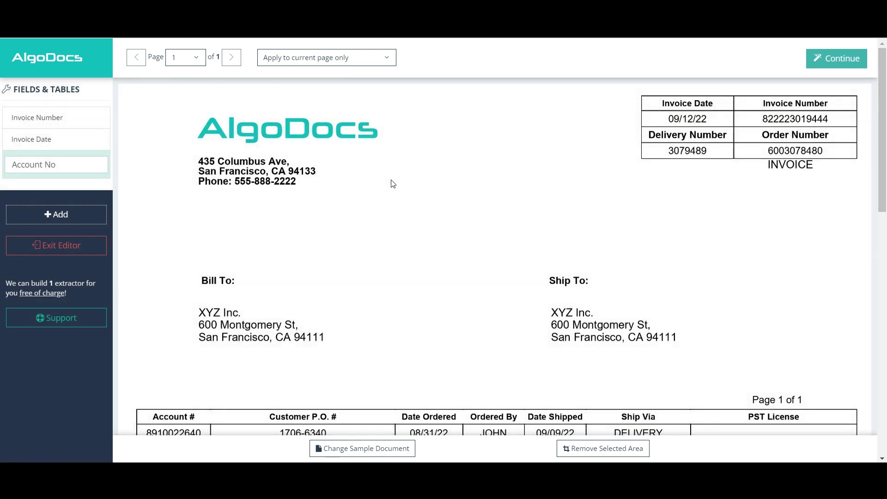
pyautogui.scroll(-3, 391, 183)
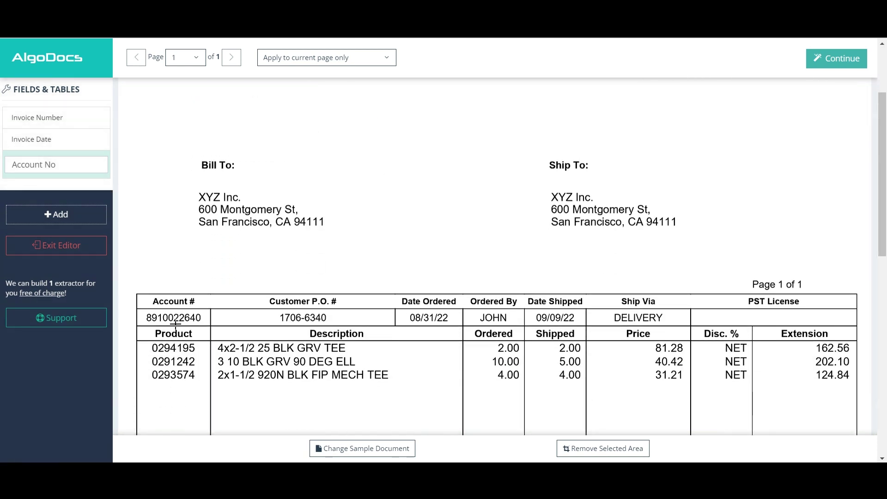
pyautogui.scroll(3, 182, 319)
pyautogui.click(836, 58)
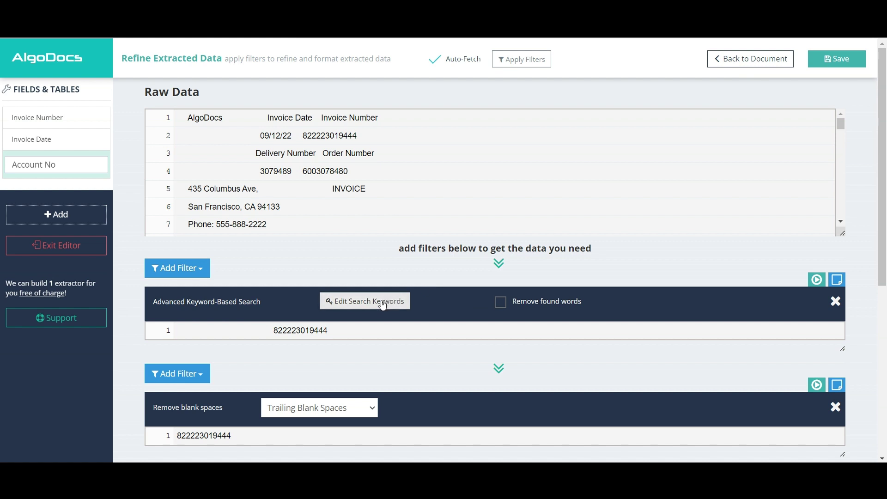
pyautogui.scroll(-8, 398, 181)
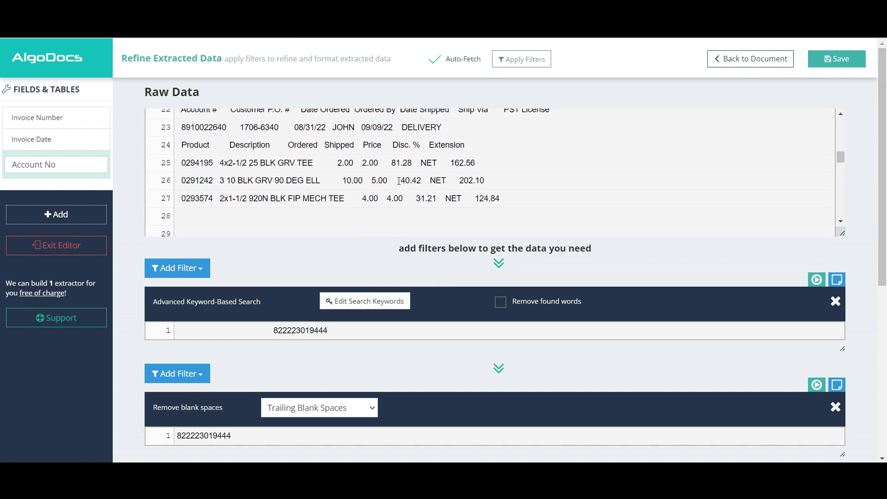
pyautogui.scroll(8, 399, 181)
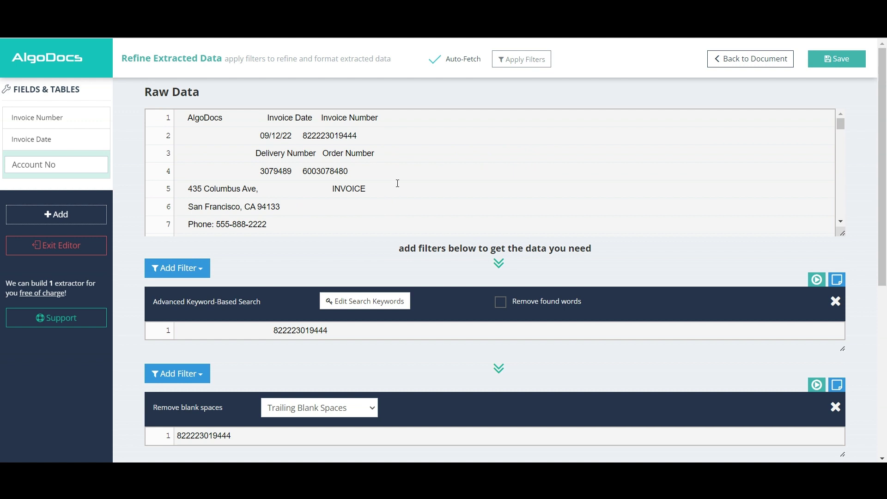
pyautogui.click(370, 301)
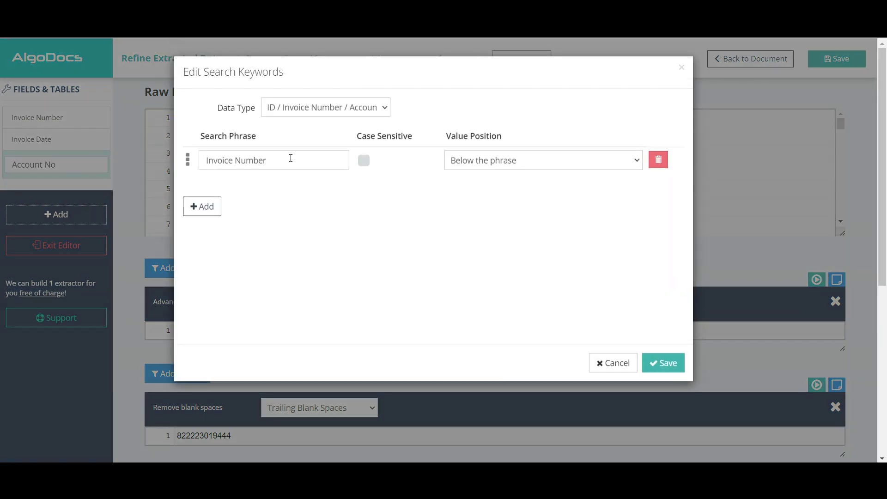
pyautogui.moveTo(290, 158); pyautogui.dragTo(195, 157)
pyautogui.write('Ac')
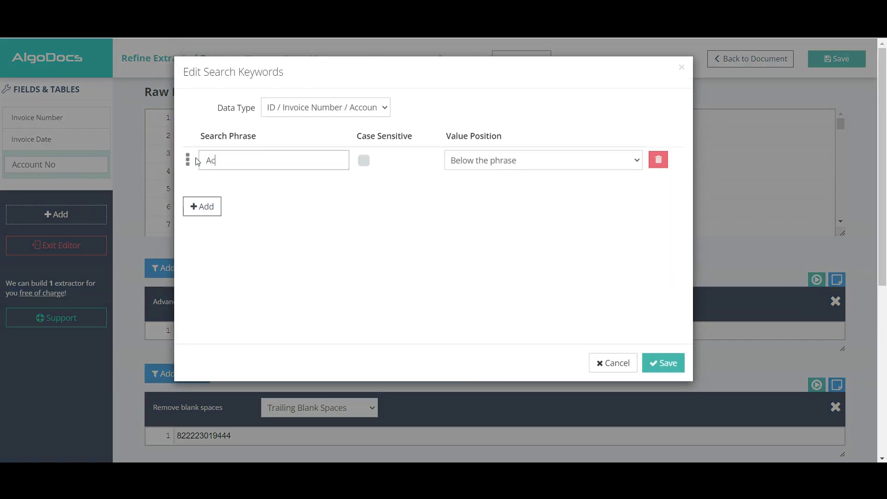
pyautogui.write('count #')
pyautogui.click(660, 365)
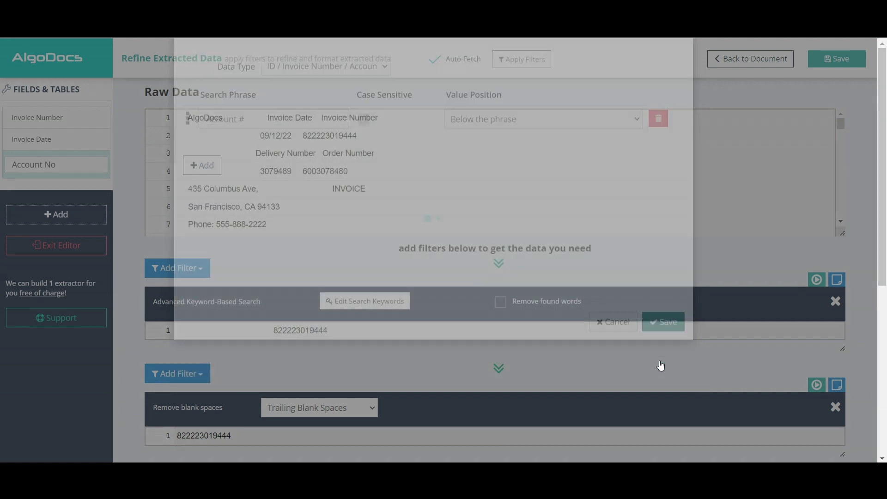
pyautogui.scroll(-3, 450, 302)
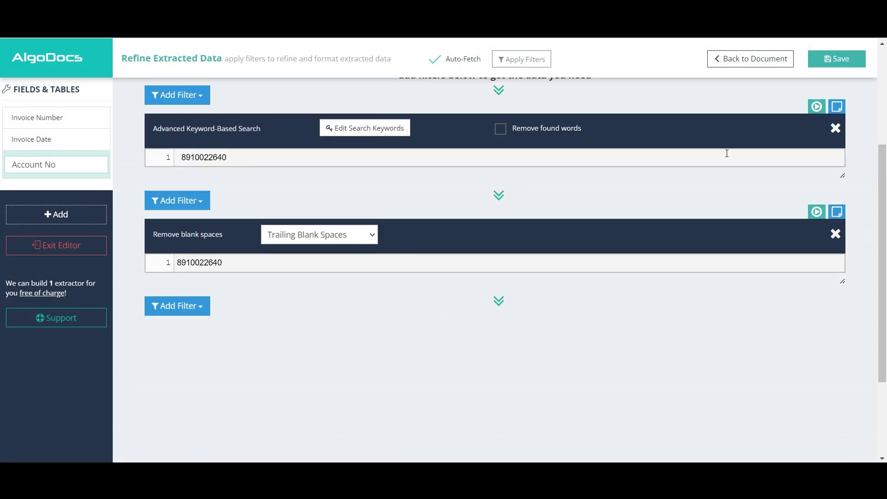
pyautogui.click(839, 58)
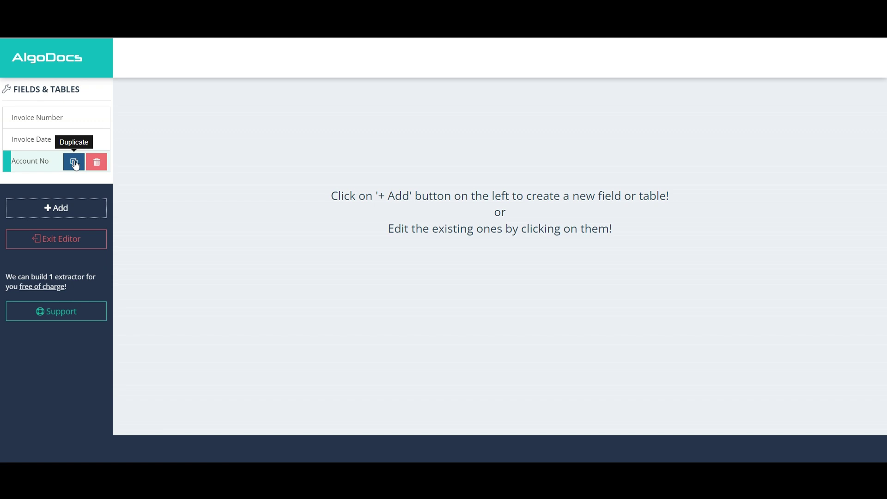
# Duplicate the Account No rule as a new field named 'Customer P.O. #'
pyautogui.click(75, 164)
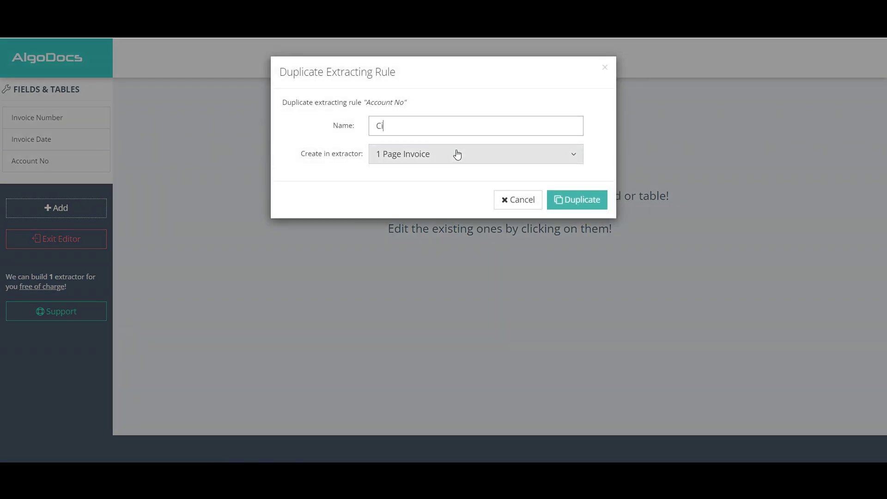
pyautogui.write('Customer P.O. #')
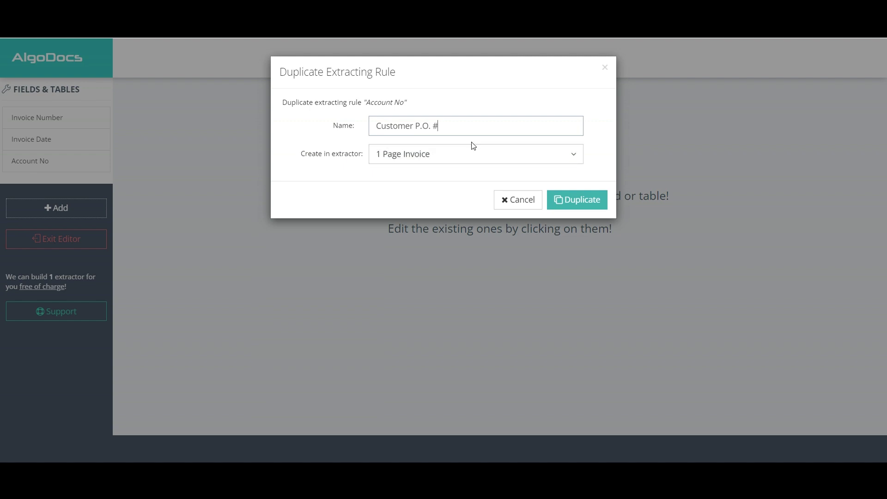
pyautogui.moveTo(471, 128); pyautogui.dragTo(358, 128)
pyautogui.hotkey('ctrl', 'c')
pyautogui.click(586, 205)
pyautogui.moveTo(46, 187)
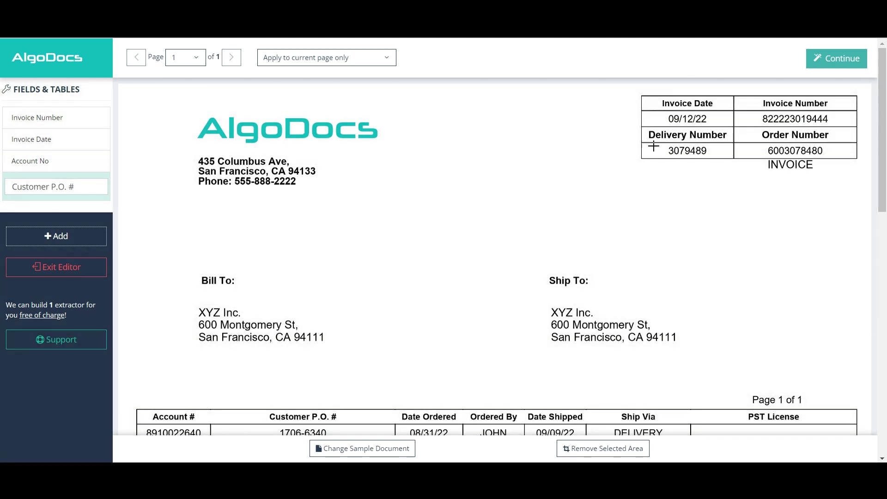
pyautogui.scroll(-2, 740, 172)
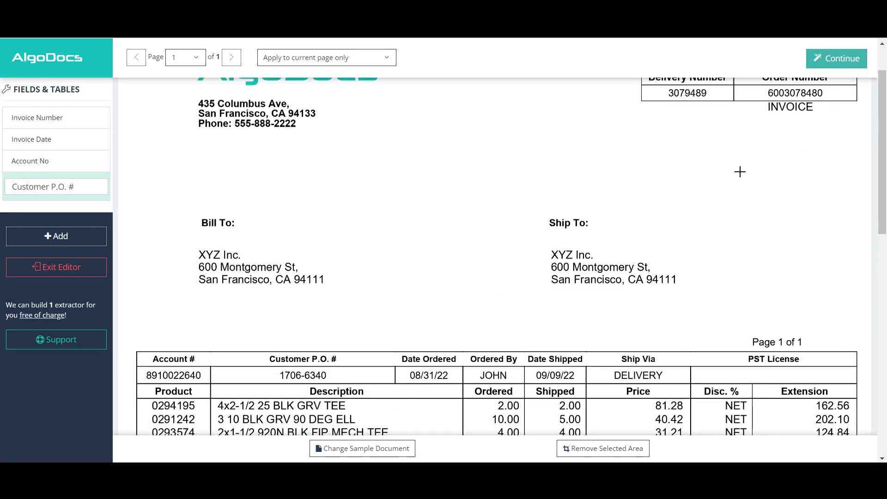
# Set the search phrase to 'Customer P.O. #' to extract 1706-6340, then save the field
pyautogui.click(852, 61)
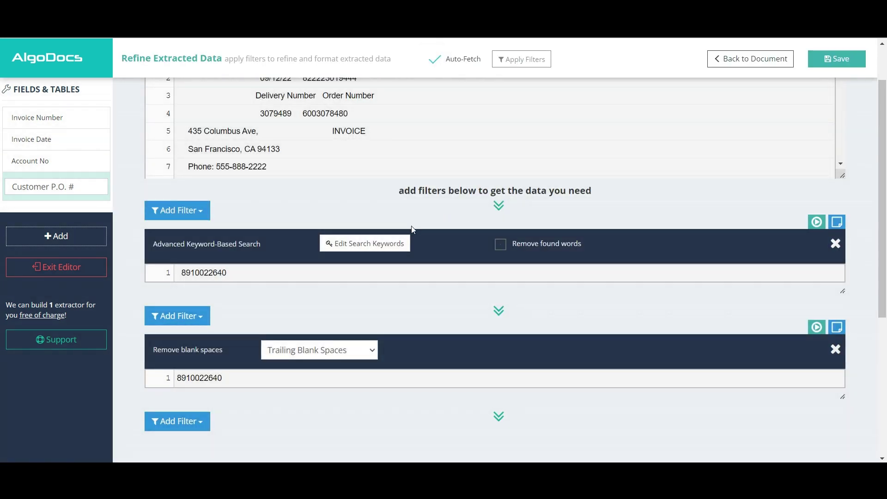
pyautogui.click(386, 241)
pyautogui.tripleClick(295, 161)
pyautogui.hotkey('ctrl', 'v')
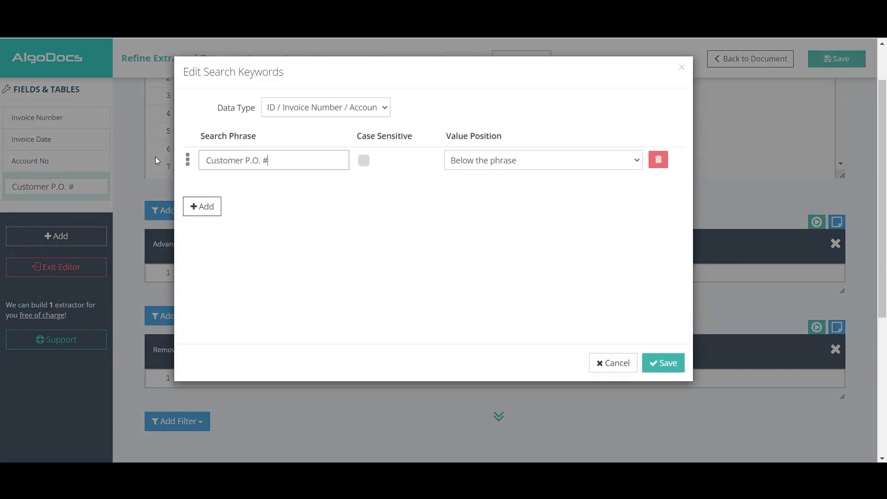
pyautogui.click(658, 365)
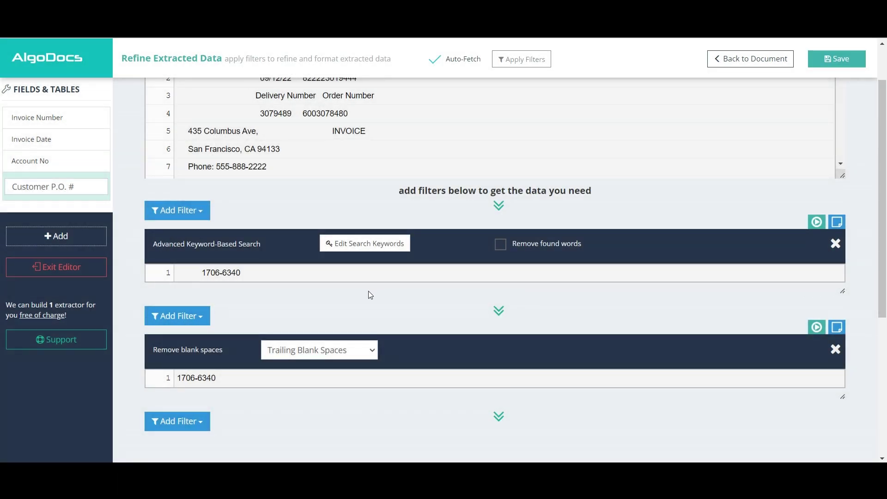
pyautogui.scroll(-3, 310, 293)
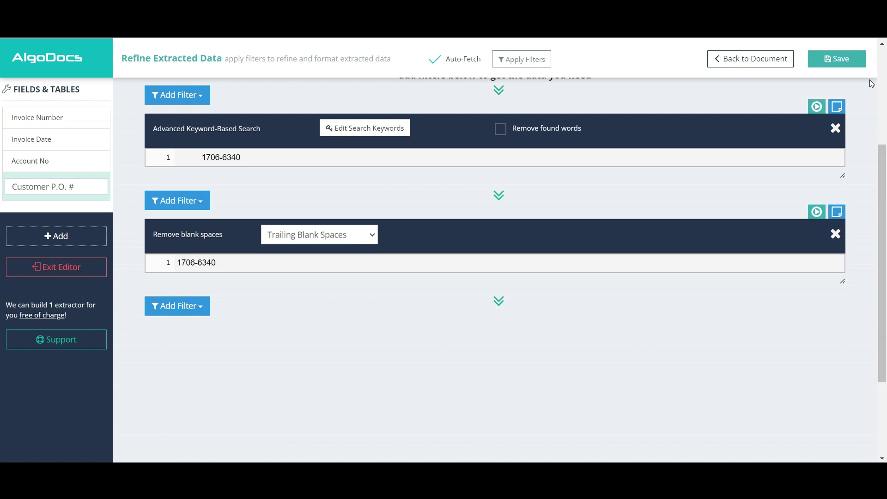
pyautogui.click(853, 61)
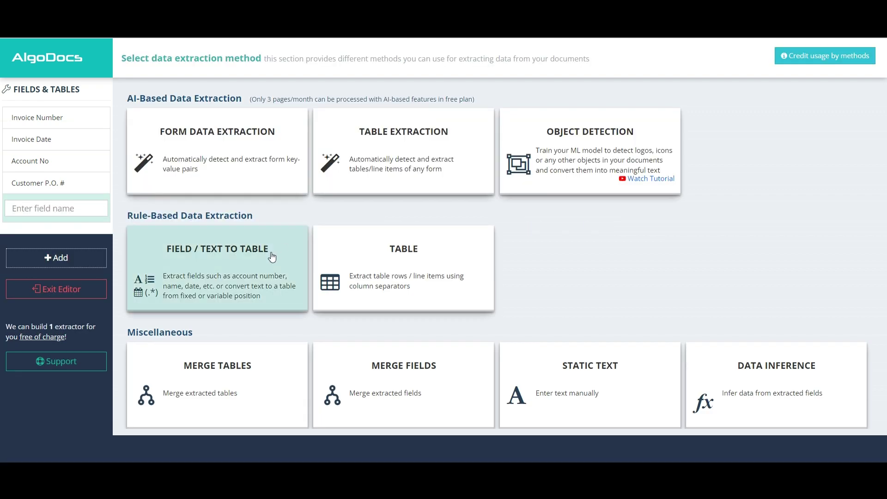
# Choose Field / Text to Table, draw an area over the invoice's left half through the item rows, and continue
pyautogui.click(253, 268)
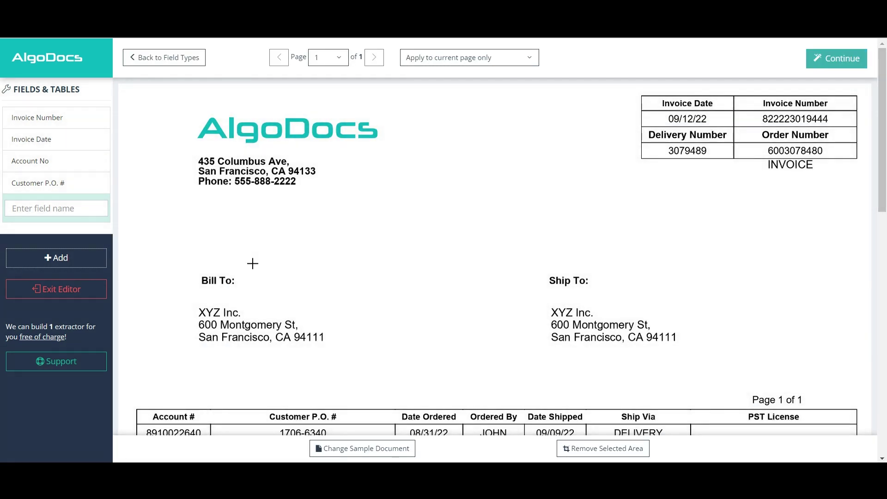
pyautogui.scroll(-2, 252, 264)
pyautogui.scroll(3, 231, 240)
pyautogui.click(125, 96)
pyautogui.moveTo(125, 97); pyautogui.dragTo(487, 426)
pyautogui.scroll(-2, 477, 340)
pyautogui.scroll(-1, 477, 340)
pyautogui.moveTo(308, 312)
pyautogui.mouseDown()
pyautogui.moveTo(307, 402)
pyautogui.moveTo(304, 303)
pyautogui.moveTo(307, 316)
pyautogui.mouseUp()
pyautogui.scroll(-3, 307, 402)
pyautogui.scroll(6, 307, 316)
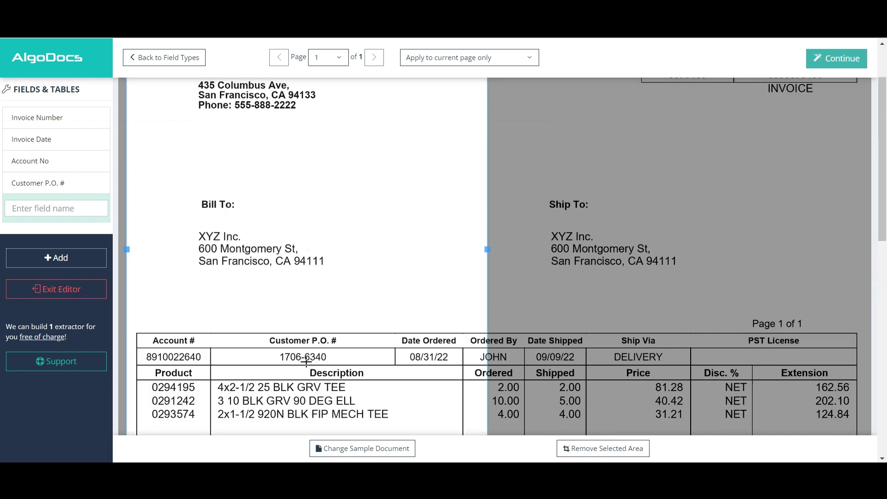
pyautogui.click(837, 58)
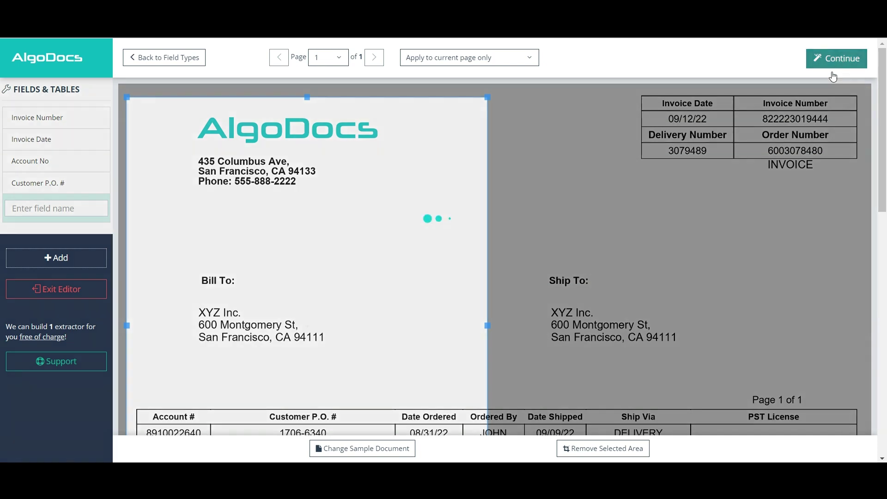
# Add a Crop Text filter that starts the text after 'Bill To:'
pyautogui.scroll(-4, 394, 182)
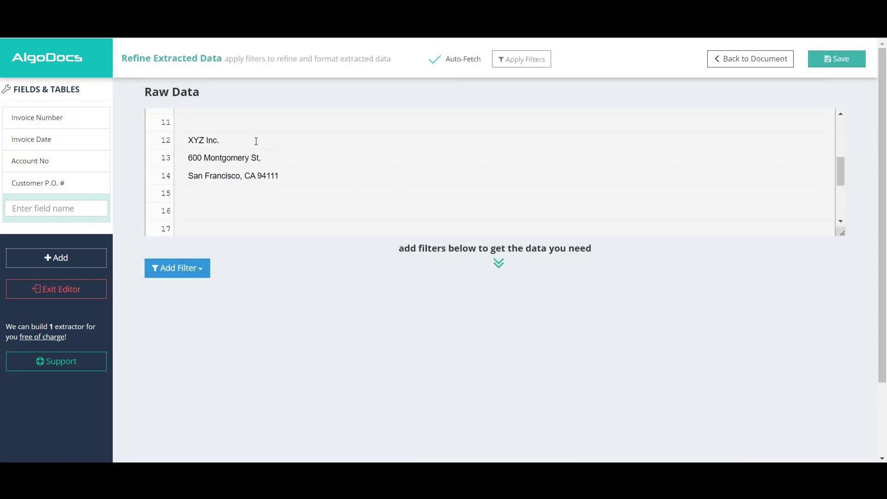
pyautogui.scroll(2, 251, 143)
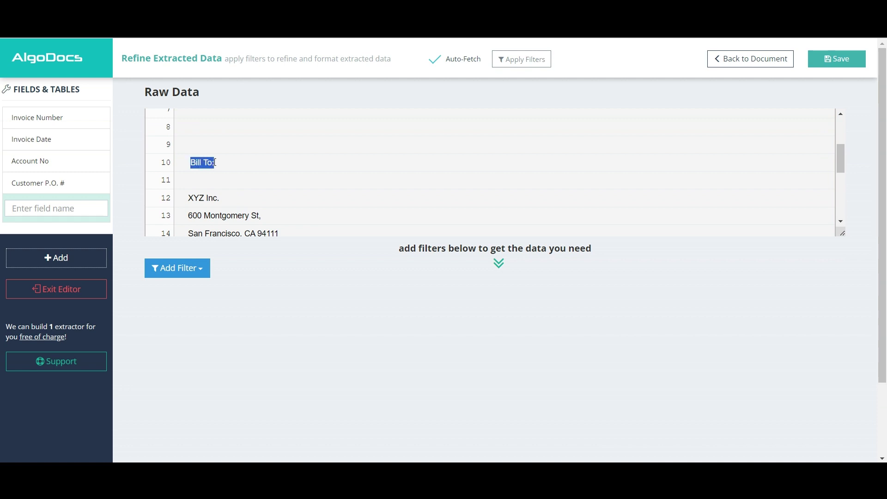
pyautogui.click(192, 266)
pyautogui.moveTo(287, 291)
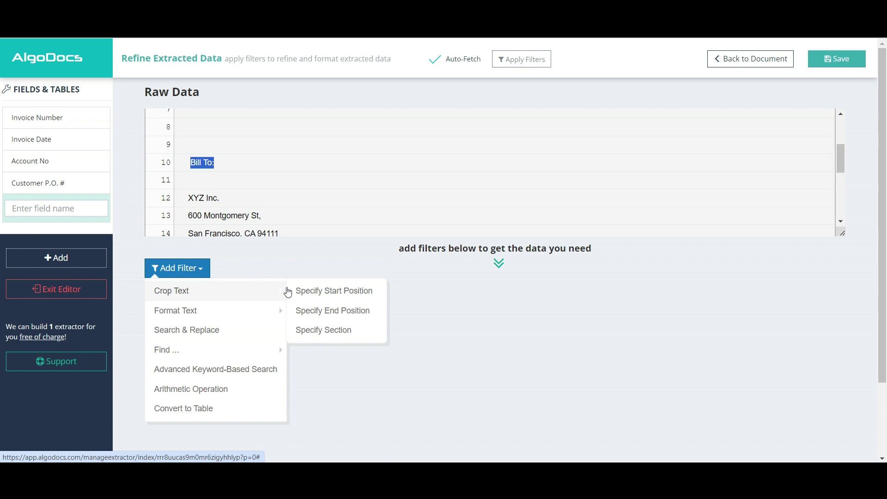
pyautogui.click(326, 291)
pyautogui.scroll(-1, 344, 285)
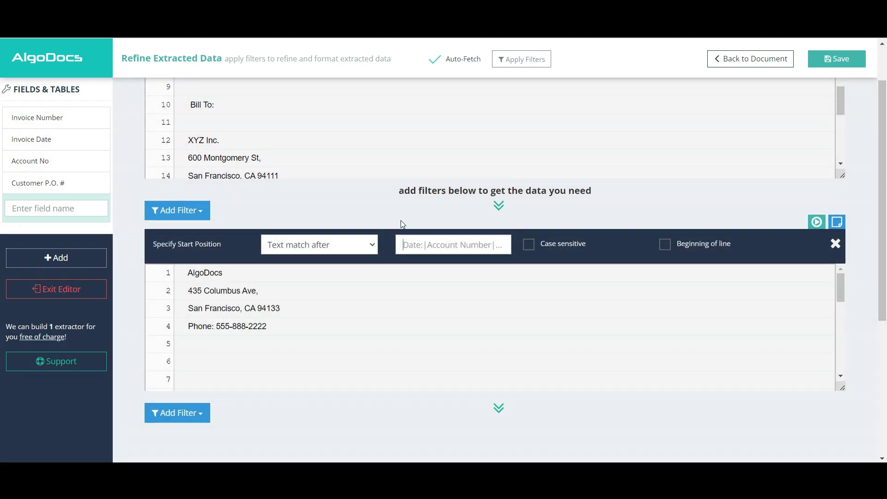
pyautogui.write('Bill To:')
# Find the word 'Account' in the preview where the billing address ends
pyautogui.scroll(-1, 389, 212)
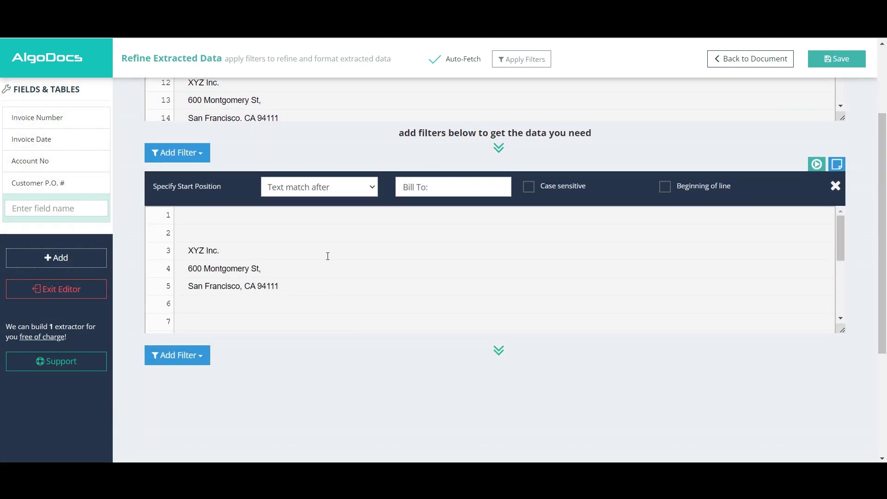
pyautogui.scroll(-3, 327, 256)
pyautogui.scroll(3, 207, 270)
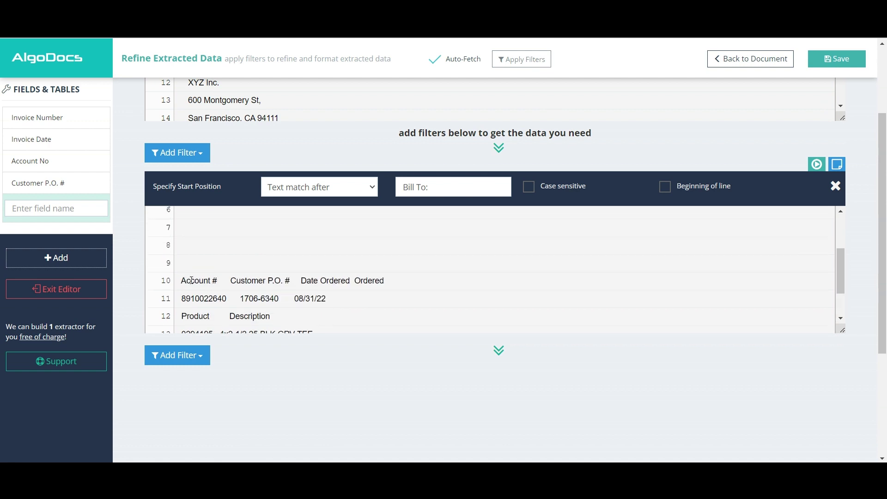
pyautogui.doubleClick(191, 281)
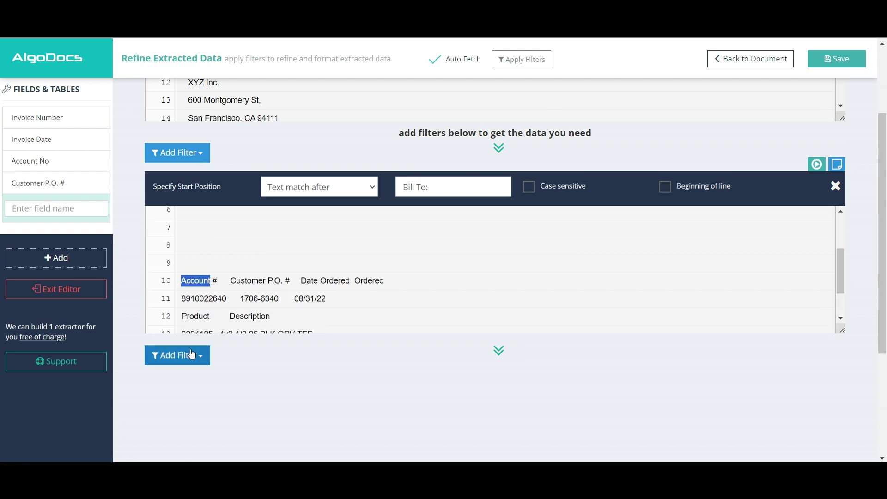
pyautogui.click(177, 355)
pyautogui.click(224, 316)
pyautogui.scroll(-3, 224, 316)
pyautogui.scroll(-1, 232, 353)
pyautogui.scroll(-2, 236, 342)
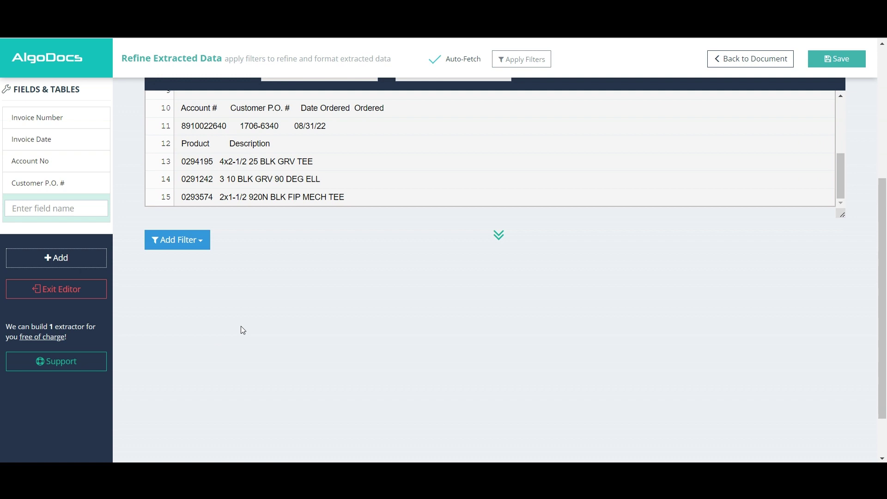
# Add a Crop Text end position that stops just before the text 'Account'
pyautogui.click(174, 245)
pyautogui.moveTo(183, 261)
pyautogui.click(323, 281)
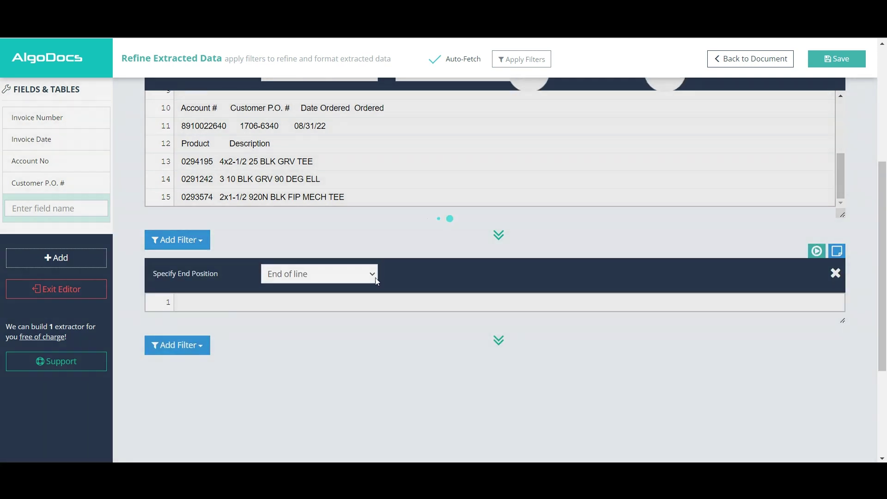
pyautogui.click(326, 277)
pyautogui.click(327, 301)
pyautogui.click(326, 277)
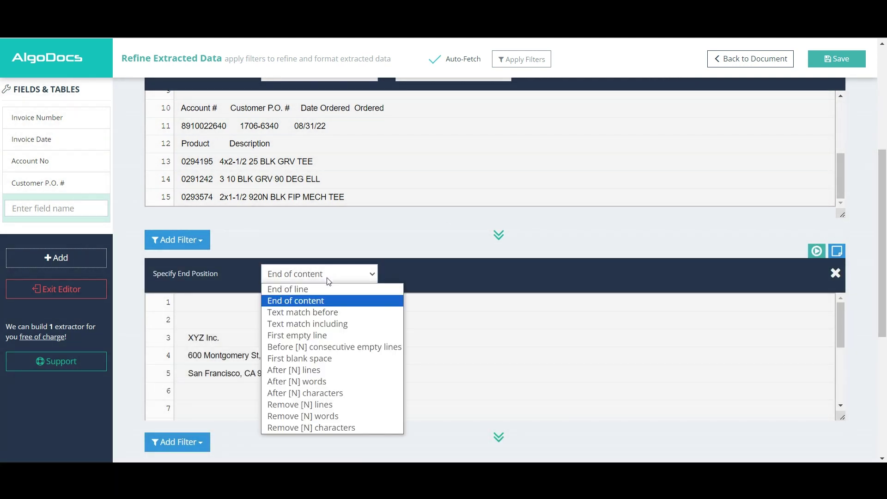
pyautogui.click(327, 311)
pyautogui.write('Account')
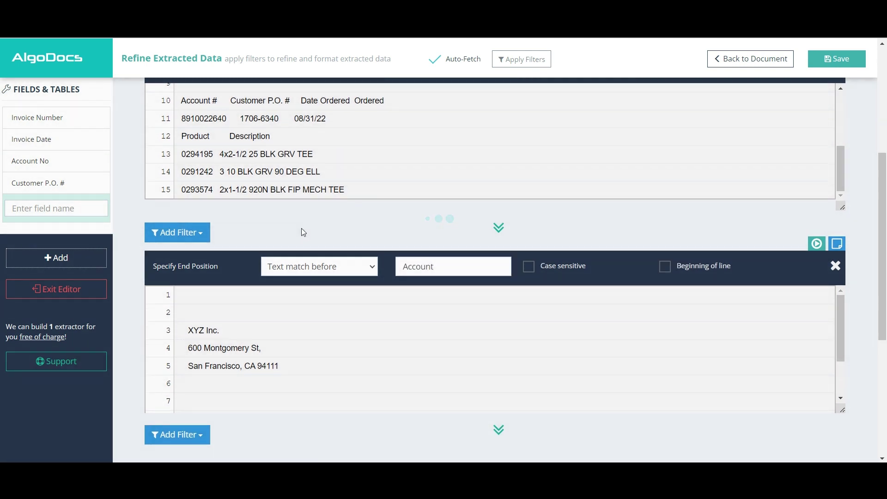
# Add filters that remove line breaks and remove multiple blank spaces from the address
pyautogui.scroll(-3, 263, 331)
pyautogui.scroll(-3, 276, 374)
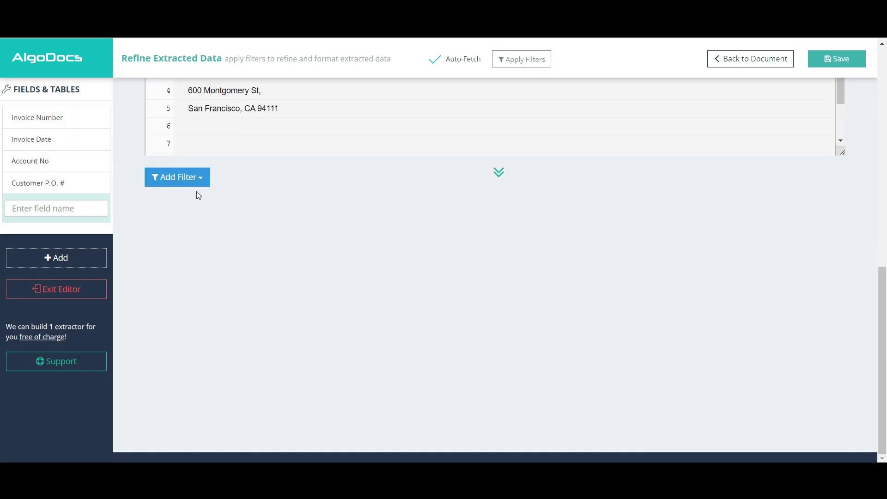
pyautogui.click(196, 178)
pyautogui.moveTo(198, 220)
pyautogui.click(341, 259)
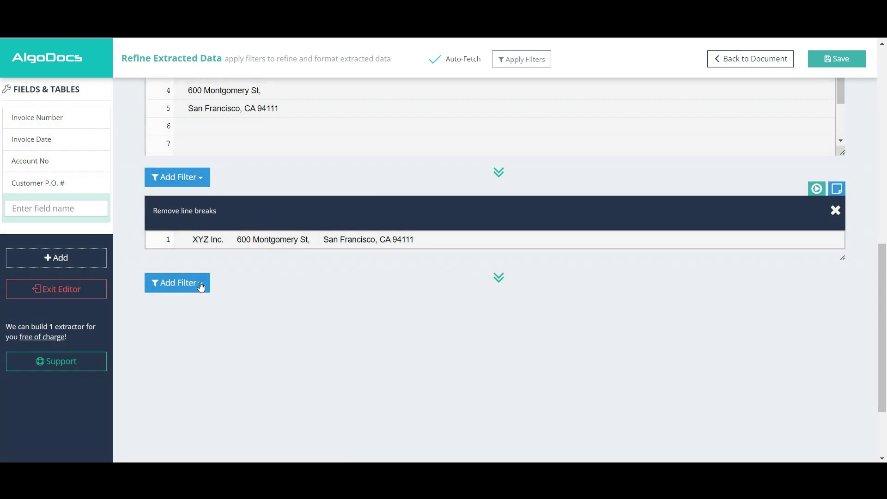
pyautogui.click(201, 286)
pyautogui.scroll(-3, 198, 278)
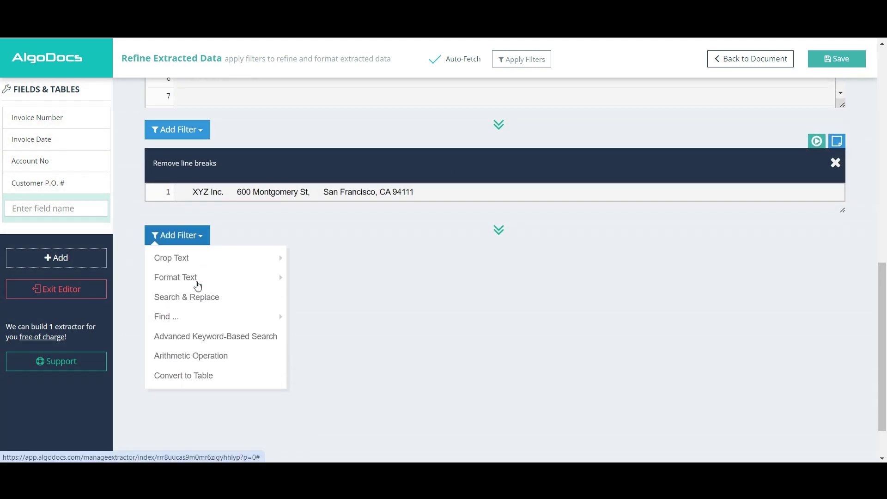
pyautogui.moveTo(194, 220)
pyautogui.click(318, 219)
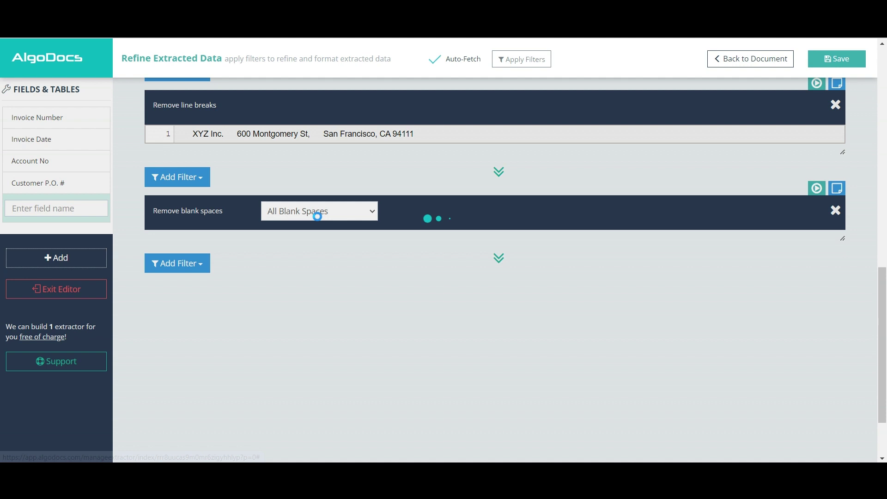
pyautogui.click(319, 211)
pyautogui.click(324, 250)
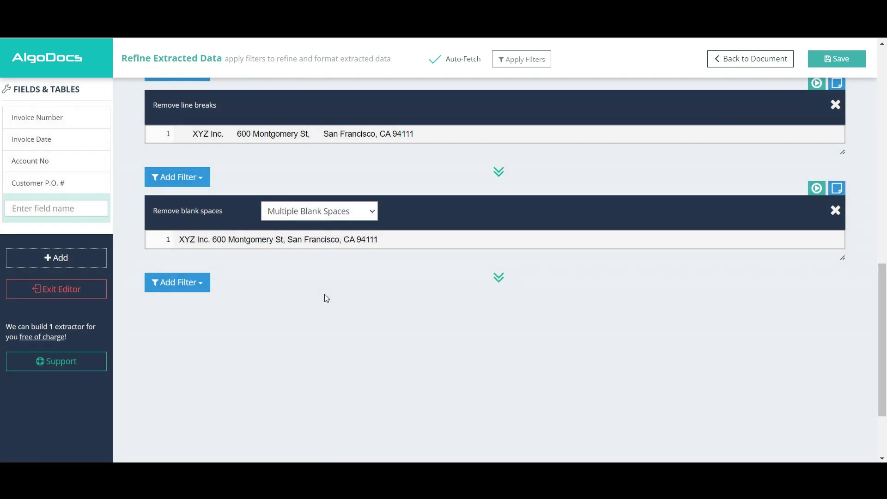
# Name the field 'Bill To' and save it
pyautogui.click(78, 206)
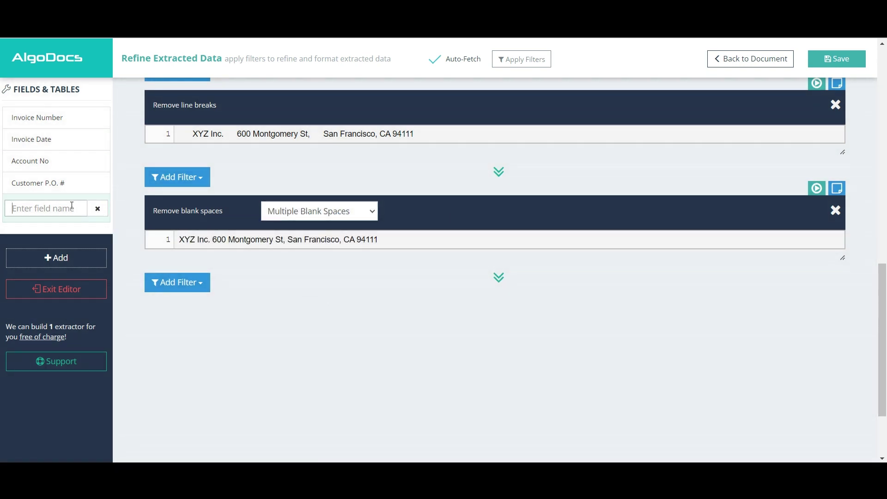
pyautogui.write('Bill To')
pyautogui.press('Return')
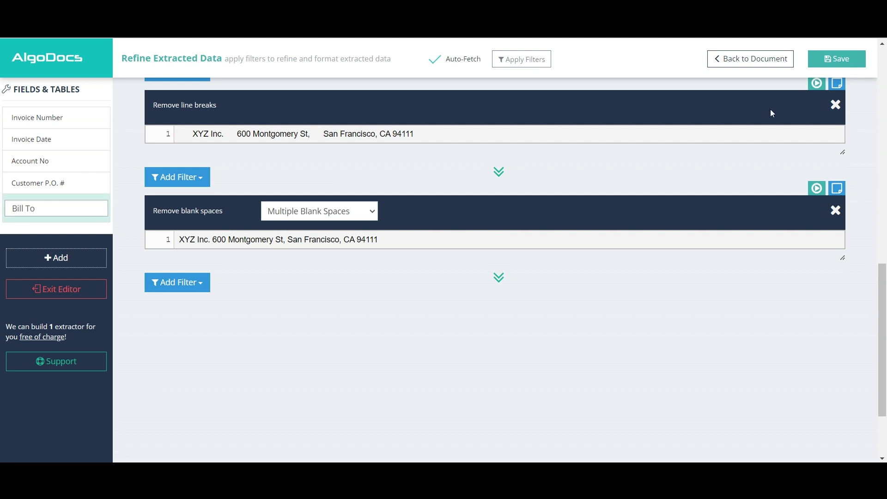
pyautogui.click(861, 61)
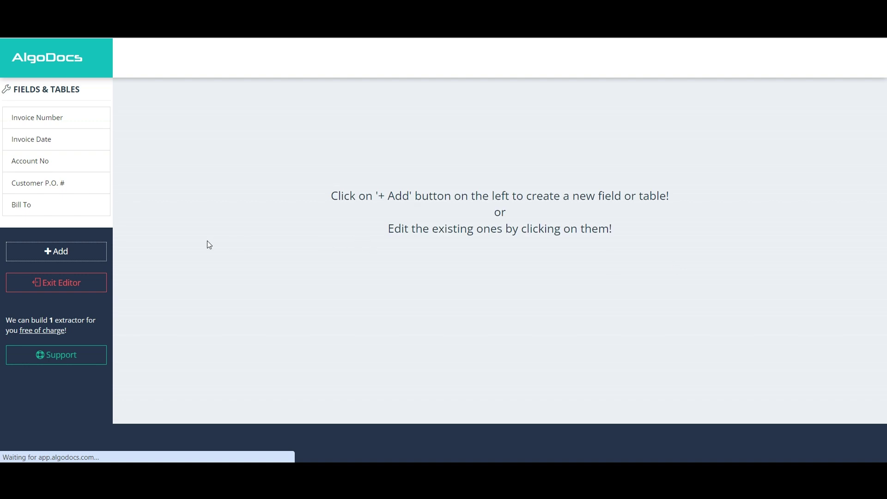
# Add a new table field and place separators after Product and on either side of Ordered
pyautogui.click(74, 255)
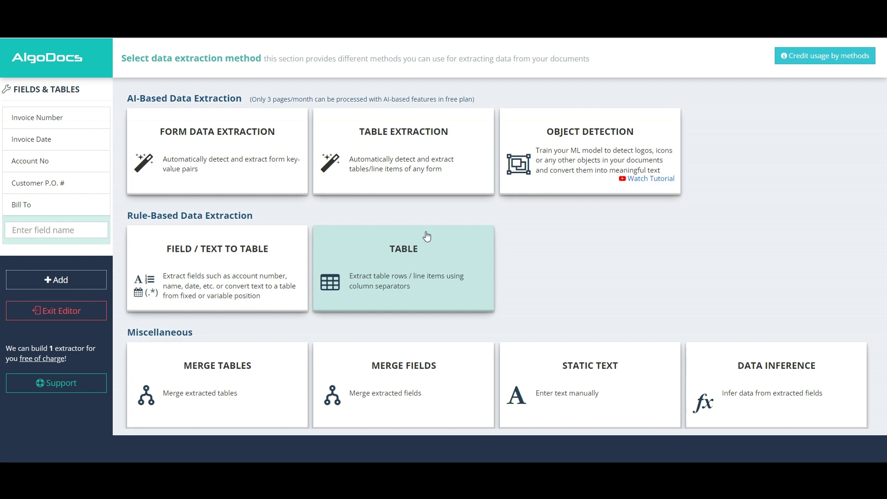
pyautogui.click(426, 268)
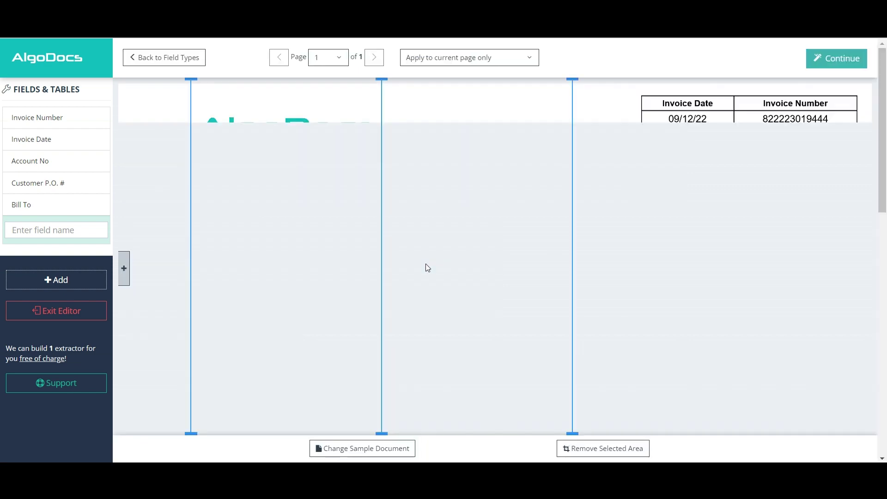
pyautogui.scroll(-5, 423, 263)
pyautogui.moveTo(197, 308); pyautogui.dragTo(214, 312)
pyautogui.moveTo(385, 318); pyautogui.dragTo(463, 319)
pyautogui.moveTo(573, 326); pyautogui.dragTo(525, 336)
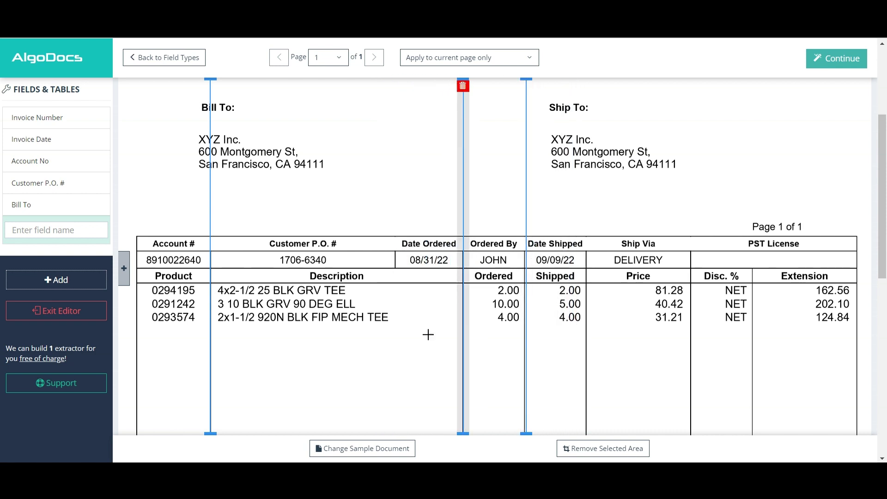
# Add separators between Shipped/Price, Price/Disc. % and Disc. %/Extension, then continue to refining
pyautogui.click(181, 262)
pyautogui.moveTo(180, 260); pyautogui.dragTo(590, 261)
pyautogui.click(125, 269)
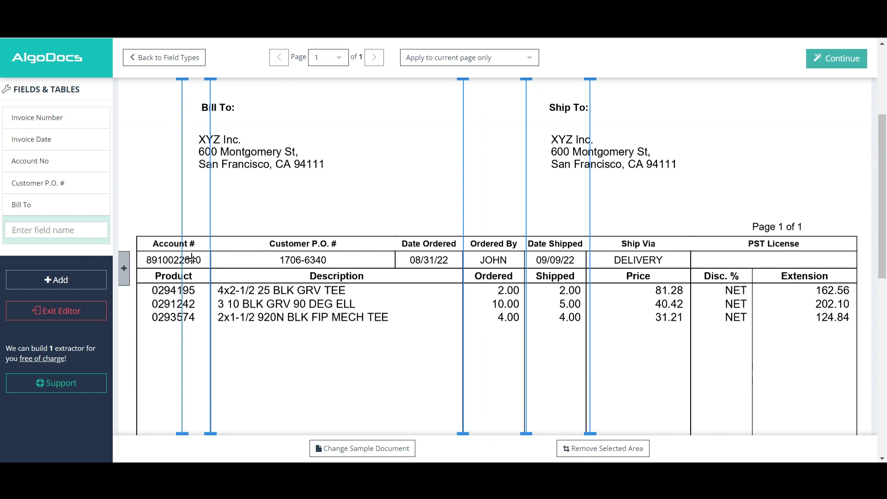
pyautogui.click(182, 260)
pyautogui.moveTo(182, 260); pyautogui.dragTo(693, 308)
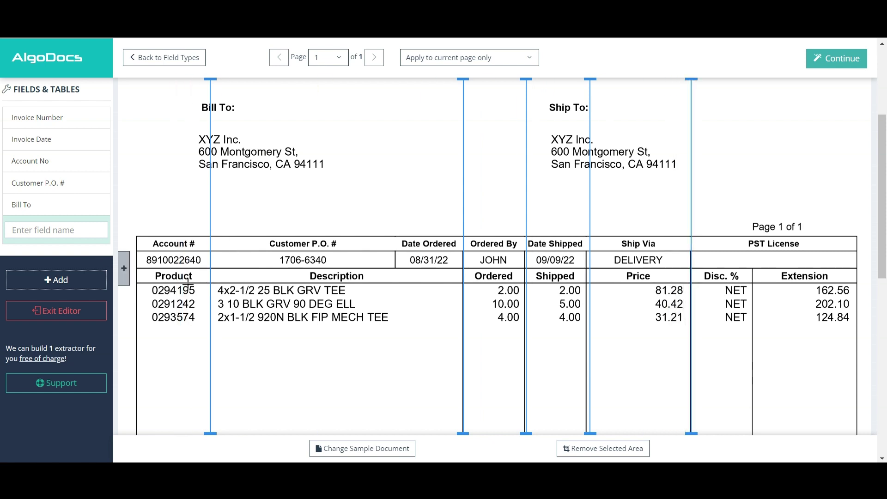
pyautogui.click(124, 268)
pyautogui.click(181, 261)
pyautogui.moveTo(181, 261); pyautogui.dragTo(745, 285)
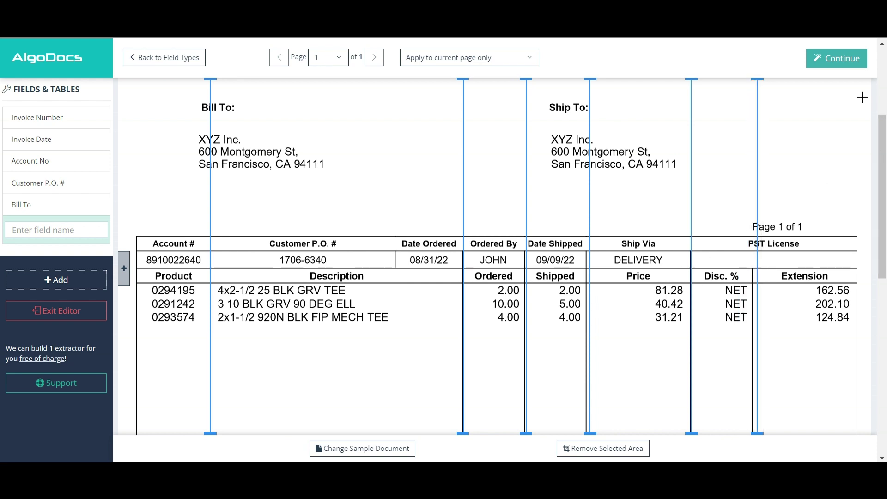
pyautogui.click(843, 60)
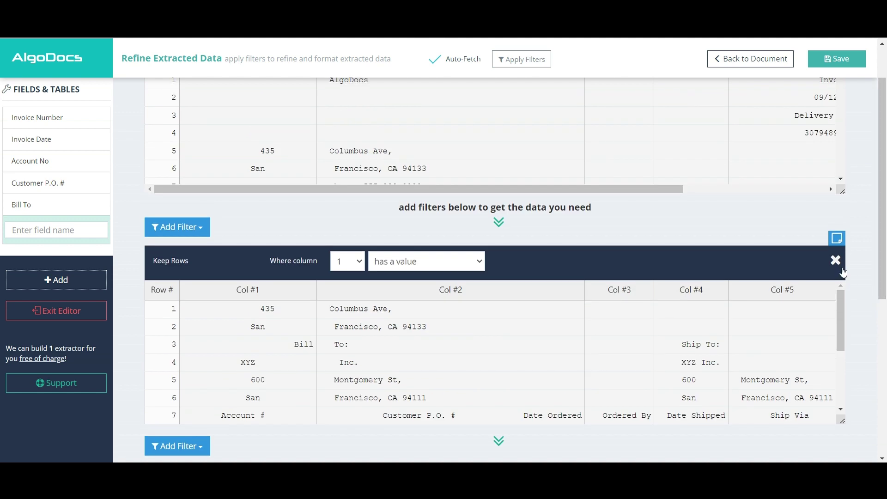
# Remove the Keep Rows filter and enlarge the raw data table
pyautogui.click(835, 259)
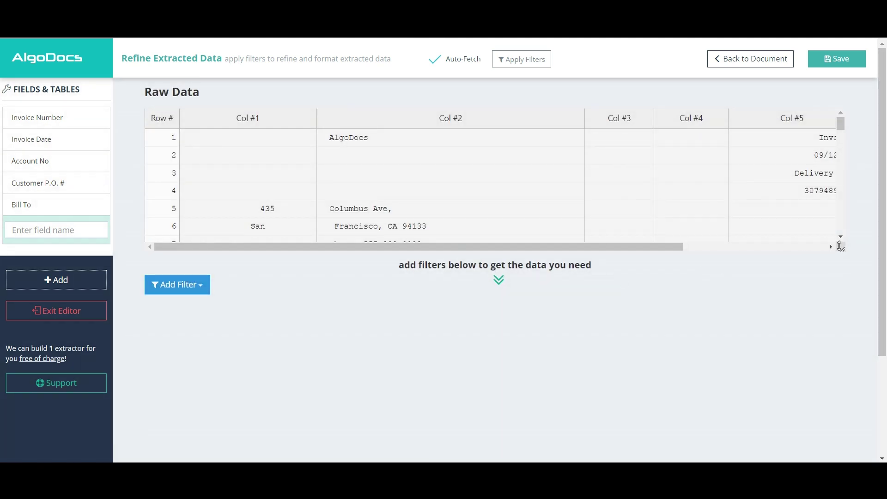
pyautogui.moveTo(839, 247); pyautogui.dragTo(841, 318)
pyautogui.scroll(-7, 520, 197)
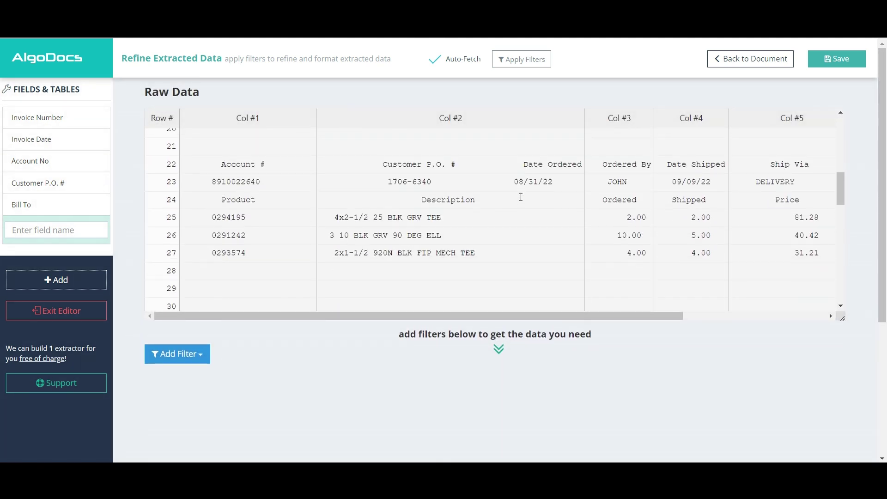
pyautogui.scroll(-1, 520, 196)
# Locate the Product header row in column 1, then bring up the Alter Rows filter options
pyautogui.moveTo(222, 142); pyautogui.dragTo(248, 142)
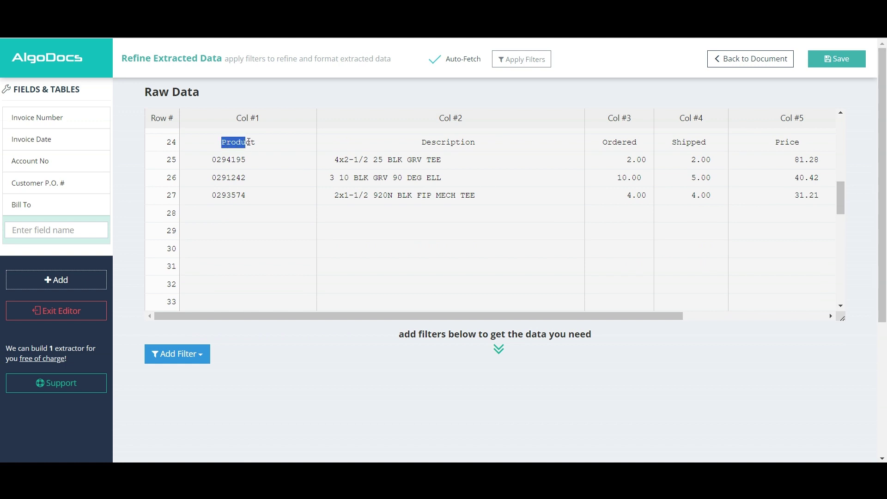
pyautogui.click(282, 167)
pyautogui.scroll(-10, 282, 167)
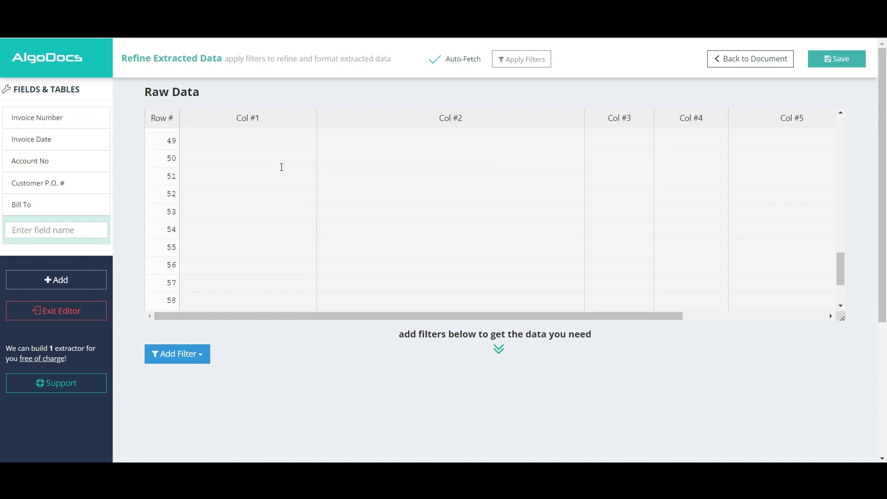
pyautogui.scroll(-3, 295, 334)
pyautogui.click(196, 238)
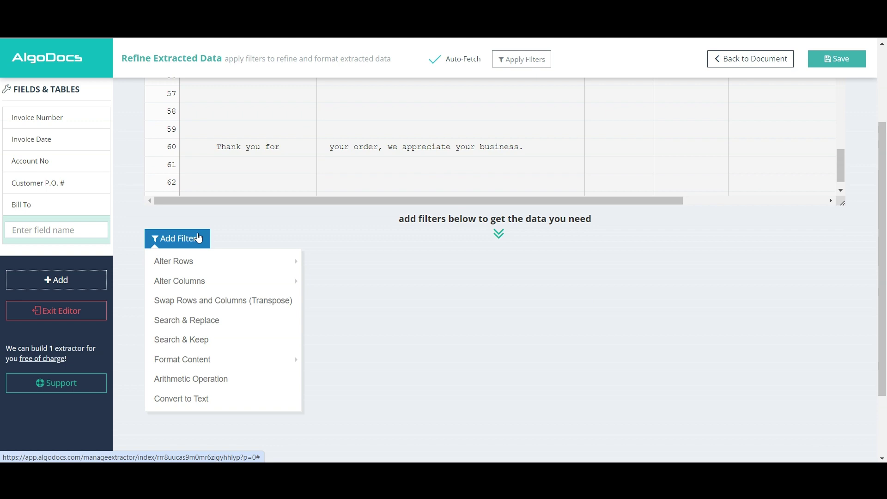
pyautogui.moveTo(206, 268)
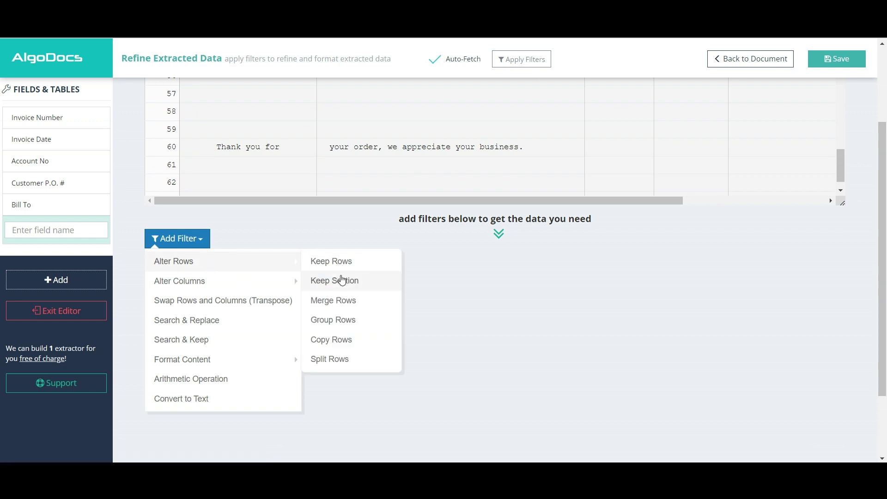
# Add a Keep Section filter with a start condition where column 1 contains 'Product'
pyautogui.click(341, 279)
pyautogui.click(340, 276)
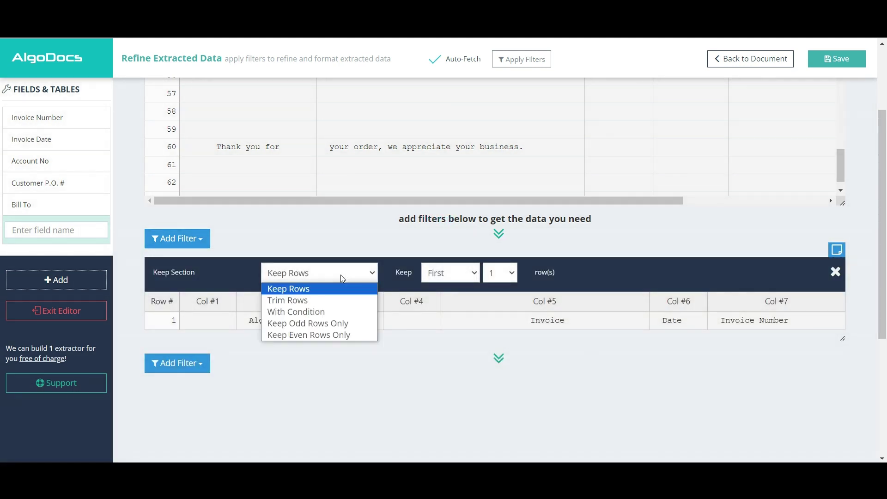
pyautogui.click(317, 312)
pyautogui.scroll(-3, 336, 240)
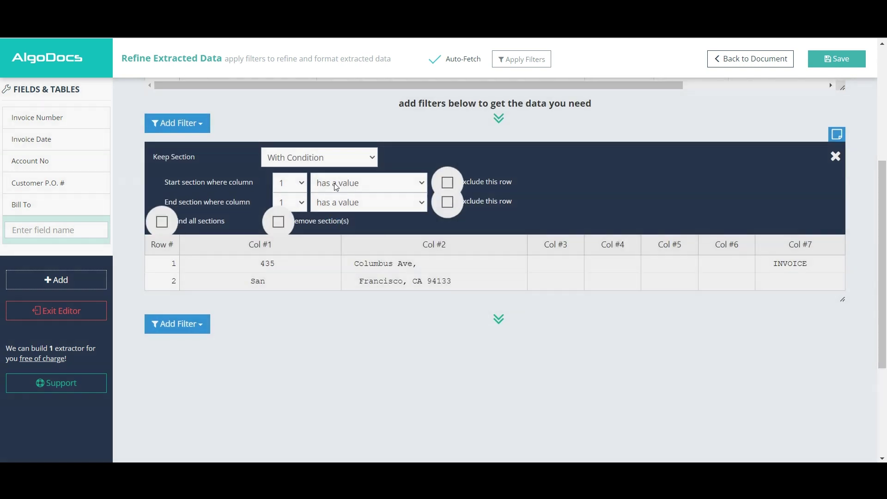
pyautogui.click(337, 182)
pyautogui.click(363, 305)
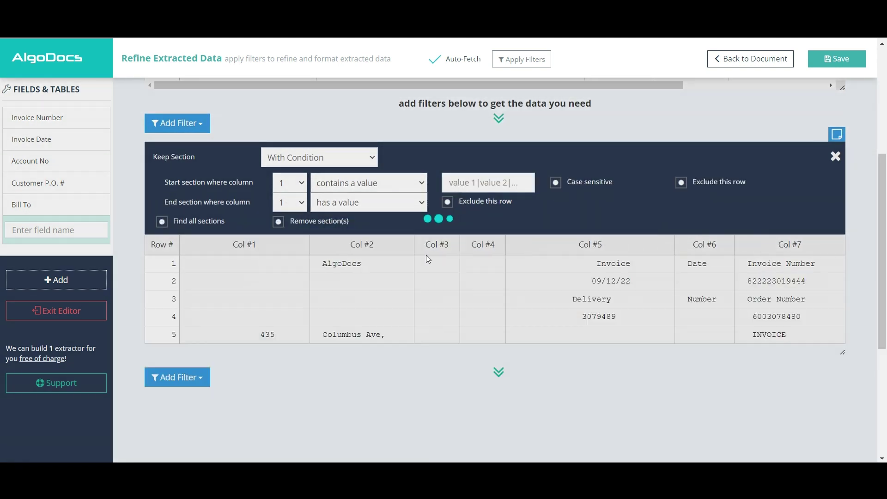
pyautogui.click(471, 183)
pyautogui.write('Product')
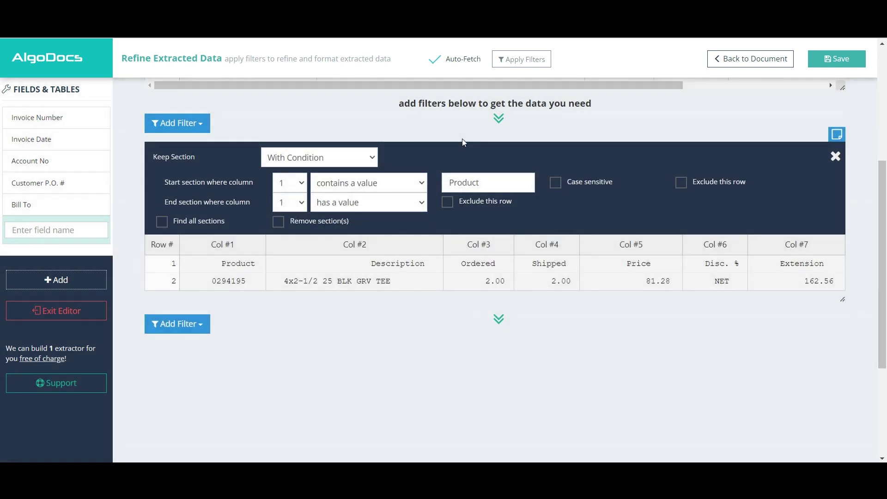
# End the section where column 1 contains 'Thank you' and exclude both boundary rows
pyautogui.click(333, 205)
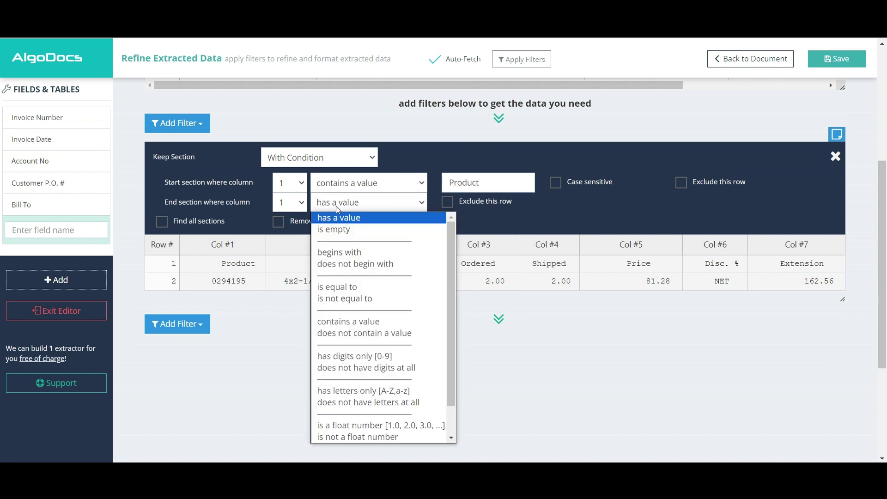
pyautogui.click(364, 319)
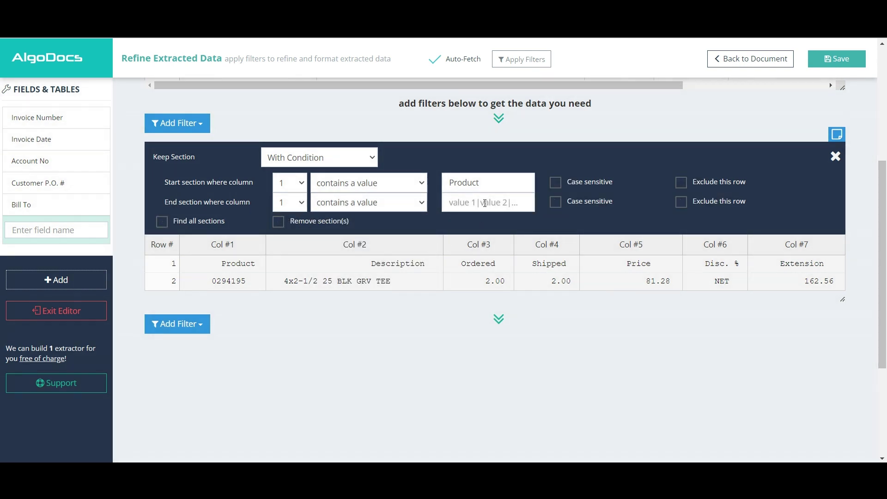
pyautogui.click(484, 203)
pyautogui.write('Than')
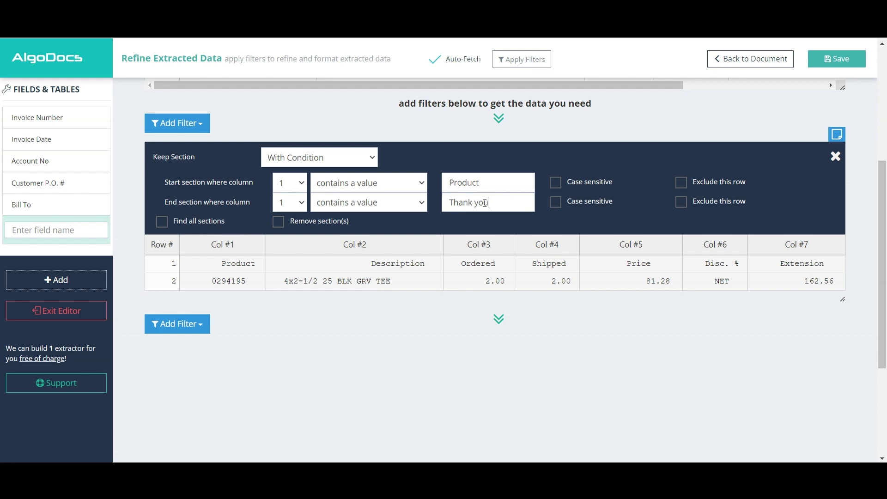
pyautogui.write('k you')
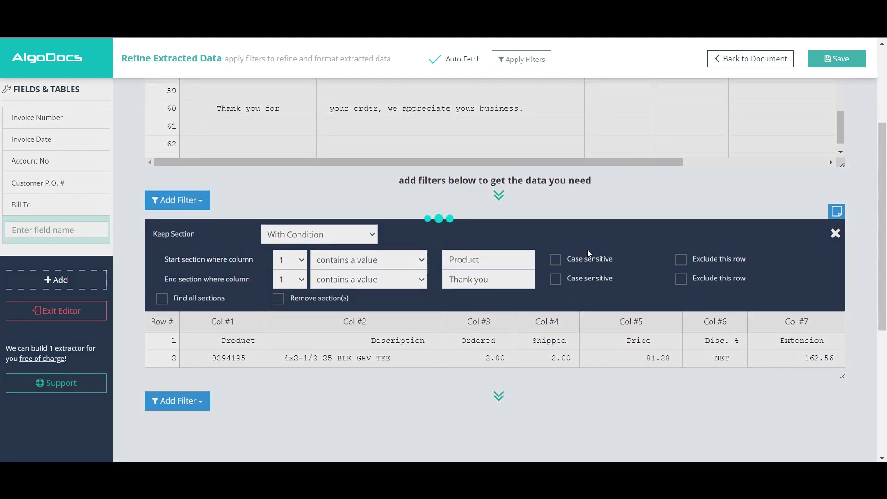
pyautogui.scroll(-10, 587, 249)
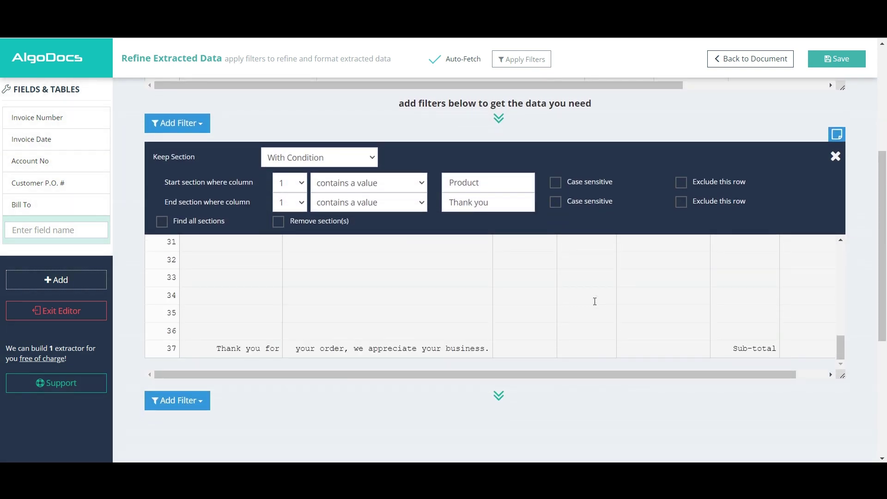
pyautogui.click(714, 185)
pyautogui.scroll(-10, 560, 297)
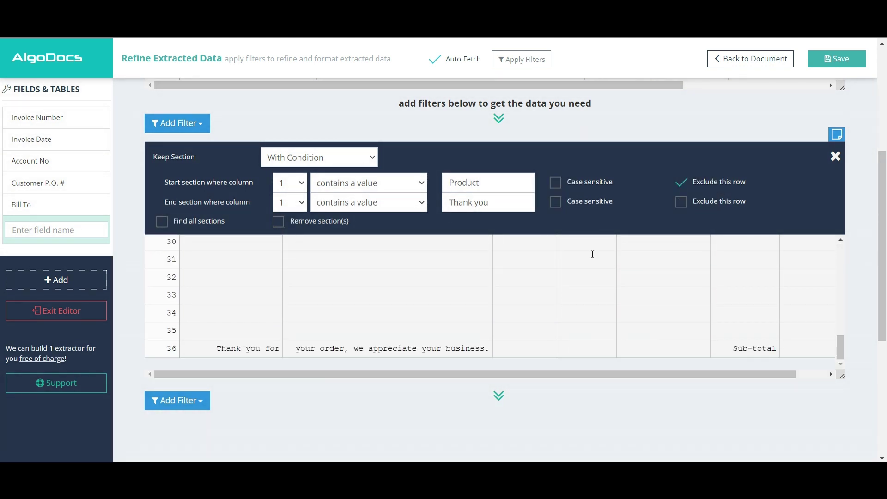
pyautogui.click(705, 200)
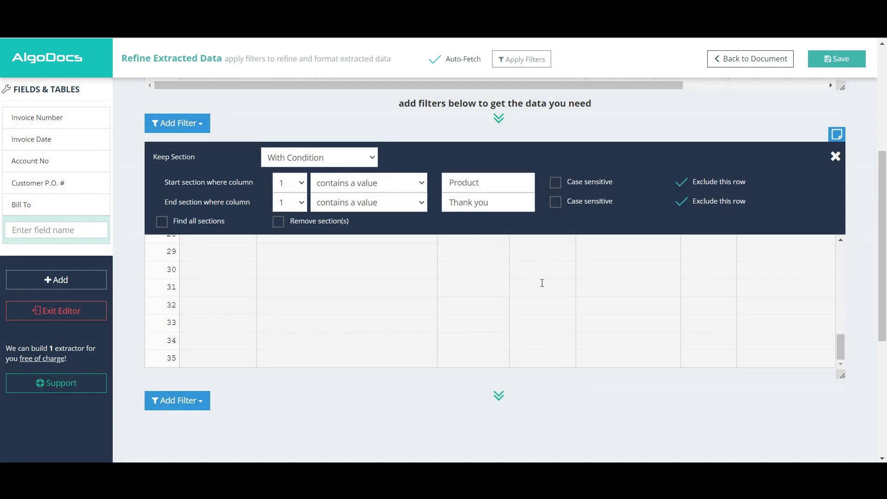
pyautogui.scroll(-5, 135, 254)
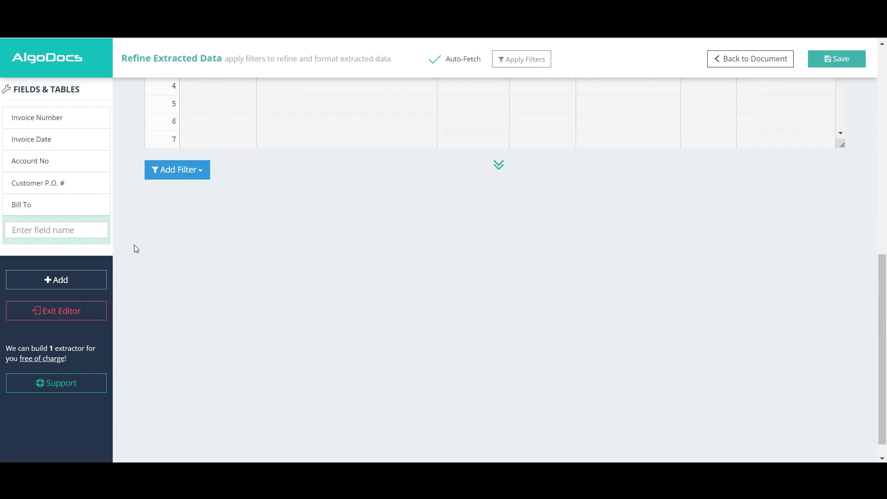
# Add a Keep Rows filter keeping only rows with a value in column 1
pyautogui.click(192, 170)
pyautogui.moveTo(192, 193)
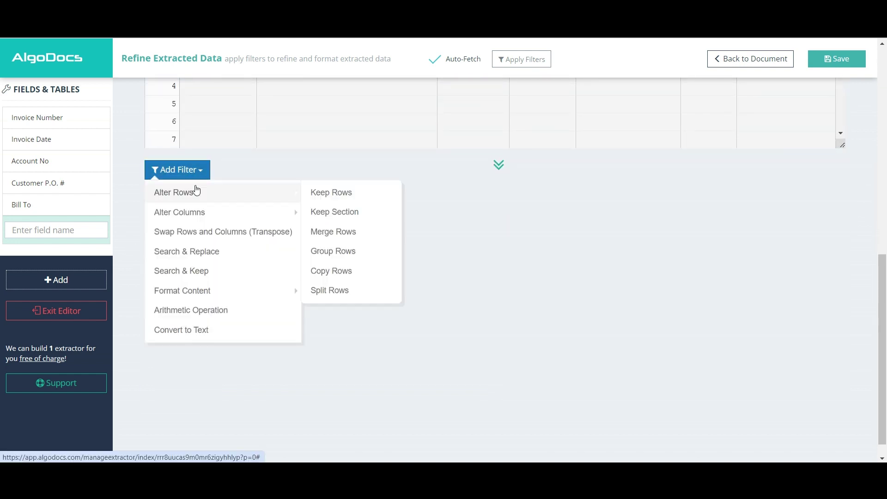
pyautogui.click(328, 194)
pyautogui.scroll(-3, 136, 222)
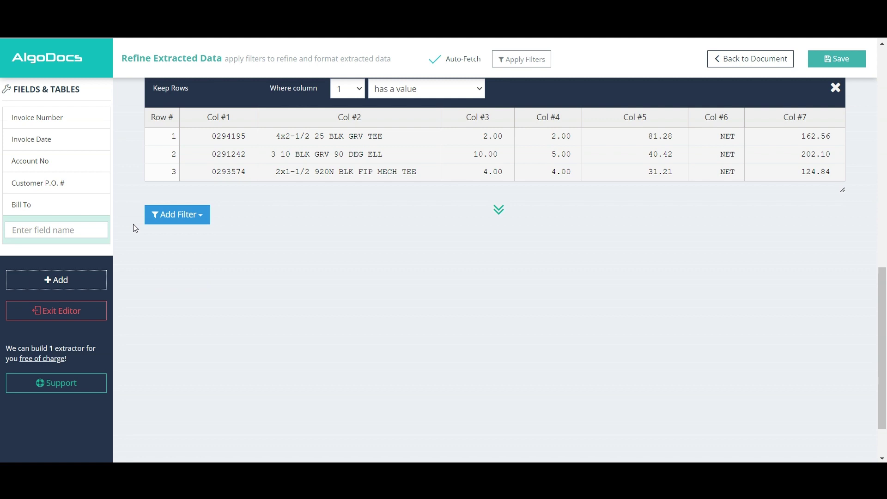
# Add a Remove Blank Spaces filter trimming trailing blank spaces from all columns
pyautogui.click(191, 214)
pyautogui.moveTo(191, 339)
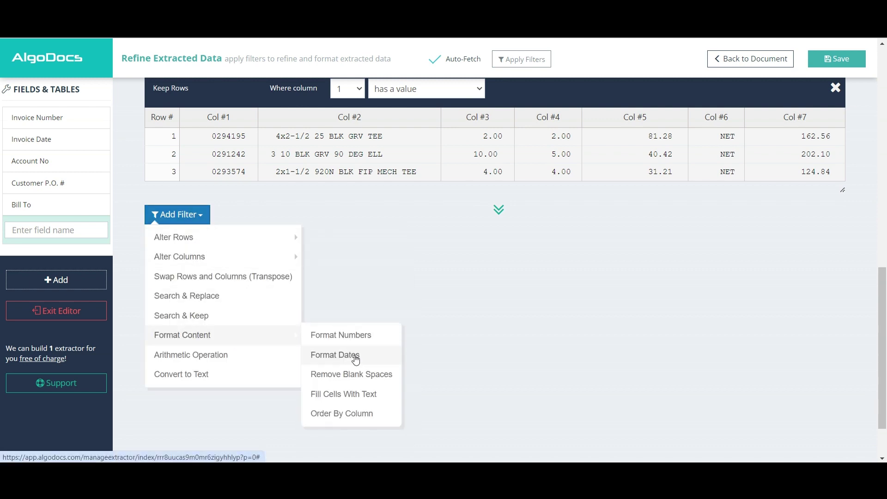
pyautogui.click(351, 373)
pyautogui.click(331, 251)
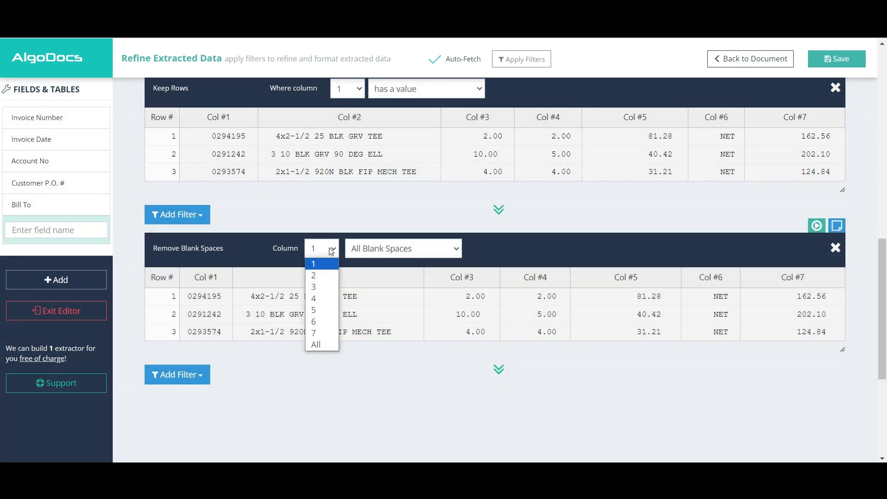
pyautogui.click(360, 252)
pyautogui.click(378, 275)
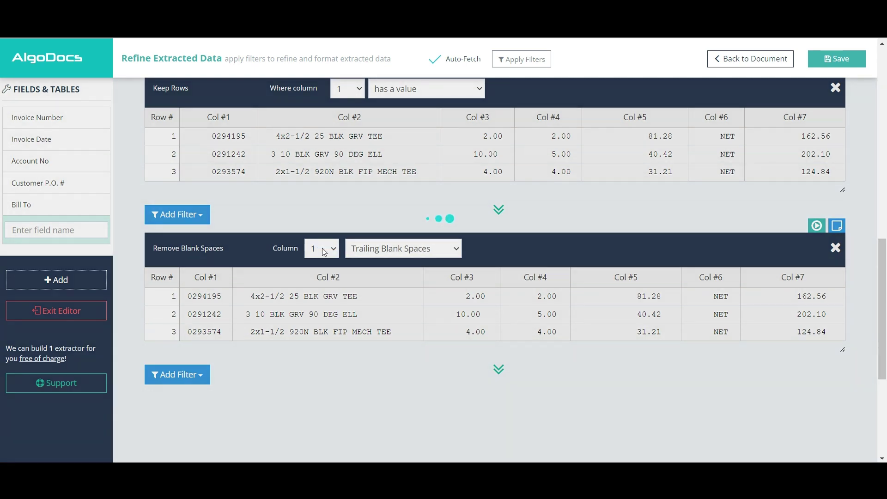
pyautogui.click(325, 252)
pyautogui.click(316, 344)
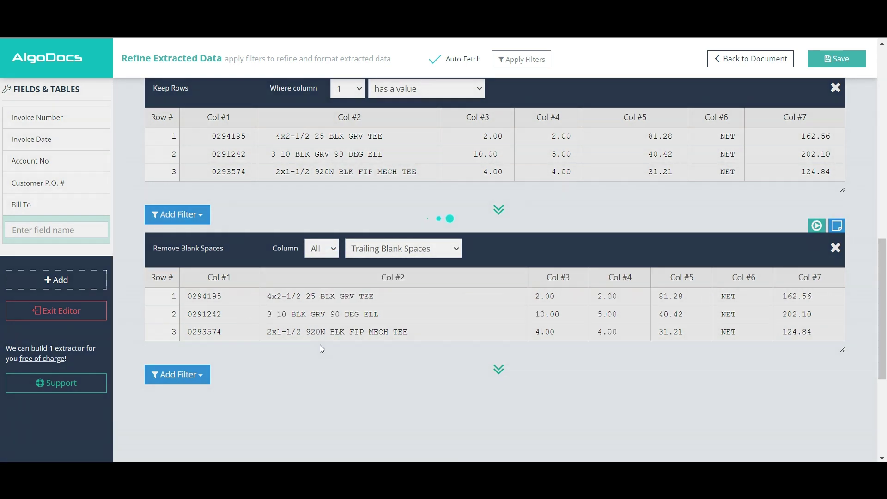
pyautogui.scroll(-1, 296, 360)
pyautogui.scroll(-1, 283, 367)
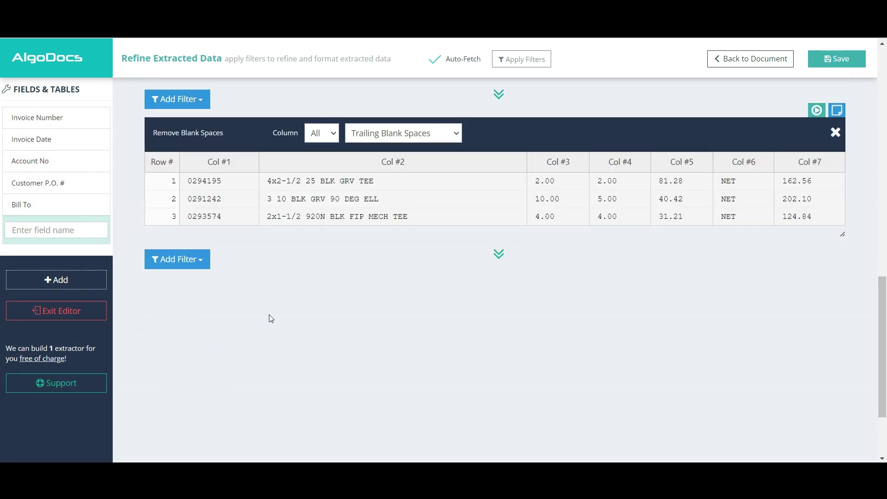
pyautogui.click(197, 259)
pyautogui.scroll(-1, 197, 257)
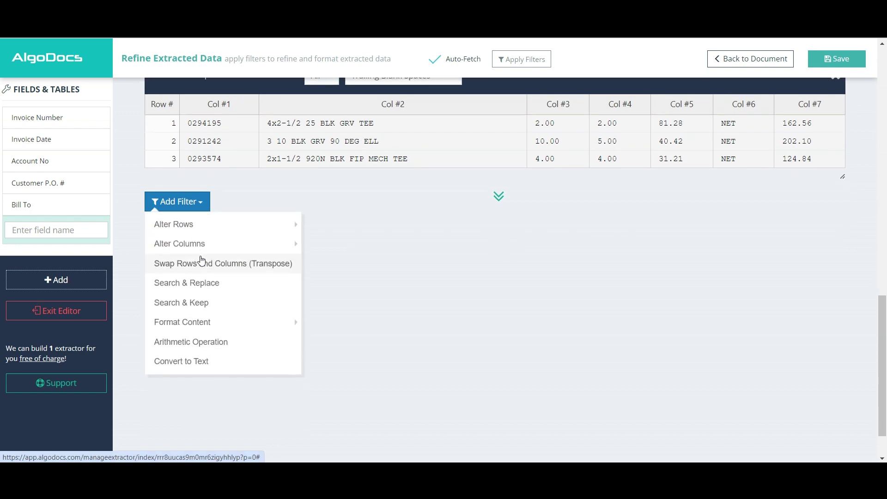
# Insert an empty new column at the start of the item table
pyautogui.click(361, 258)
pyautogui.scroll(1, 313, 258)
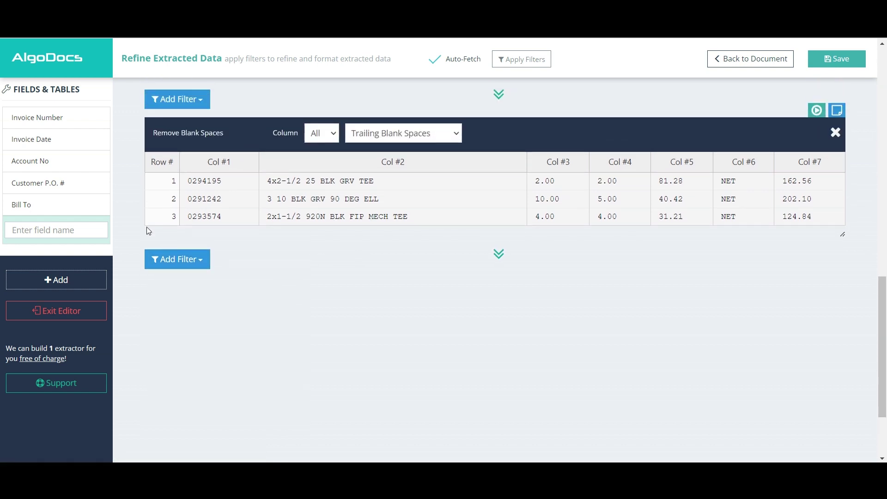
pyautogui.moveTo(57, 127)
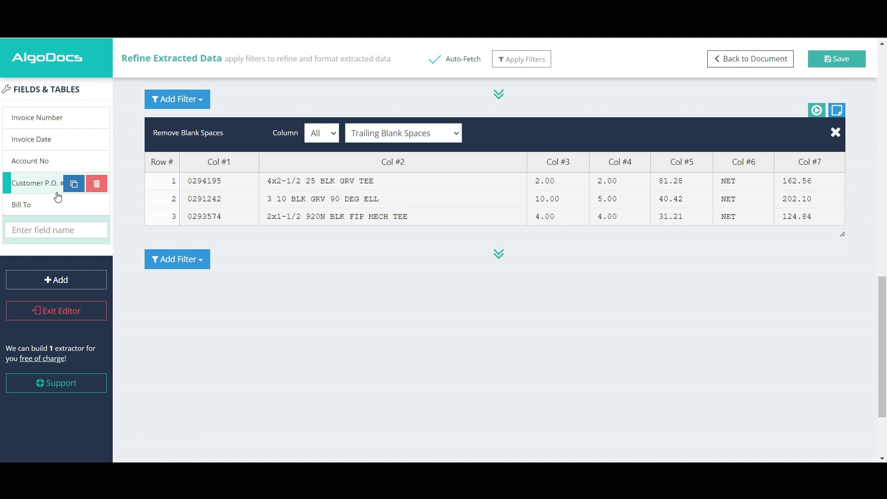
pyautogui.moveTo(58, 210)
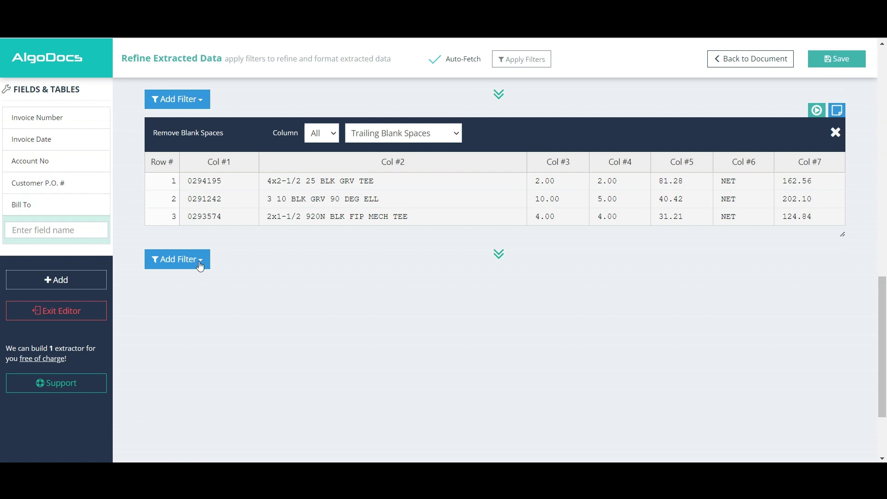
pyautogui.click(197, 259)
pyautogui.scroll(-2, 197, 257)
pyautogui.moveTo(209, 192)
pyautogui.click(342, 230)
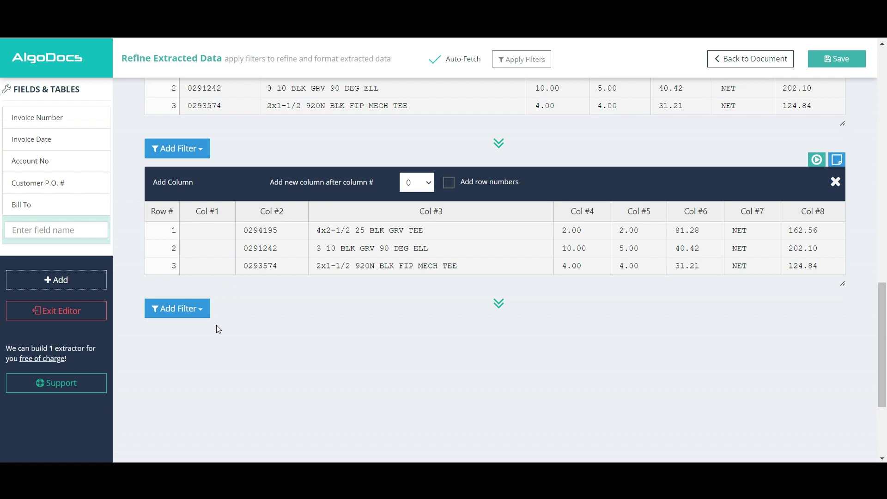
pyautogui.scroll(-1, 213, 328)
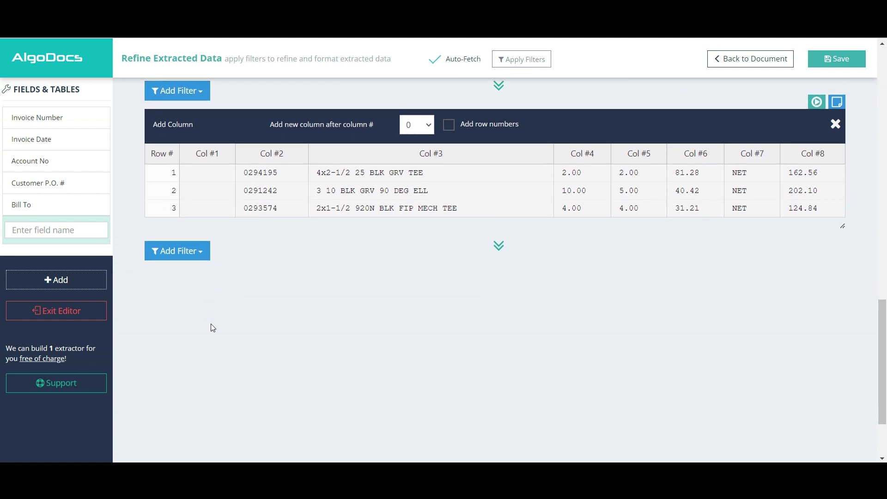
# Add a Fill Cells Of Column step filling column 1 with the Invoice Number
pyautogui.click(187, 251)
pyautogui.moveTo(188, 293)
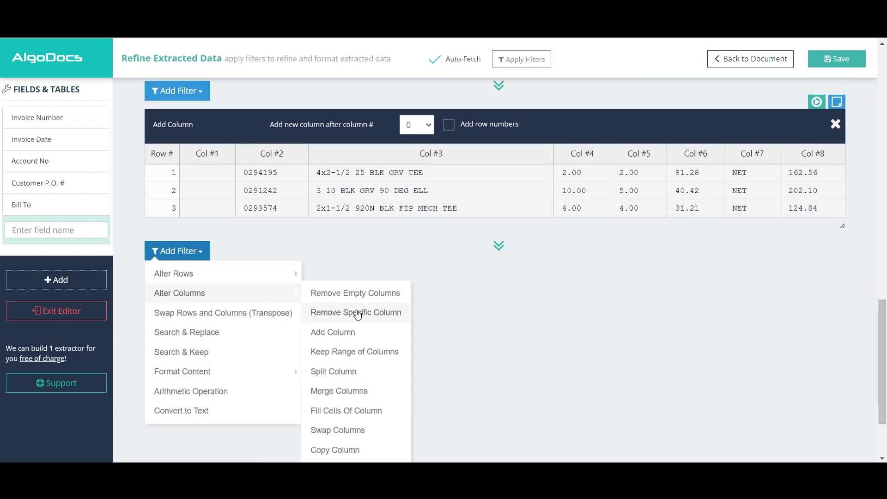
pyautogui.scroll(-1, 344, 399)
pyautogui.click(356, 353)
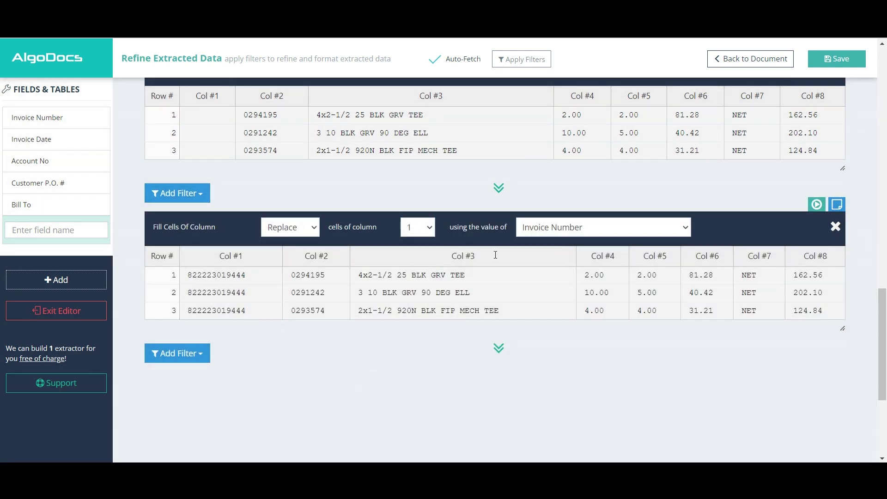
pyautogui.click(536, 226)
pyautogui.click(553, 194)
pyautogui.scroll(-2, 553, 195)
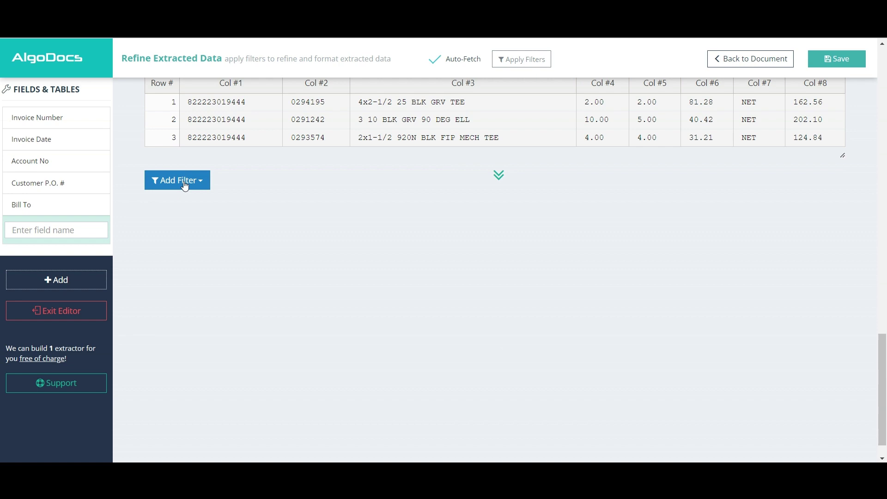
# Add an empty column positioned after column 1
pyautogui.click(185, 186)
pyautogui.moveTo(194, 221)
pyautogui.click(324, 261)
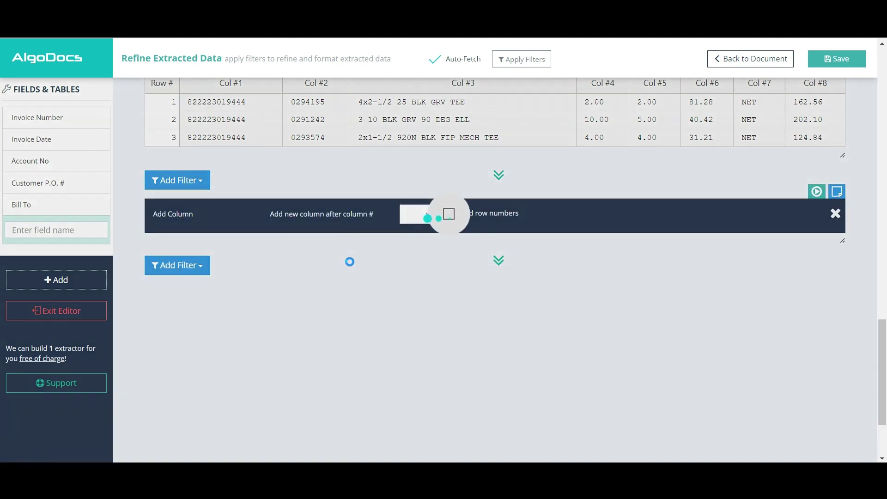
pyautogui.click(417, 215)
pyautogui.click(412, 239)
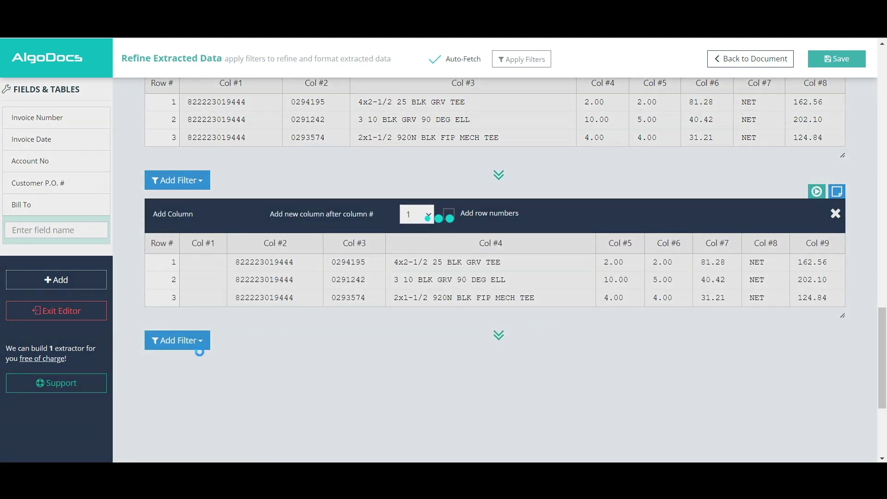
pyautogui.scroll(-3, 198, 336)
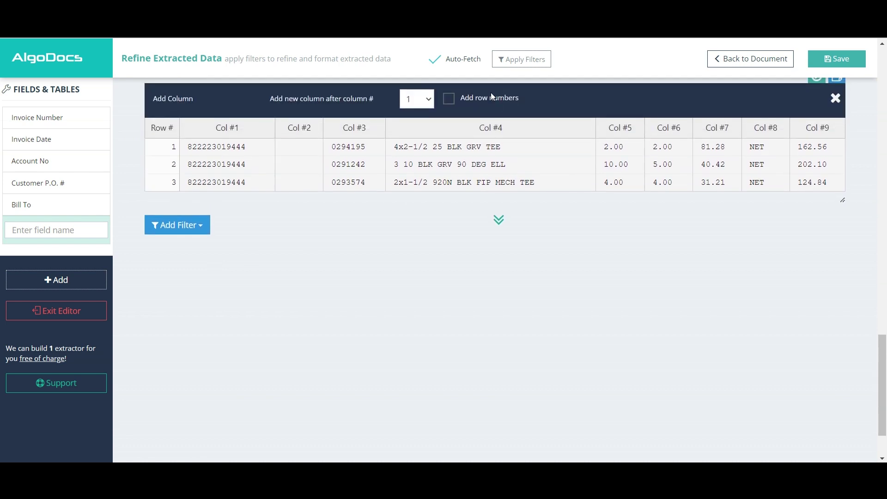
pyautogui.click(461, 59)
# Add a Fill Cells Of Column step filling column 2 with the Invoice Date
pyautogui.click(196, 227)
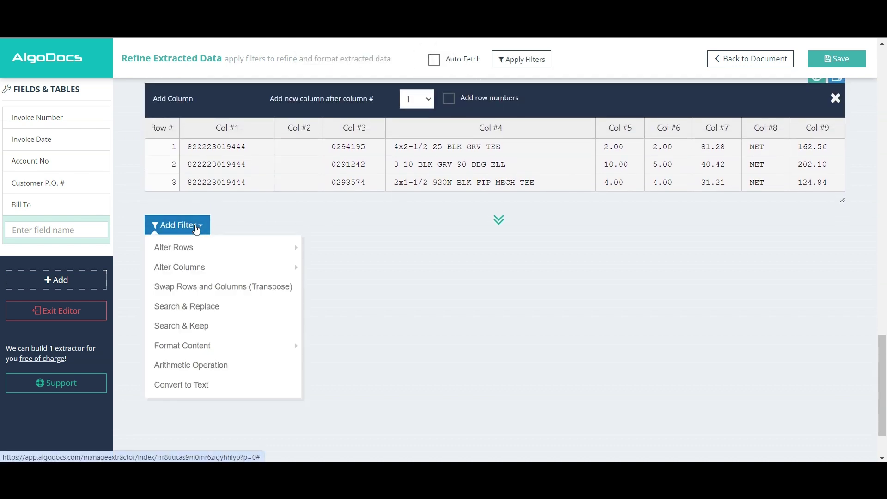
pyautogui.moveTo(188, 267)
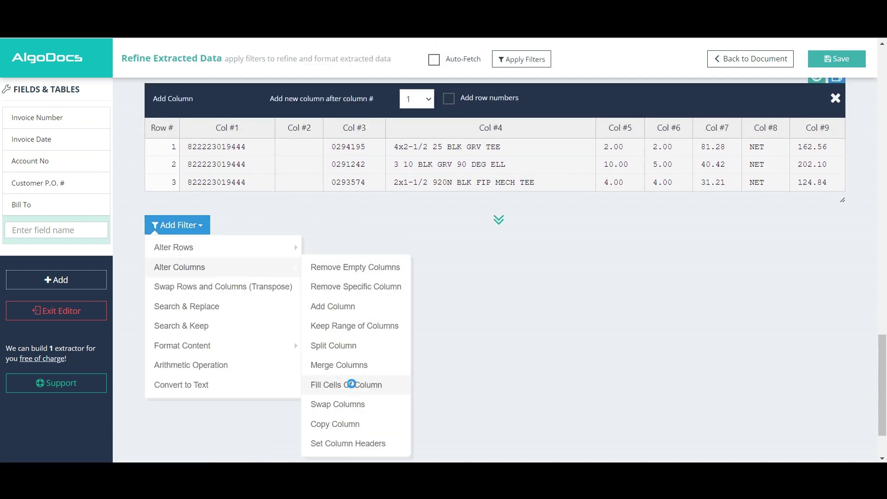
pyautogui.click(350, 383)
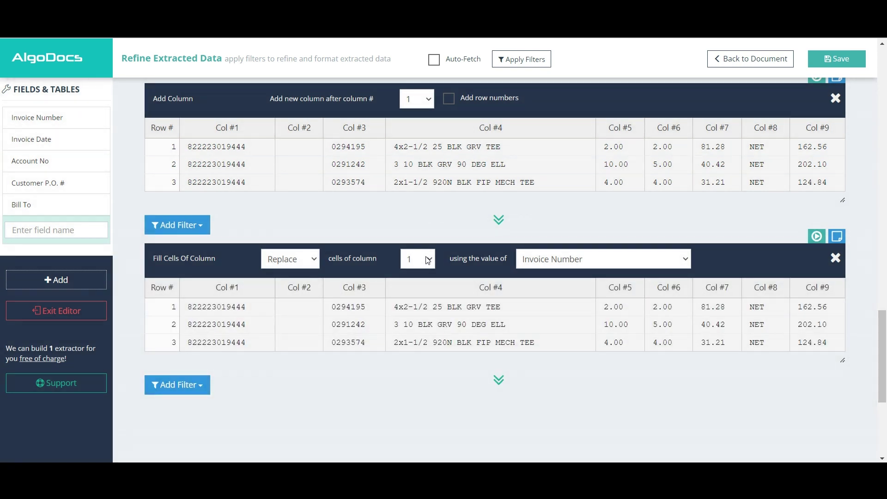
pyautogui.click(428, 263)
pyautogui.click(423, 283)
pyautogui.click(559, 261)
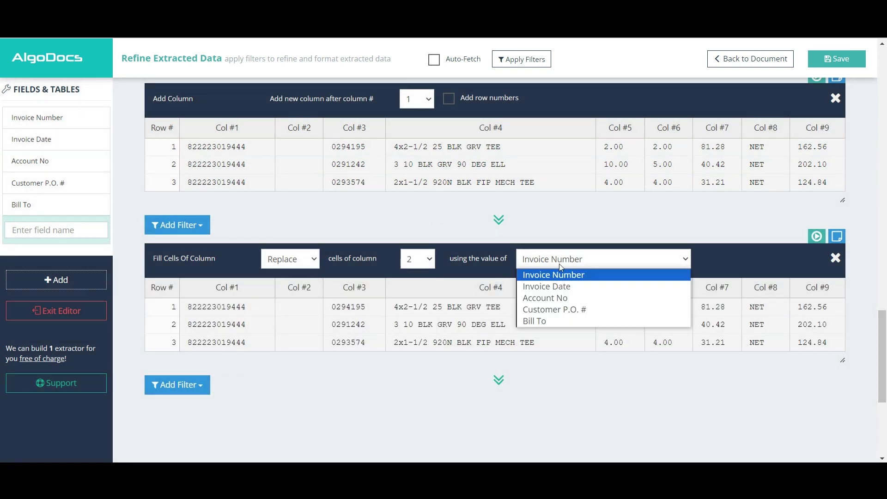
pyautogui.click(546, 287)
pyautogui.scroll(-3, 288, 342)
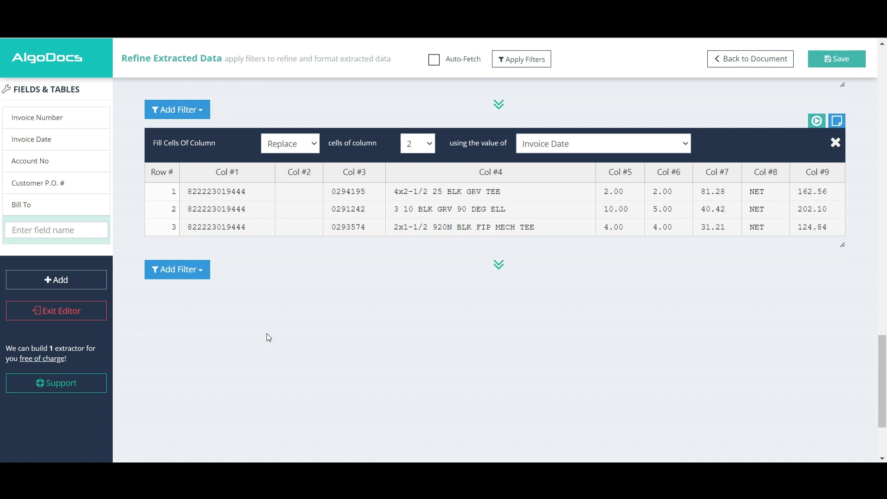
pyautogui.click(198, 275)
pyautogui.moveTo(197, 311)
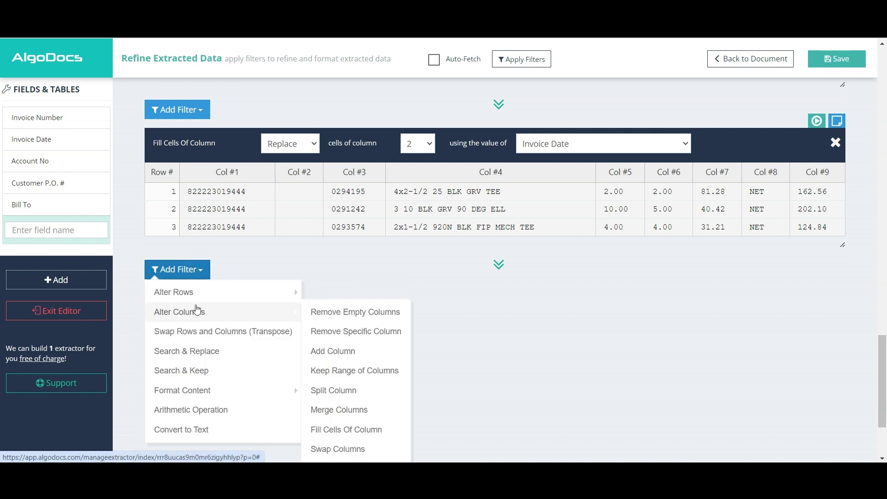
# Add a filter that inserts a new empty column after column 2, with auto-refresh back on
pyautogui.click(355, 352)
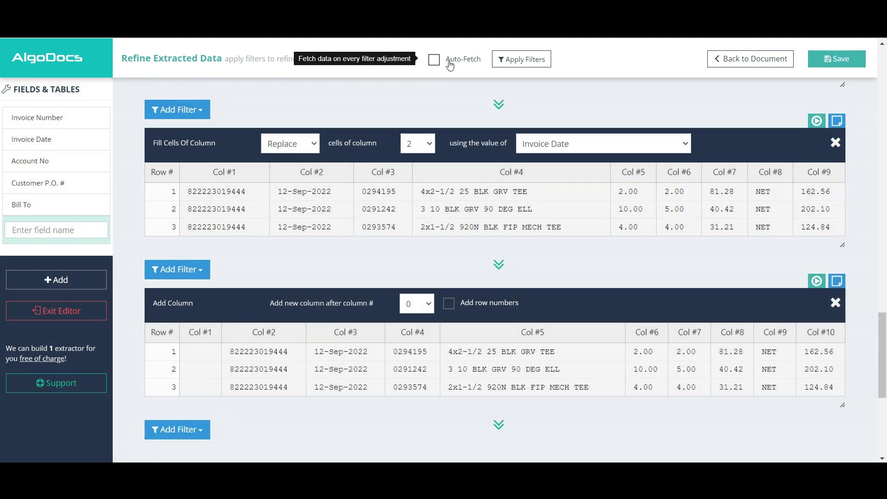
pyautogui.click(434, 59)
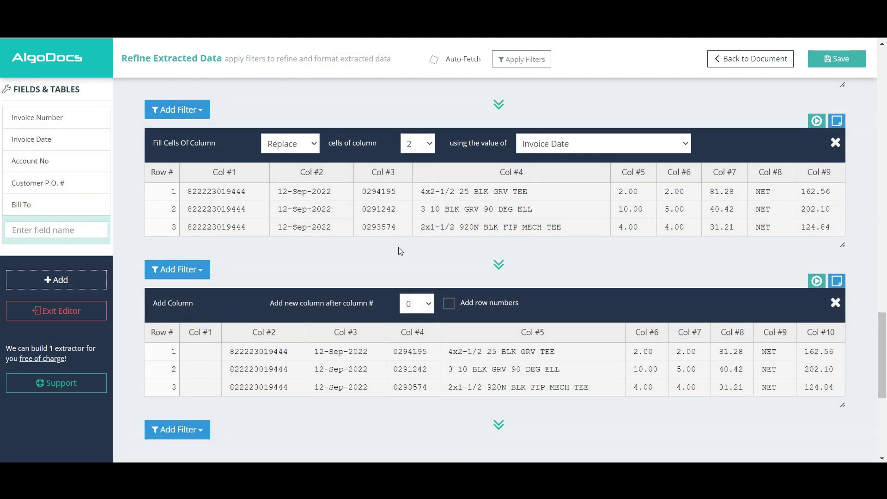
pyautogui.scroll(-1, 372, 282)
pyautogui.scroll(-2, 372, 283)
pyautogui.click(411, 190)
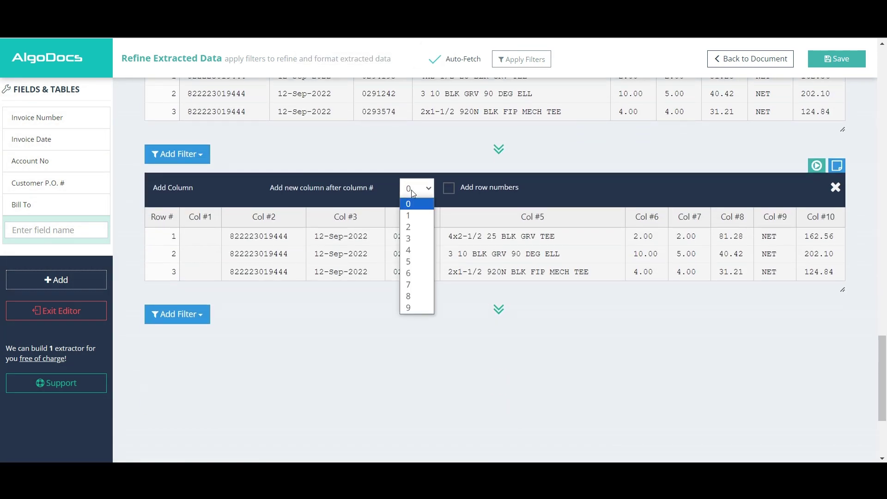
pyautogui.click(412, 226)
pyautogui.scroll(1, 382, 301)
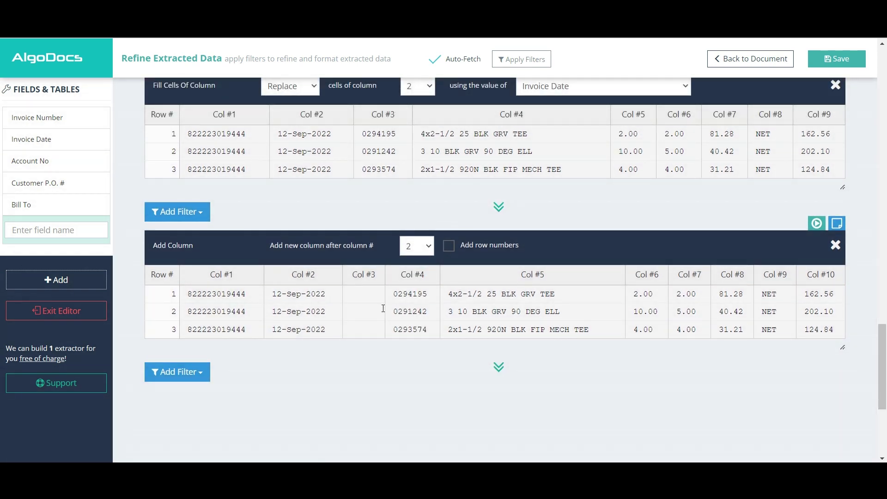
pyautogui.scroll(-2, 383, 309)
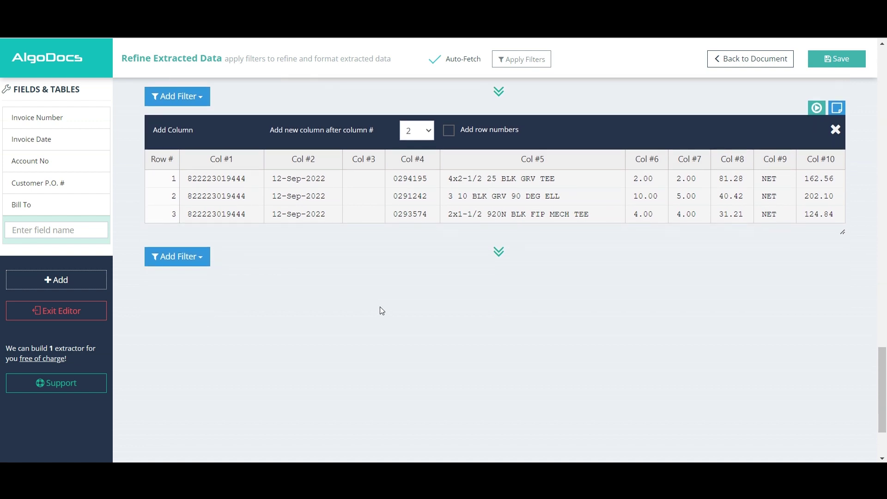
# Add a Fill Cells Of Column filter that fills column 3 with the Account No value
pyautogui.click(178, 257)
pyautogui.scroll(-1, 178, 260)
pyautogui.moveTo(192, 249)
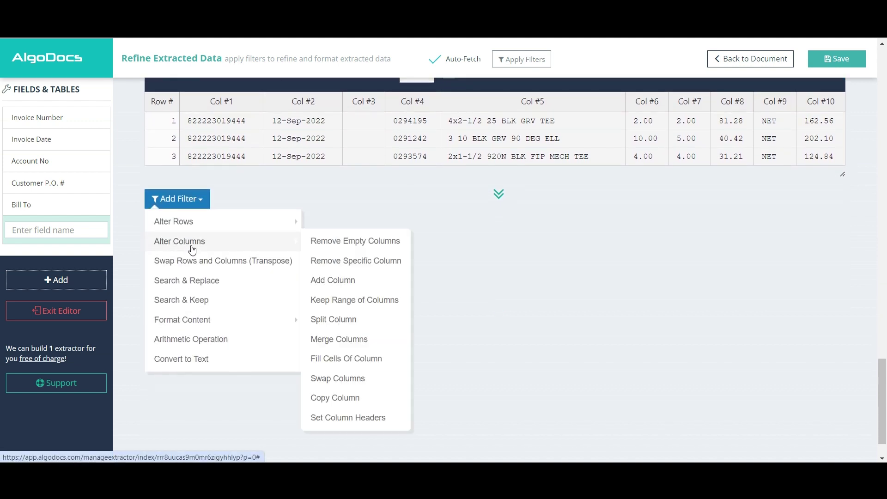
pyautogui.click(360, 358)
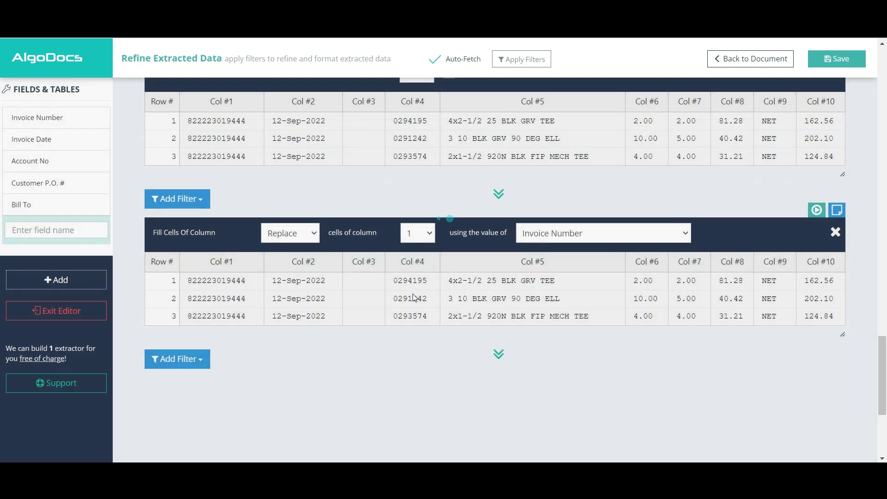
pyautogui.click(422, 235)
pyautogui.click(420, 271)
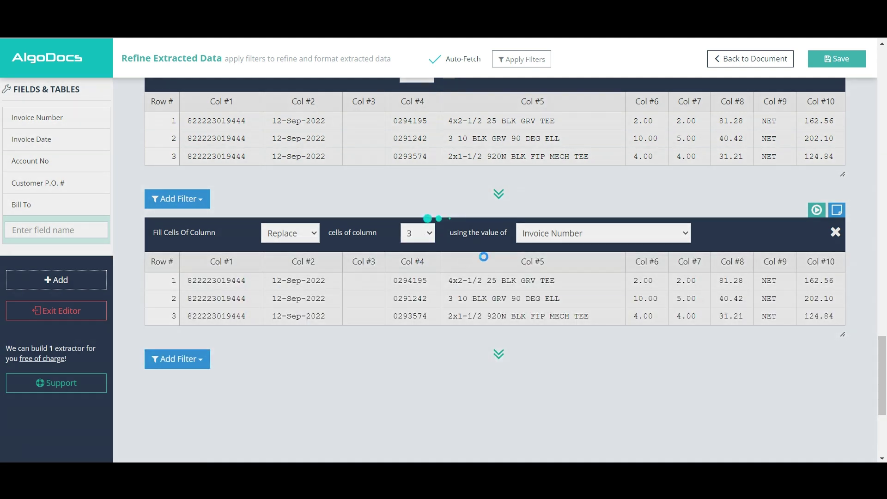
pyautogui.click(553, 233)
pyautogui.click(550, 272)
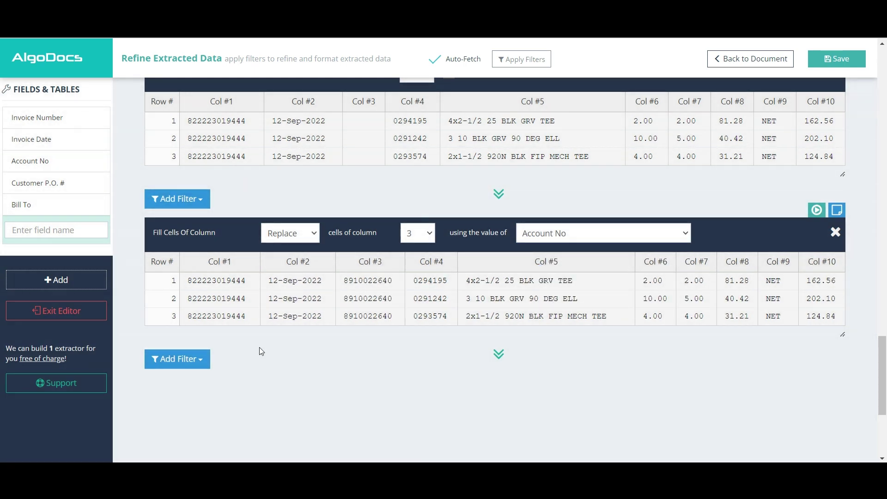
# Add a filter that inserts a new column after column 3
pyautogui.scroll(-3, 259, 347)
pyautogui.scroll(-1, 259, 347)
pyautogui.click(202, 191)
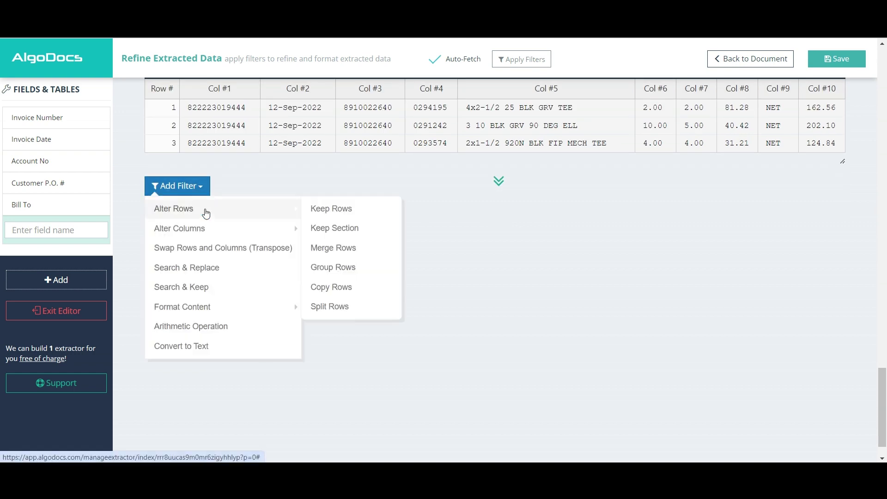
pyautogui.moveTo(203, 228)
pyautogui.click(344, 265)
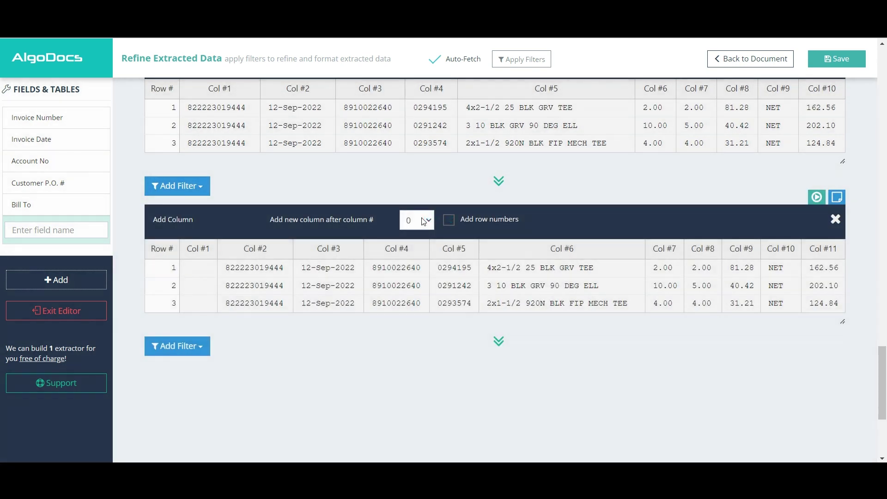
pyautogui.click(423, 222)
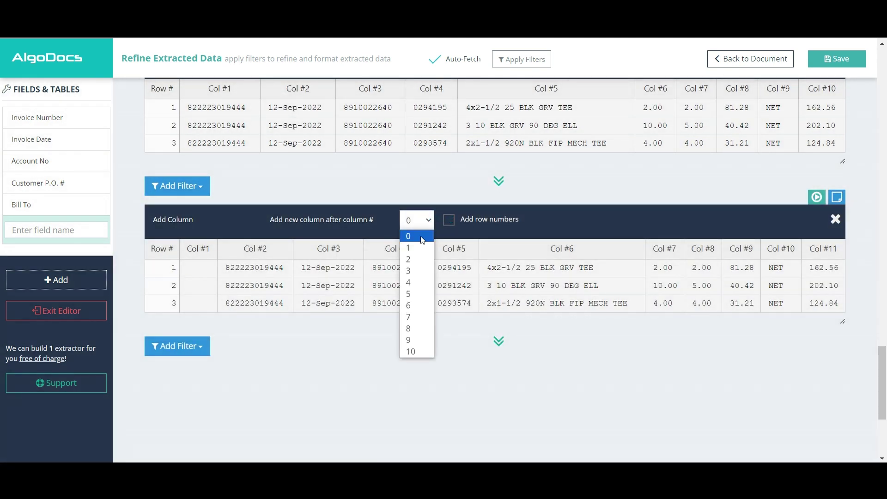
pyautogui.click(418, 268)
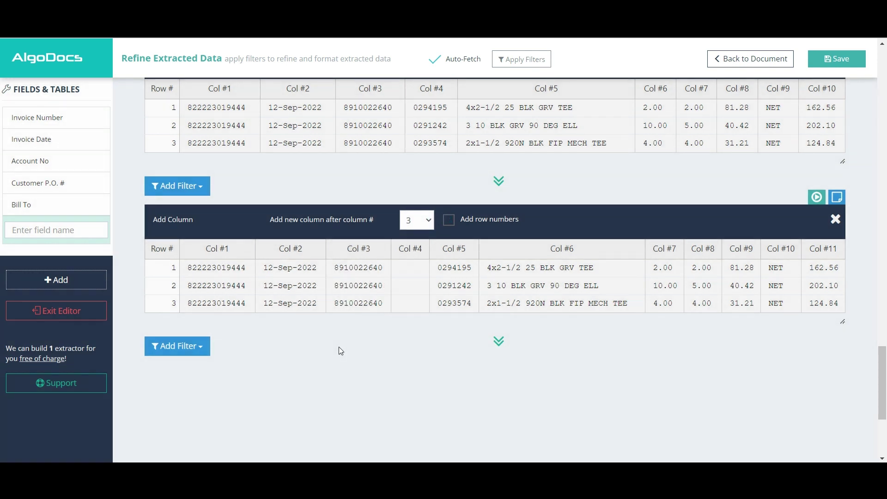
pyautogui.scroll(-3, 340, 346)
# Fill column 4 with the Customer P.O. # value (1706-6340)
pyautogui.click(200, 233)
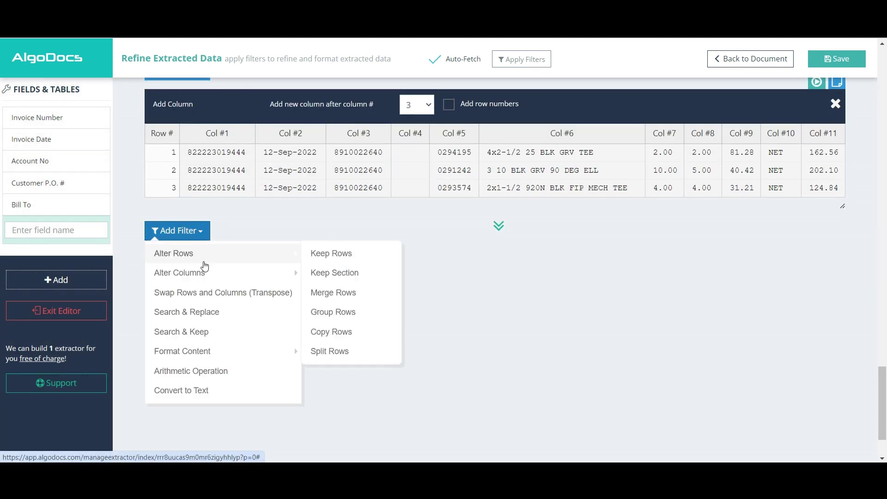
pyautogui.moveTo(250, 273)
pyautogui.click(331, 389)
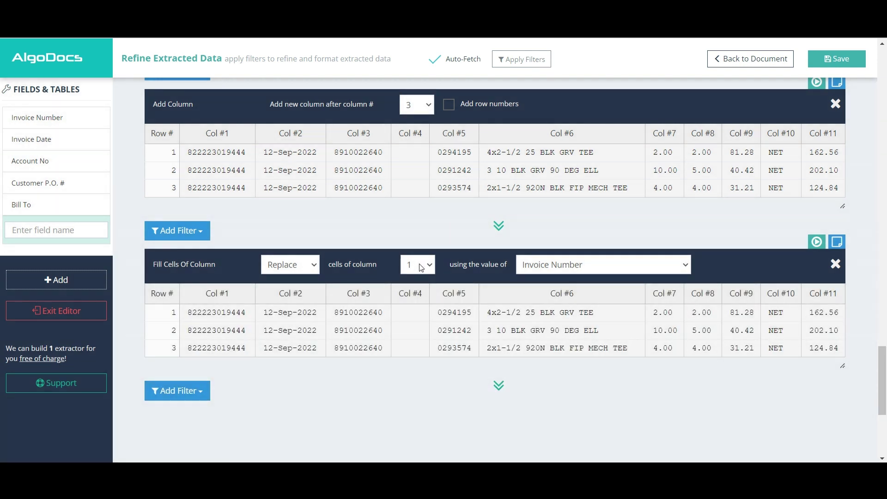
pyautogui.click(421, 268)
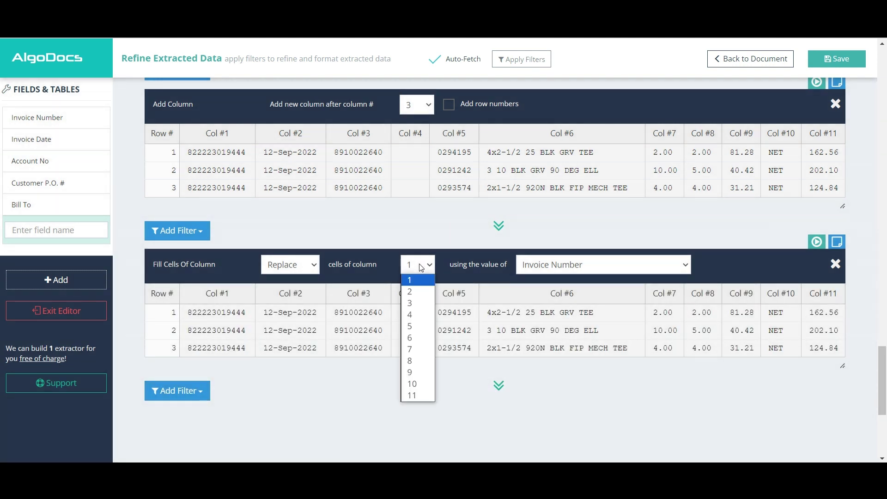
pyautogui.click(412, 315)
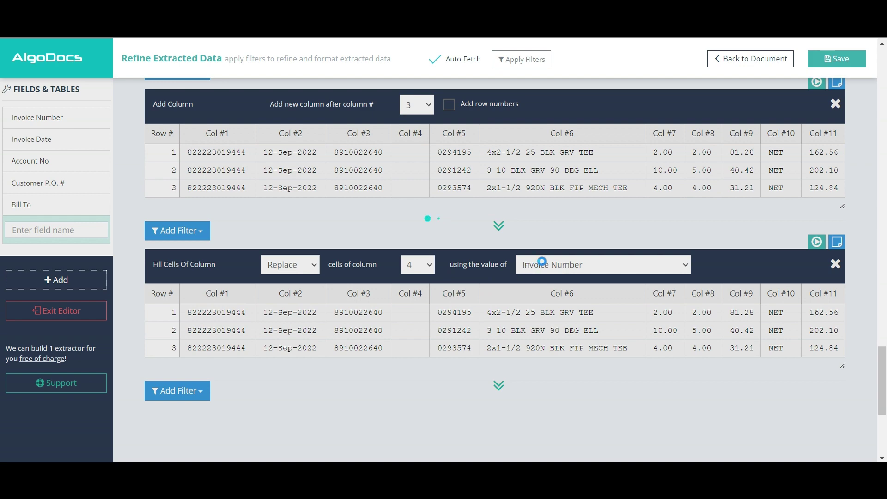
pyautogui.click(542, 264)
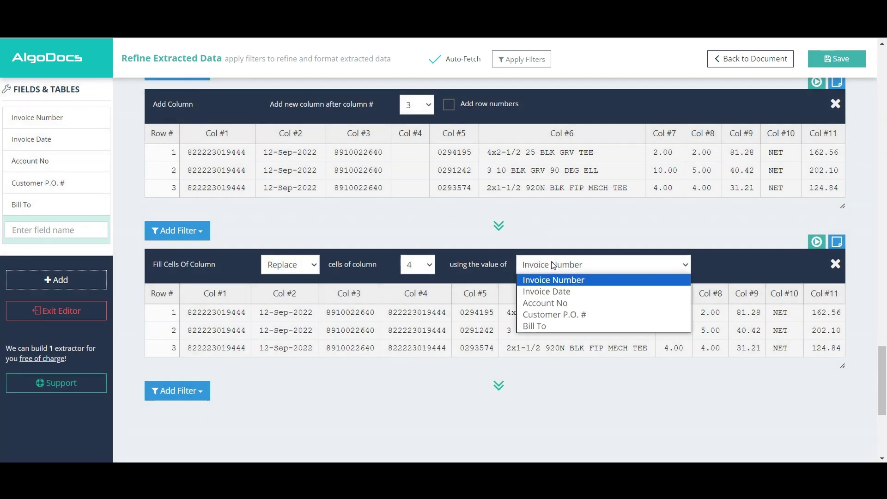
pyautogui.click(536, 315)
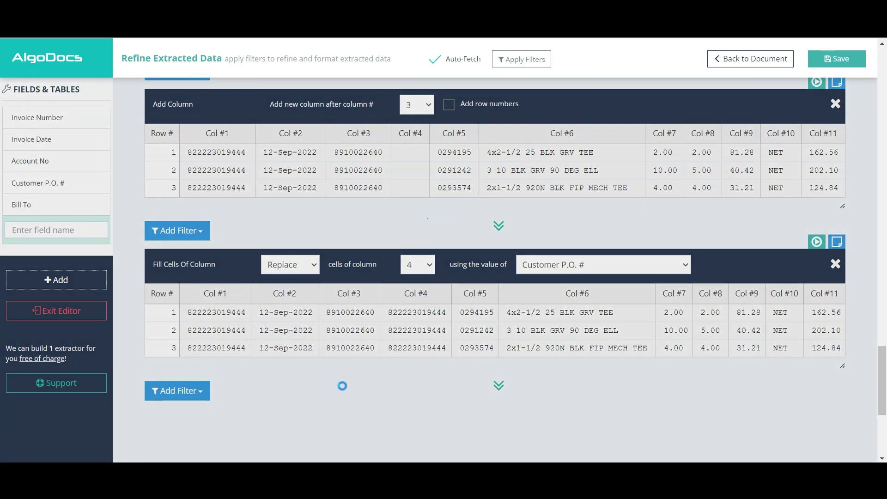
pyautogui.scroll(-3, 342, 386)
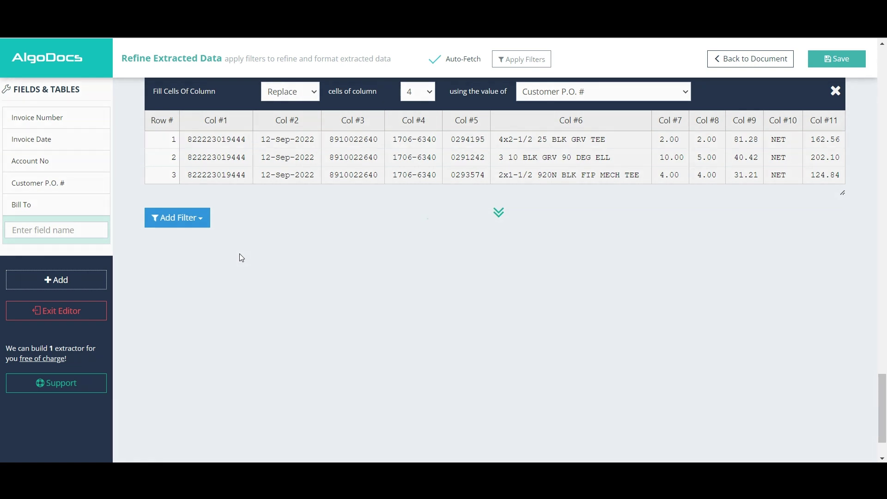
# Add a filter that inserts a new column after column 11
pyautogui.click(194, 217)
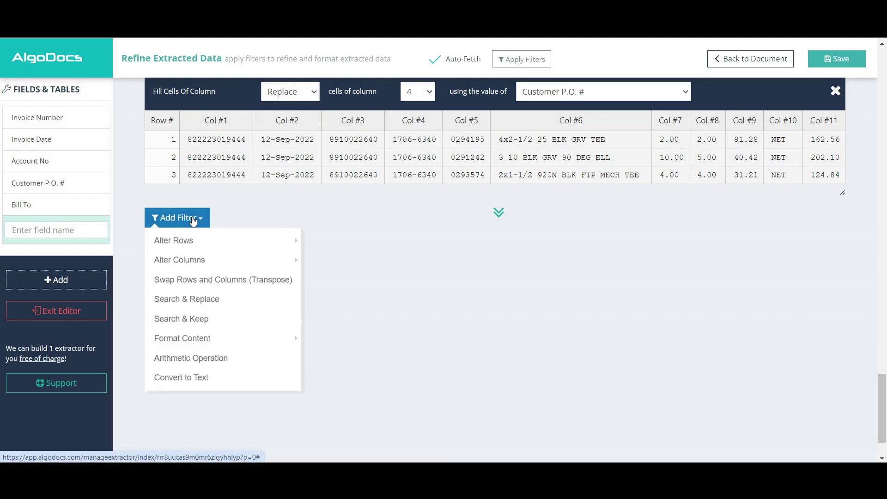
pyautogui.moveTo(192, 259)
pyautogui.click(337, 299)
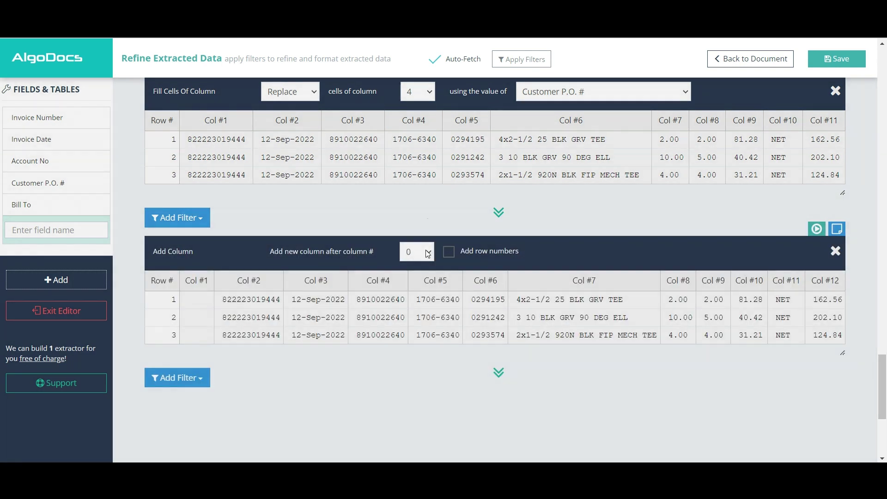
pyautogui.click(417, 251)
pyautogui.click(425, 394)
pyautogui.scroll(-3, 407, 365)
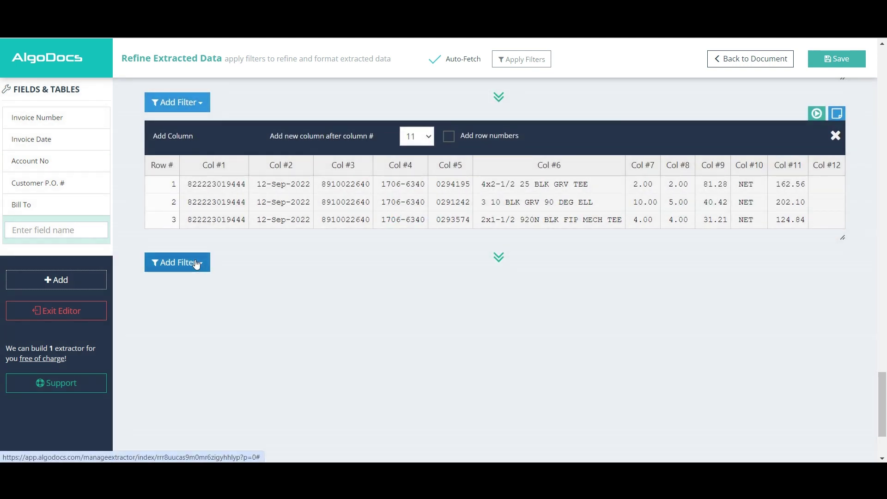
# Fill the new column 12 with the Bill To value
pyautogui.click(196, 262)
pyautogui.moveTo(201, 303)
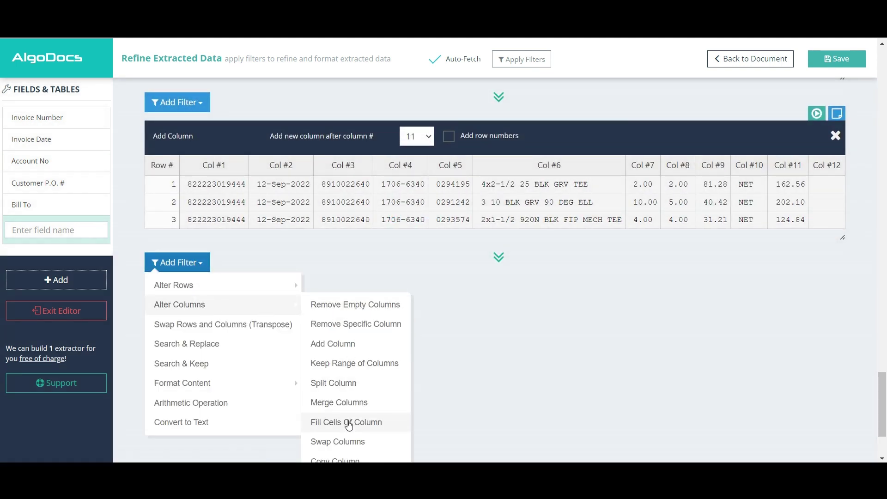
pyautogui.click(347, 421)
pyautogui.scroll(-3, 354, 395)
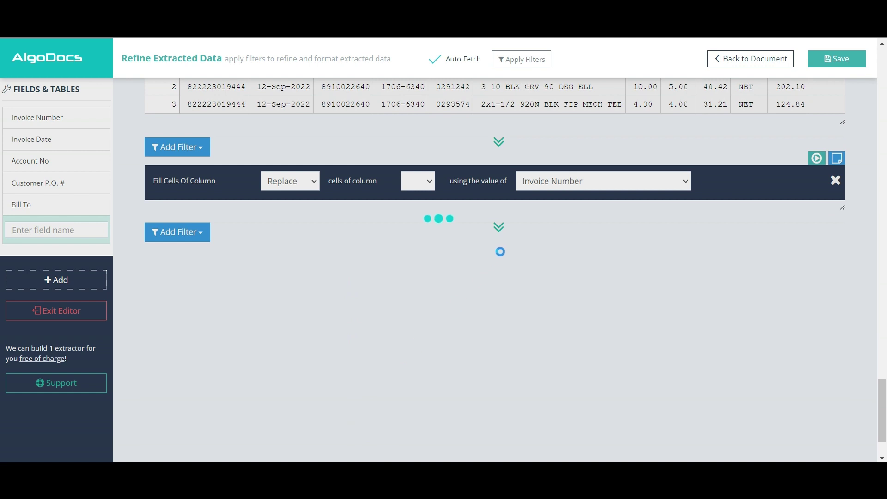
pyautogui.click(424, 181)
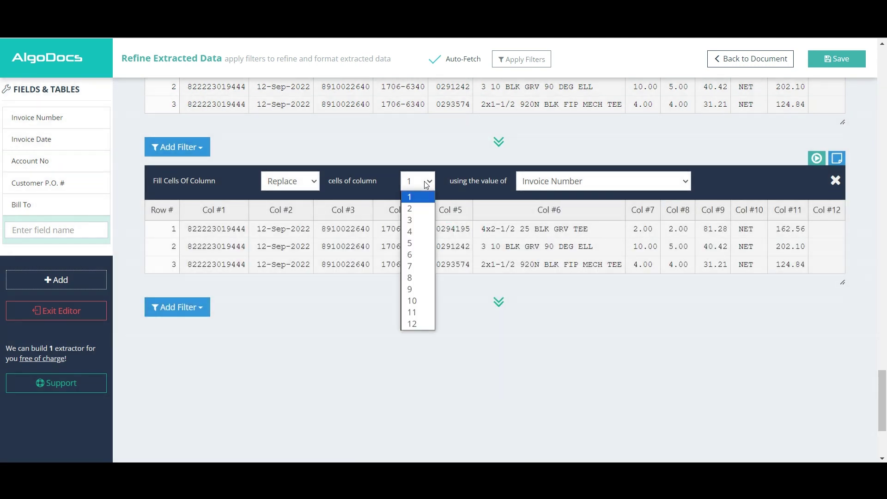
pyautogui.click(424, 323)
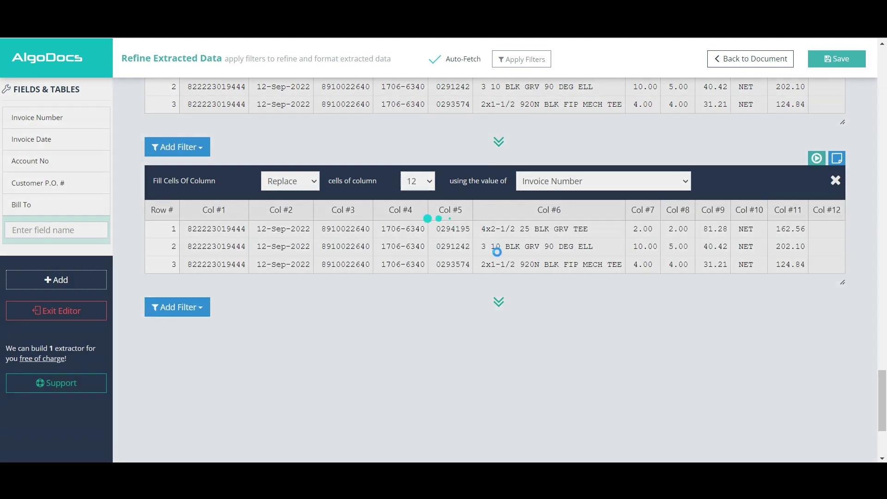
pyautogui.click(556, 181)
pyautogui.click(552, 241)
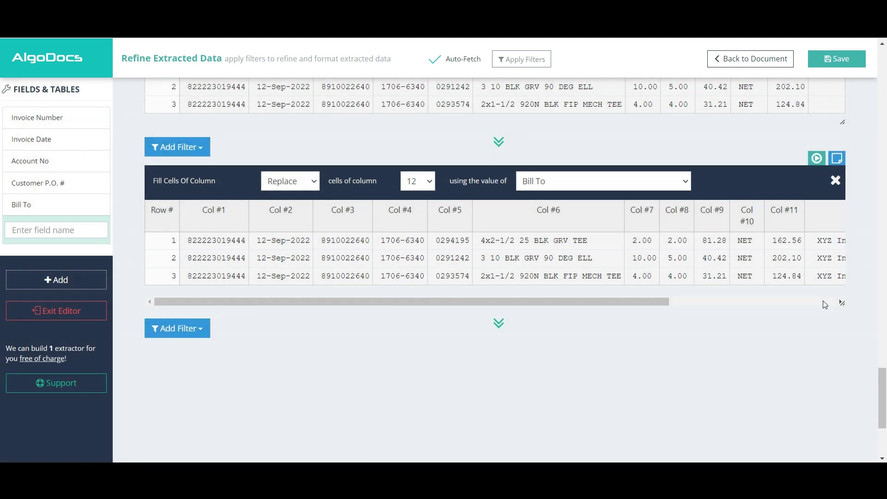
pyautogui.click(824, 305)
pyautogui.moveTo(825, 304); pyautogui.dragTo(623, 304)
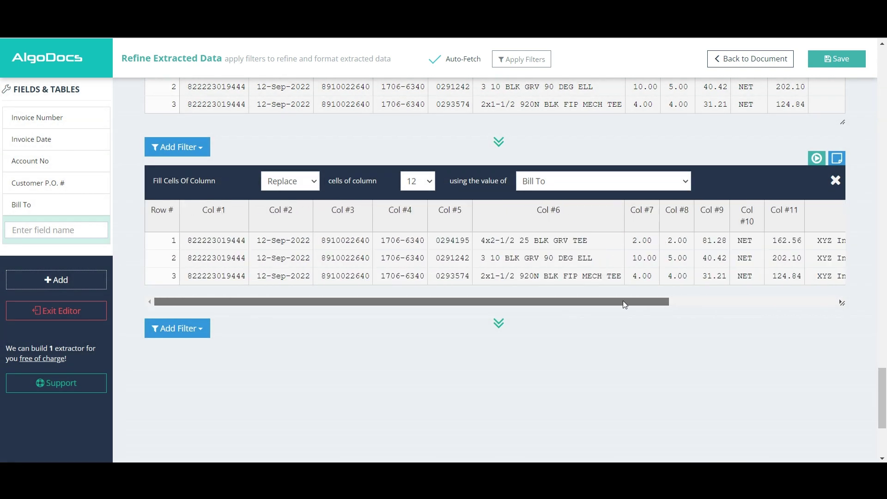
pyautogui.scroll(-3, 398, 328)
# Add a Format Numbers filter for column 7
pyautogui.scroll(1, 390, 321)
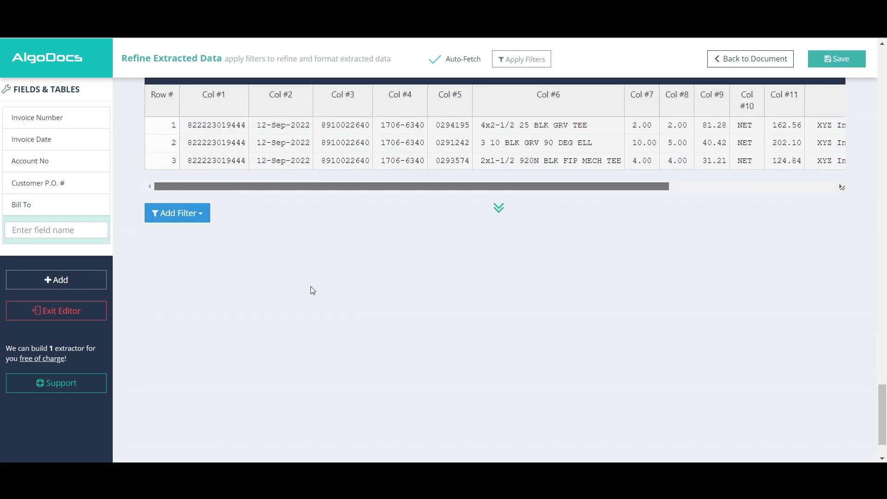
pyautogui.click(189, 213)
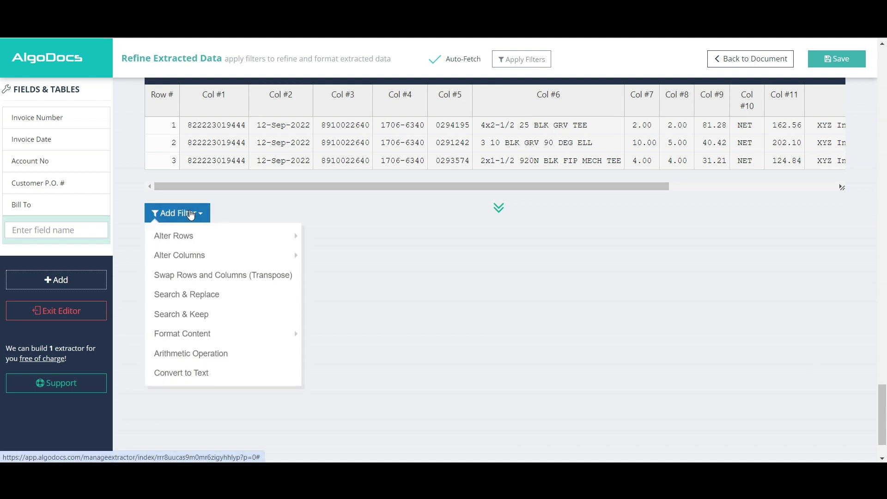
pyautogui.moveTo(203, 334)
pyautogui.click(333, 333)
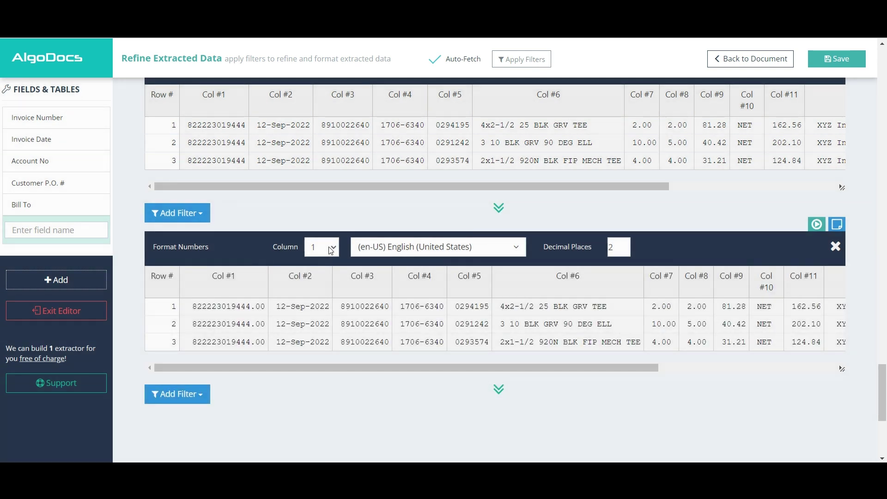
pyautogui.click(329, 246)
pyautogui.click(325, 330)
pyautogui.scroll(-3, 295, 226)
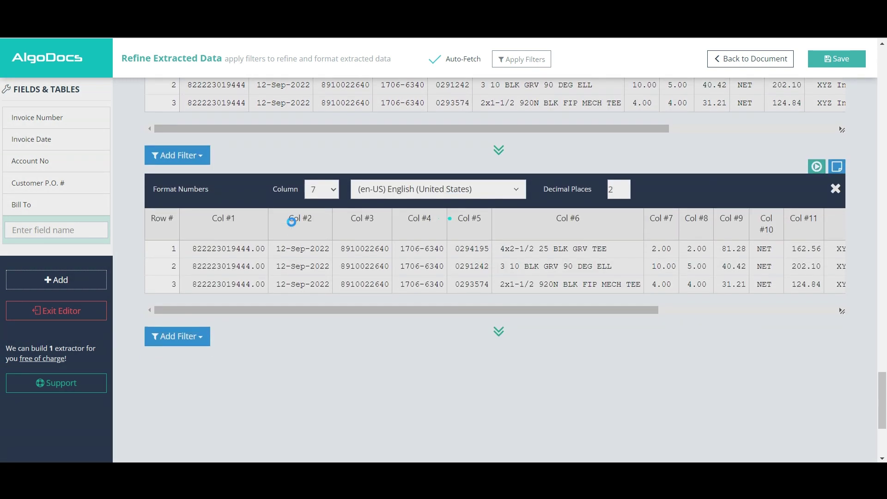
pyautogui.scroll(-1, 291, 349)
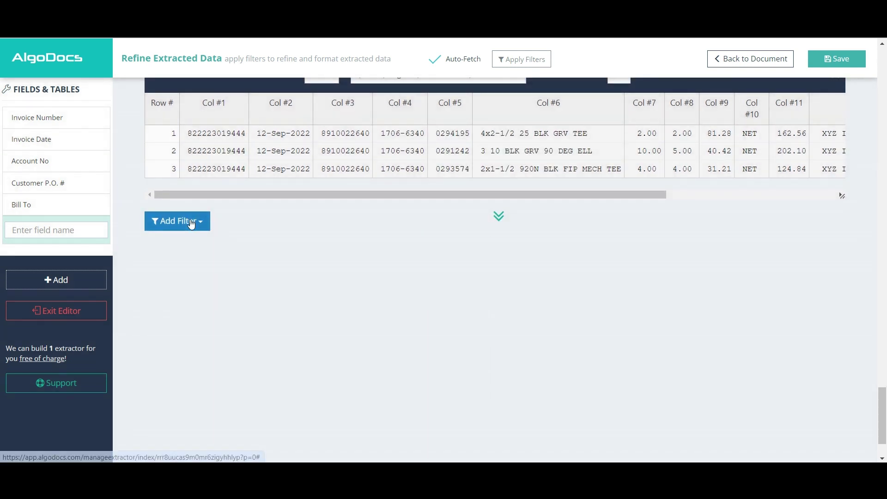
# Add a second Format Numbers filter for column 8, en-US with 2 decimals
pyautogui.click(191, 222)
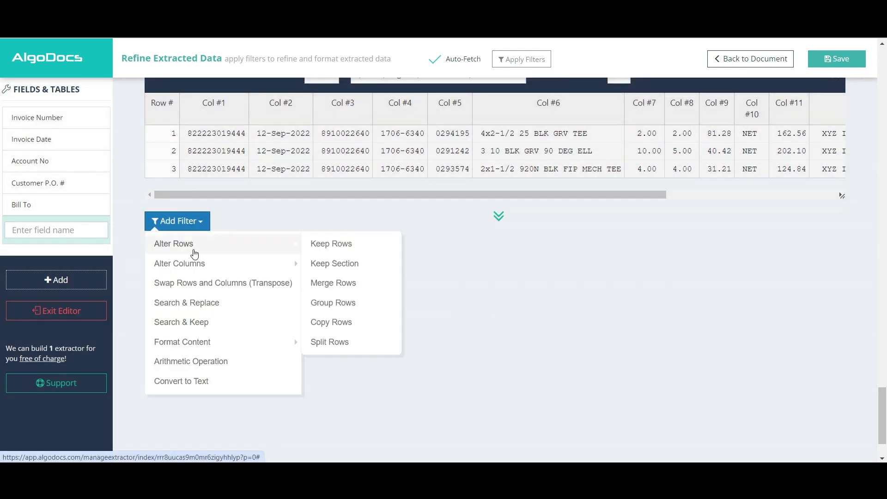
pyautogui.moveTo(259, 342)
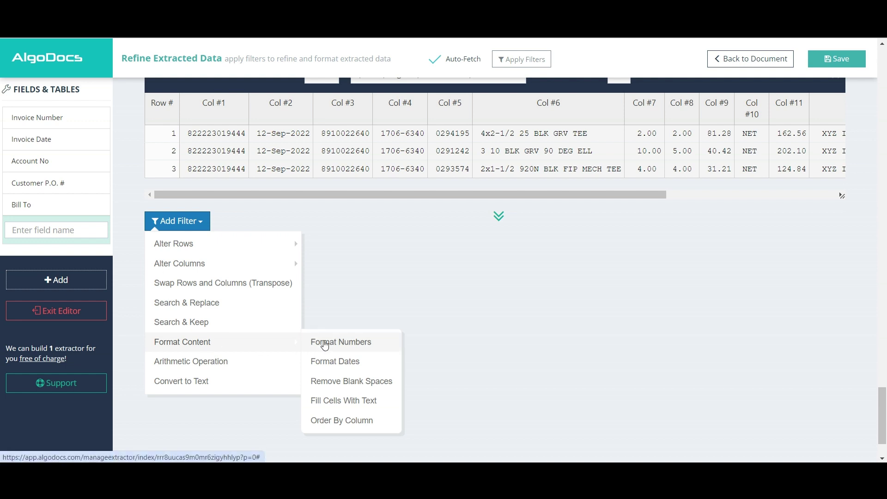
pyautogui.click(329, 342)
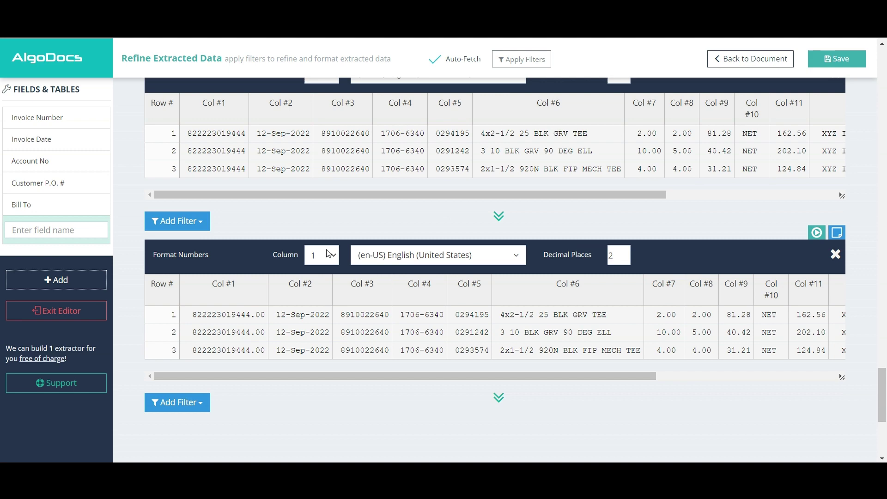
pyautogui.click(324, 255)
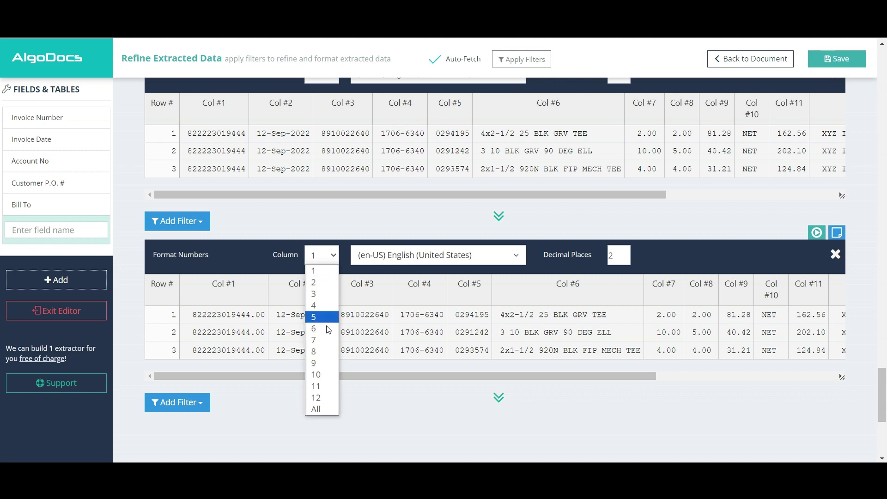
pyautogui.click(322, 351)
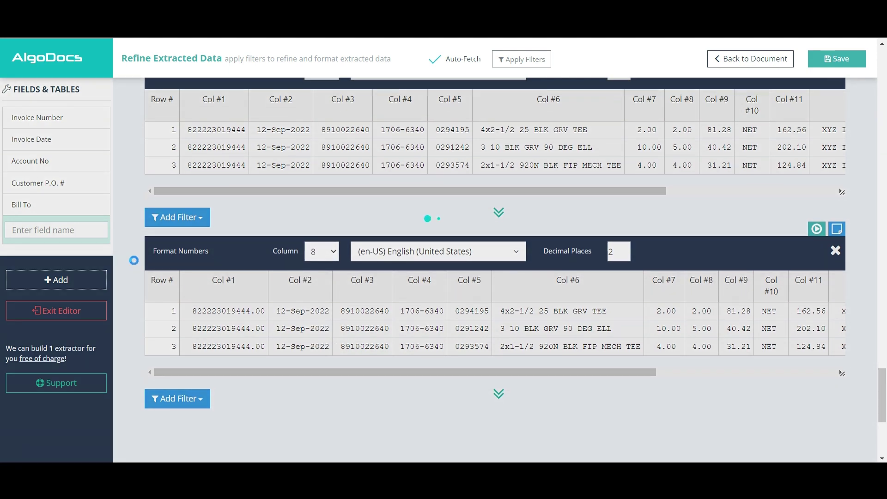
pyautogui.scroll(-4, 133, 260)
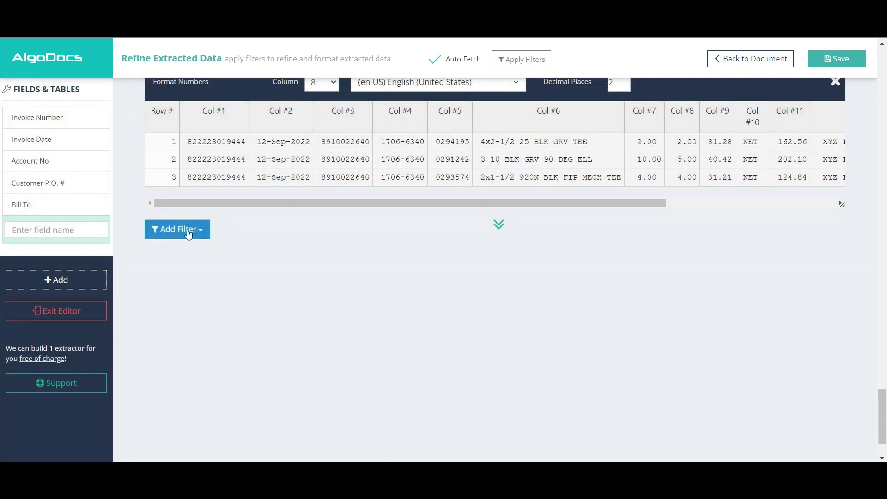
# Add a Format Numbers filter for column 9 with 3 decimal places
pyautogui.click(187, 230)
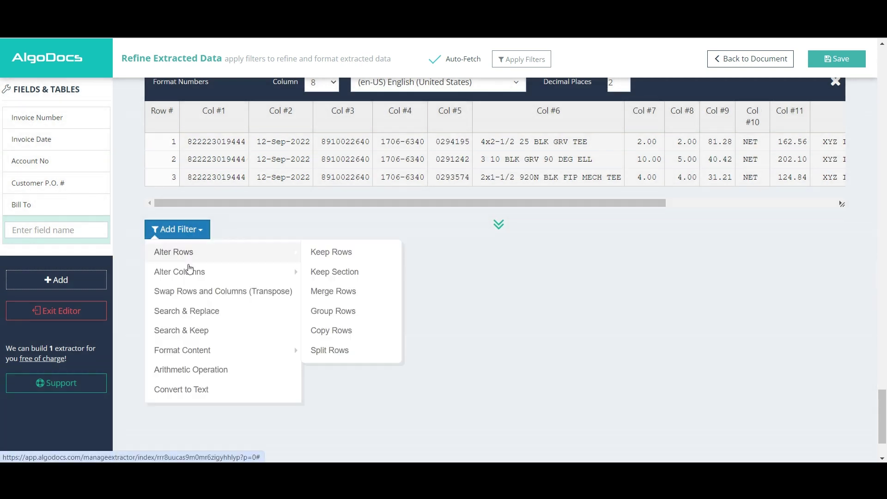
pyautogui.moveTo(208, 355)
pyautogui.click(332, 350)
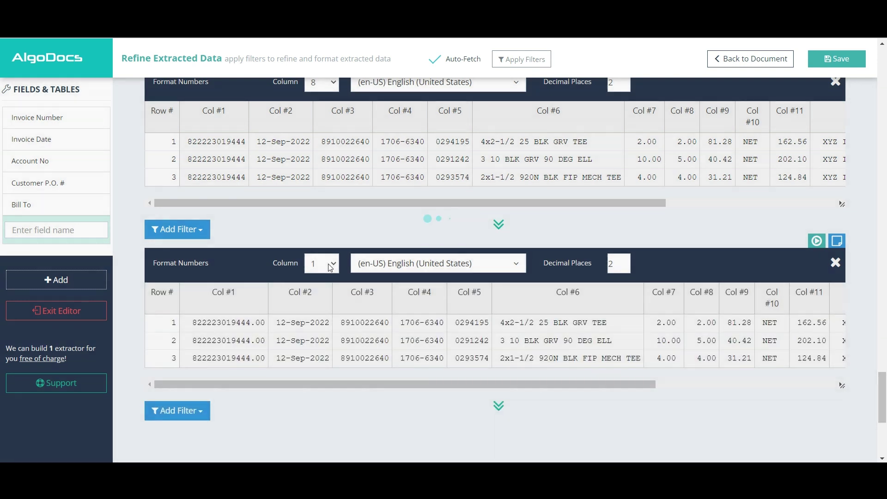
pyautogui.click(328, 264)
pyautogui.click(331, 369)
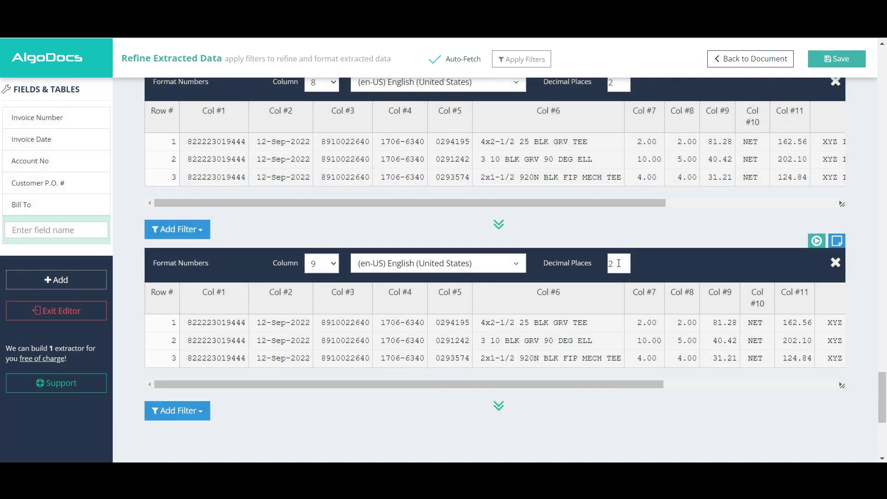
pyautogui.doubleClick(611, 264)
pyautogui.write('3')
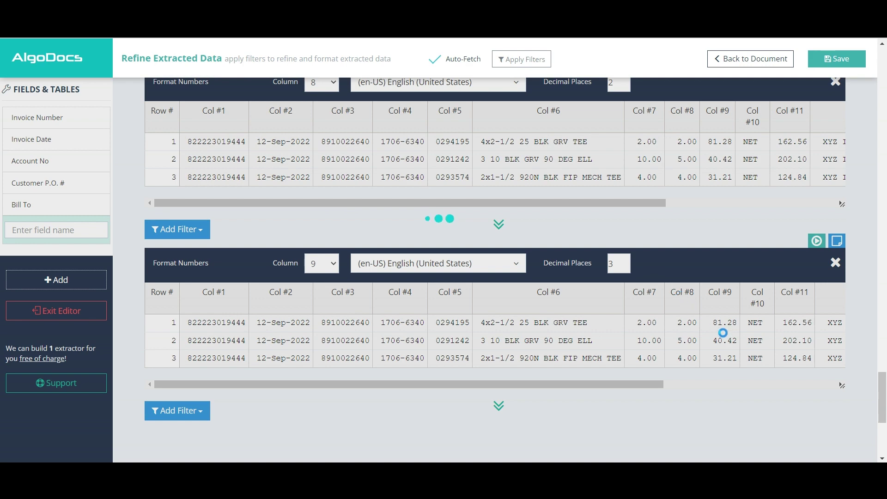
pyautogui.scroll(-4, 724, 330)
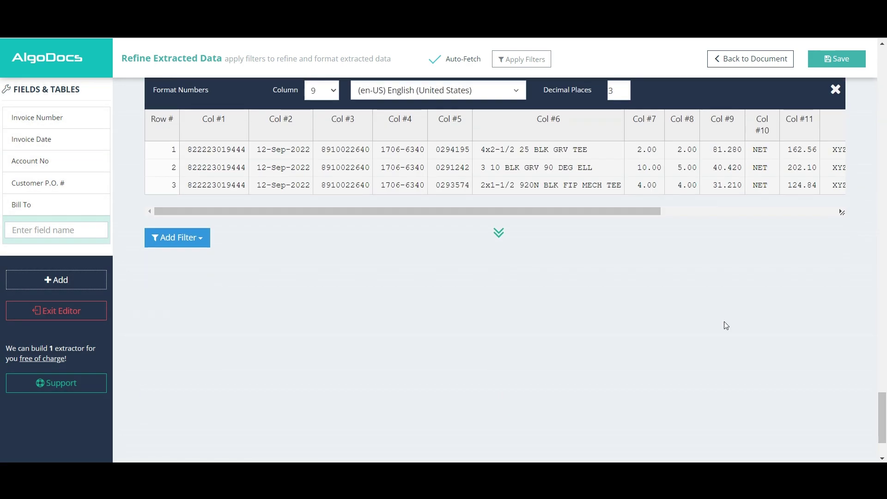
# Add a Format Numbers filter for column 11, en-US with 3 decimal places
pyautogui.click(198, 238)
pyautogui.moveTo(198, 360)
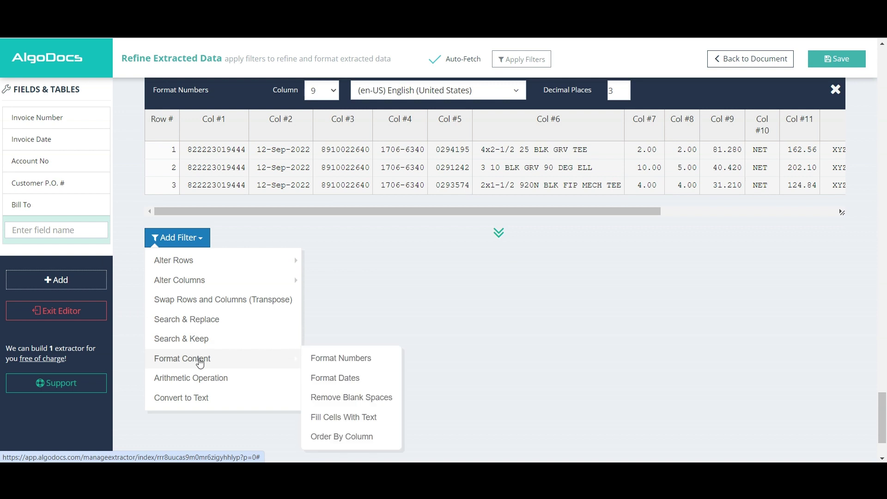
pyautogui.click(340, 358)
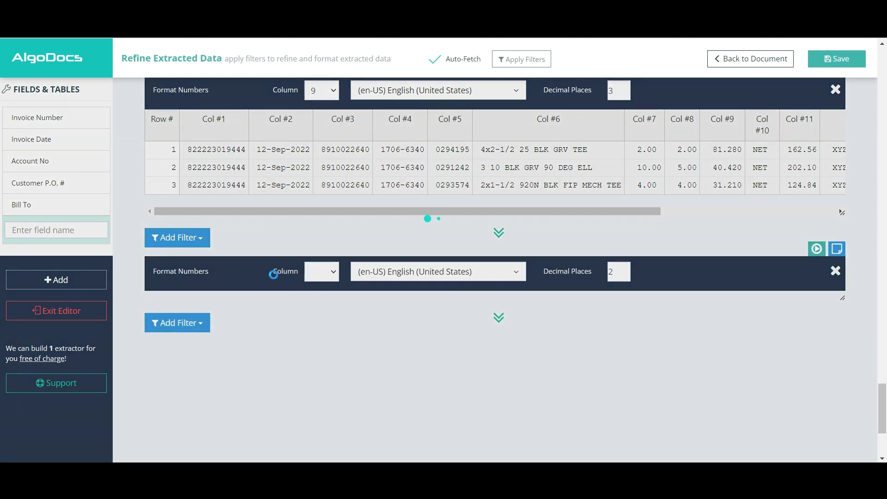
pyautogui.scroll(-1, 323, 272)
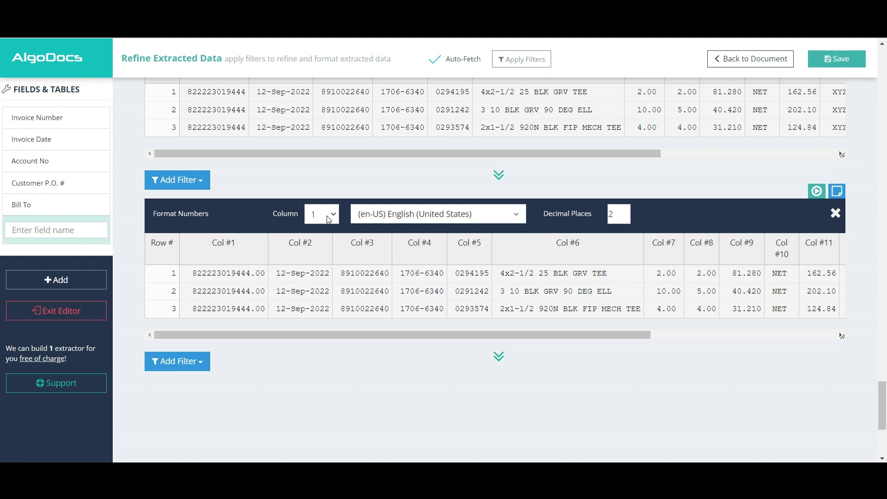
pyautogui.click(326, 215)
pyautogui.click(323, 345)
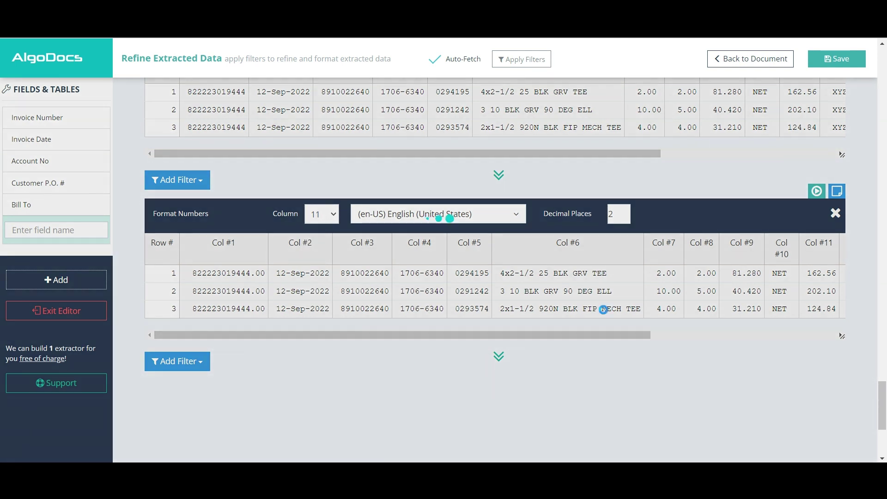
pyautogui.click(620, 215)
pyautogui.scroll(-1, 568, 199)
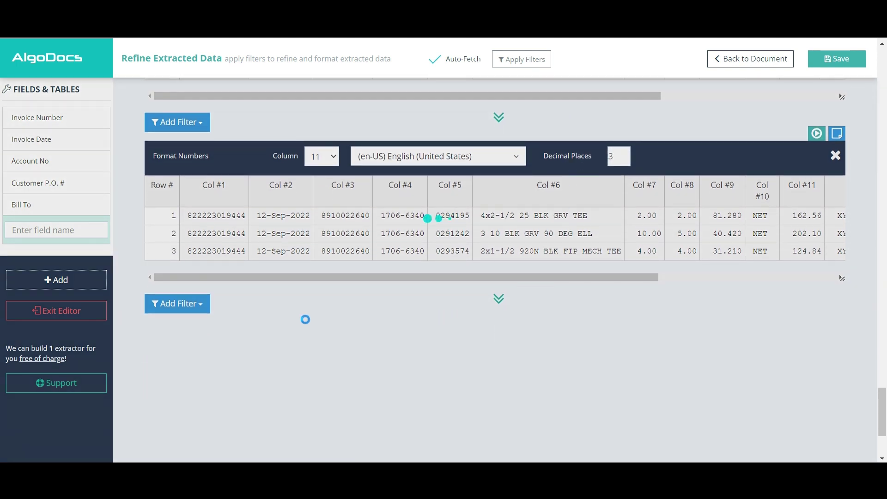
pyautogui.scroll(-1, 305, 320)
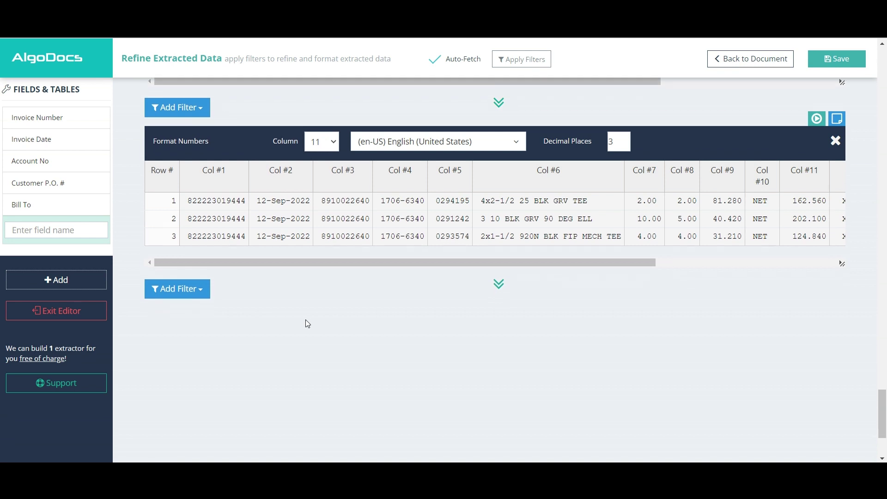
# Add a Set Column Headers filter and name column 1 Invoice Number
pyautogui.click(193, 247)
pyautogui.moveTo(199, 290)
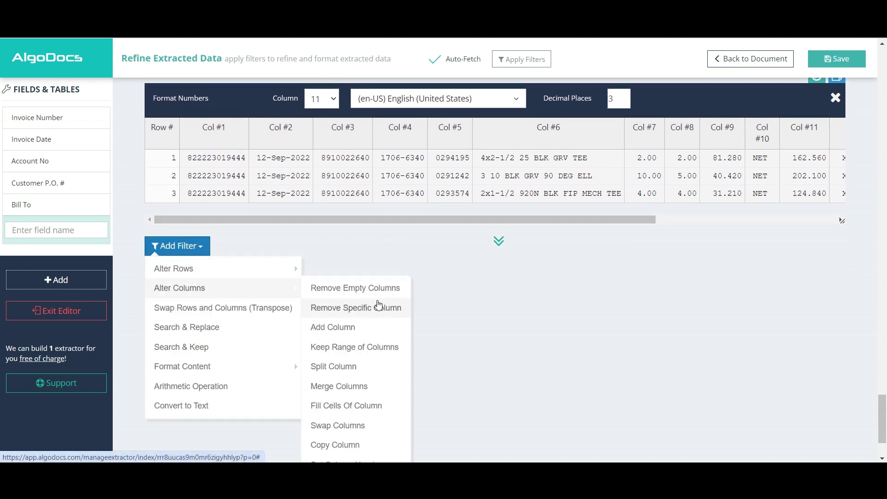
pyautogui.scroll(-2, 379, 307)
pyautogui.click(350, 368)
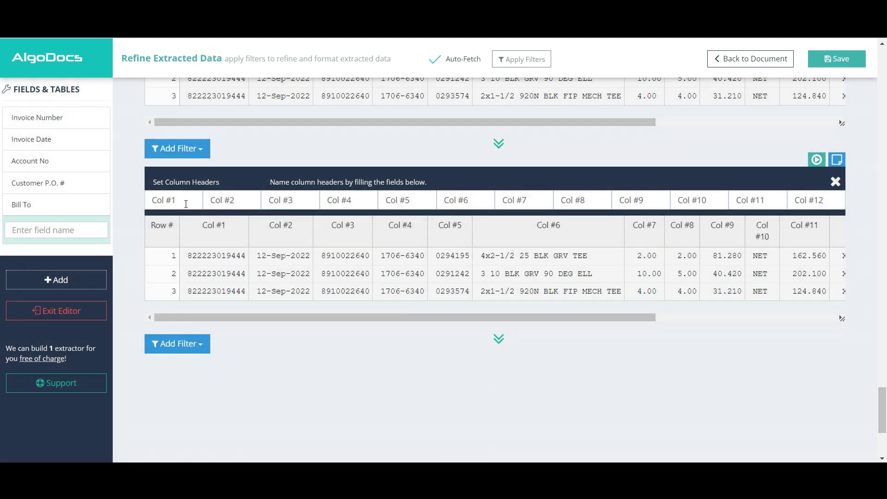
pyautogui.moveTo(188, 199); pyautogui.dragTo(151, 199)
pyautogui.press('BackSpace')
pyautogui.write('Invoice Number')
pyautogui.click(228, 199)
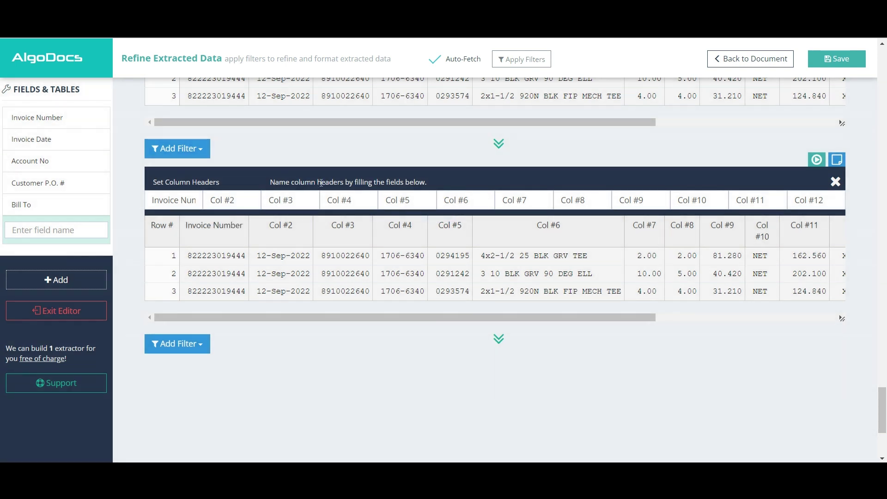
# Name columns 2–6 Invoice Date, Account No, Customer P.O. #, Product and Description
pyautogui.click(434, 59)
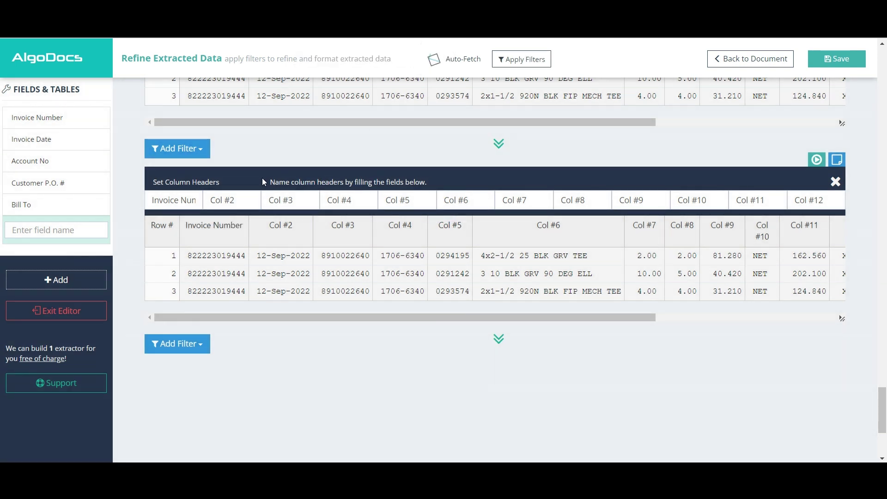
pyautogui.tripleClick(246, 199)
pyautogui.press('BackSpace')
pyautogui.write('Invoice Date')
pyautogui.moveTo(298, 204); pyautogui.dragTo(274, 200)
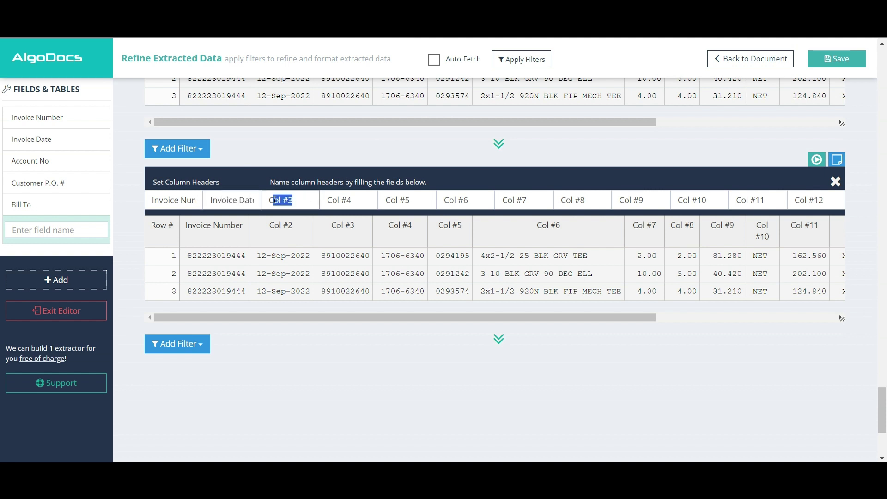
pyautogui.write('Account No')
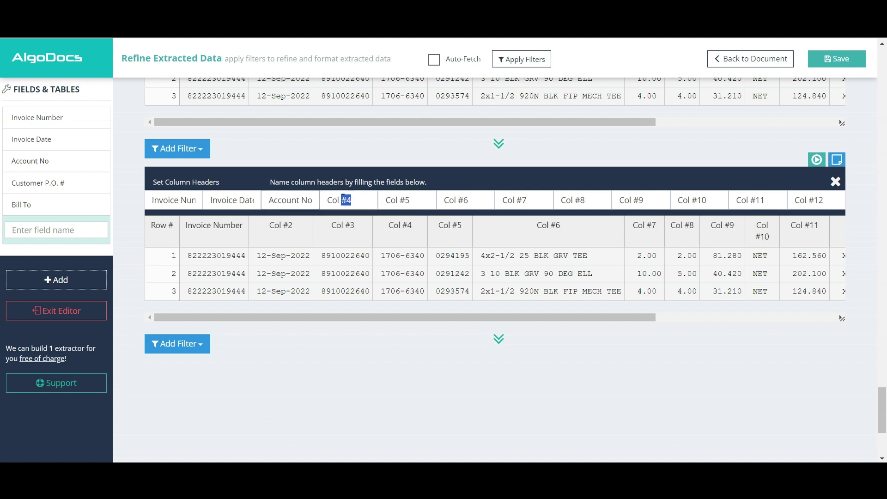
pyautogui.moveTo(344, 198); pyautogui.dragTo(323, 201)
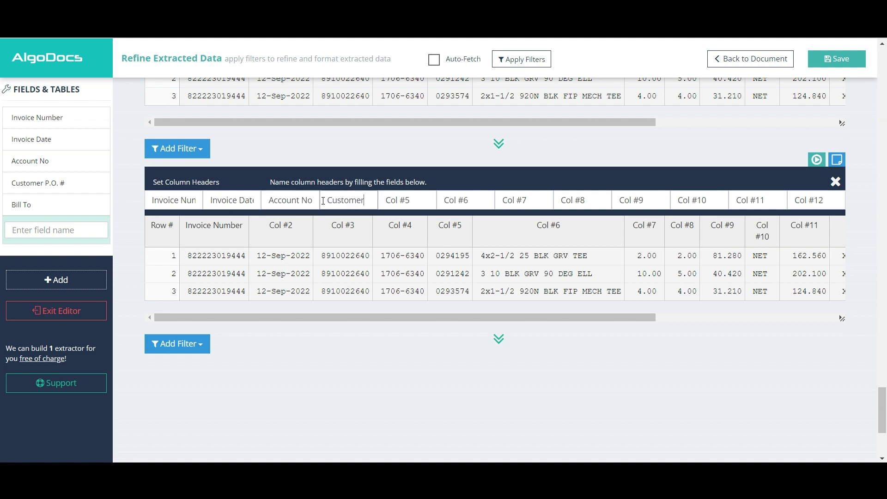
pyautogui.write('P.O. #')
pyautogui.press('Tab')
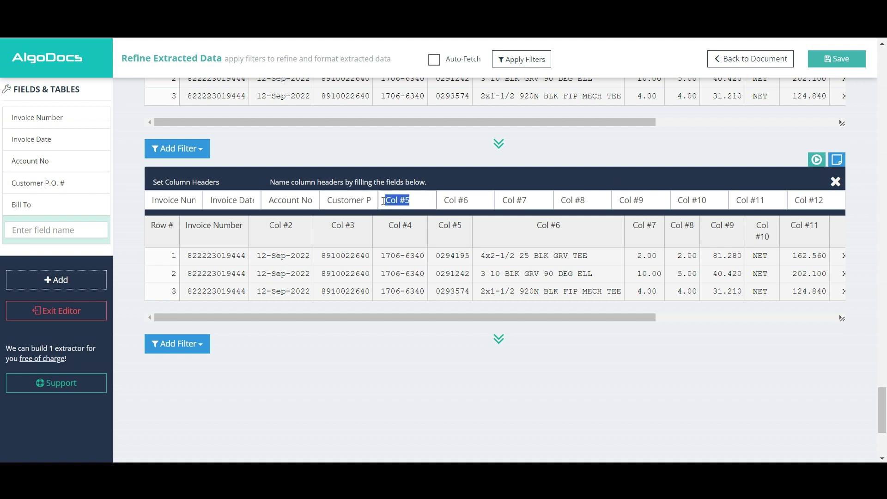
pyautogui.write('Product')
pyautogui.press('Tab')
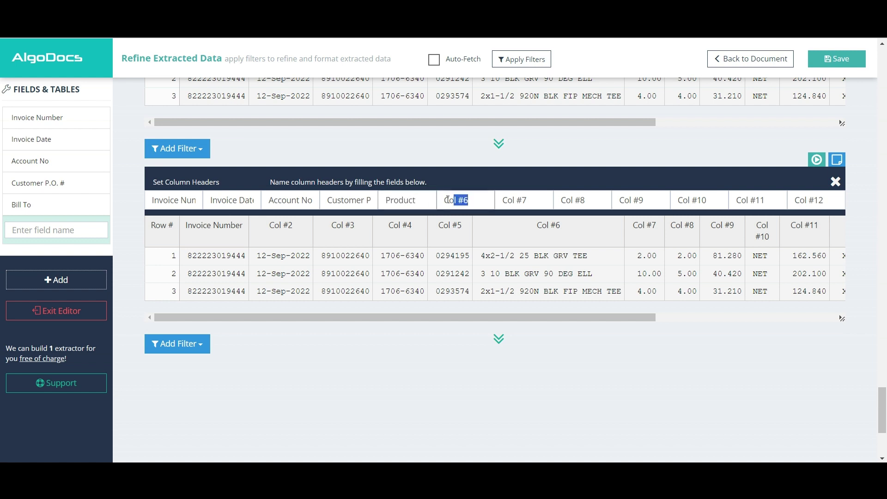
pyautogui.write('Des')
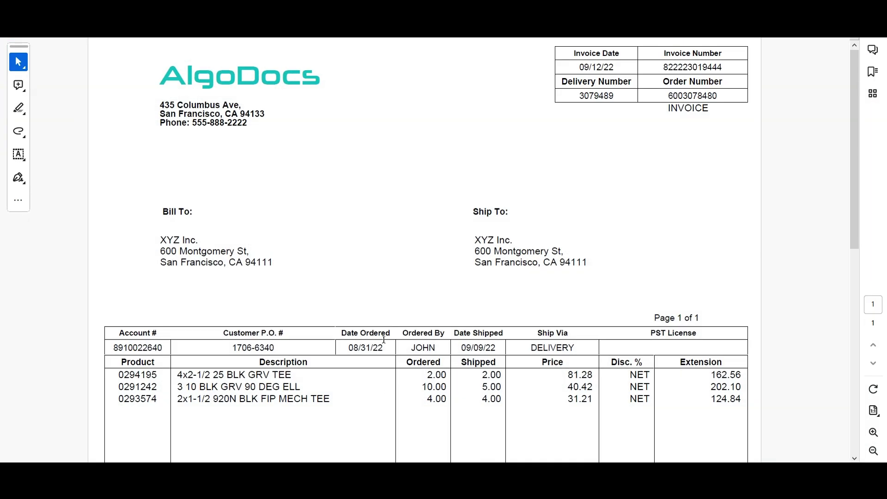
# Copy the invoice headings Ordered, Shipped and Price into the headers of columns 7–9
pyautogui.scroll(-4, 386, 335)
pyautogui.doubleClick(421, 207)
pyautogui.hotkey('ctrl', 'c')
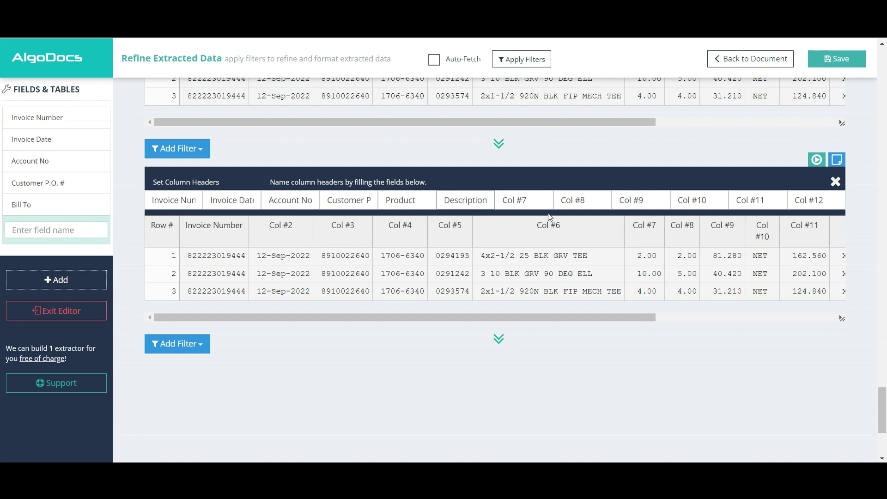
pyautogui.press('Tab')
pyautogui.hotkey('ctrl', 'v')
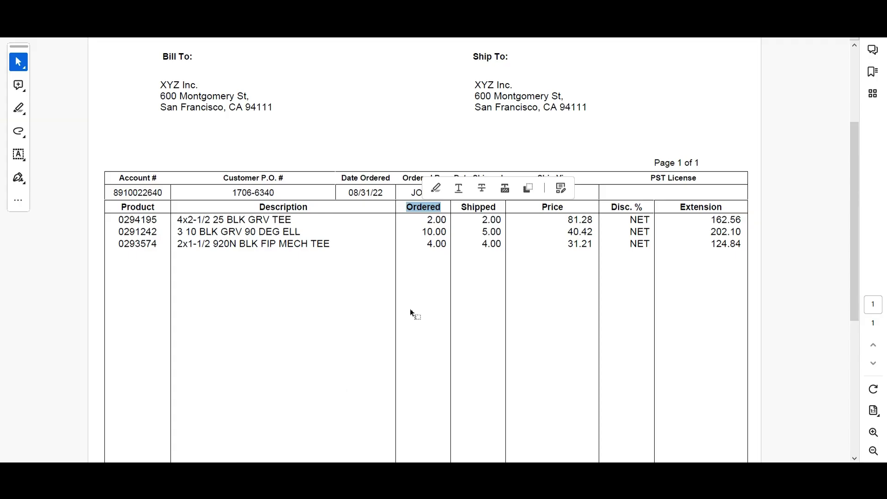
pyautogui.doubleClick(478, 207)
pyautogui.hotkey('ctrl', 'c')
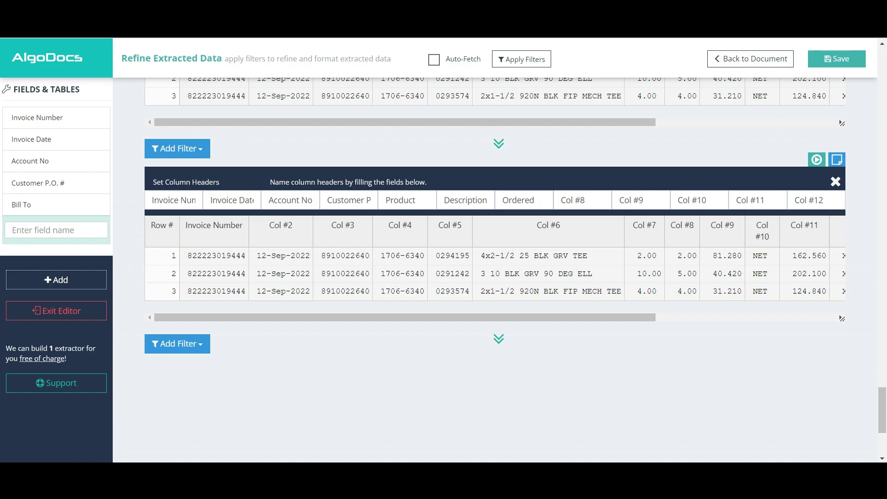
pyautogui.tripleClick(571, 197)
pyautogui.hotkey('ctrl', 'v')
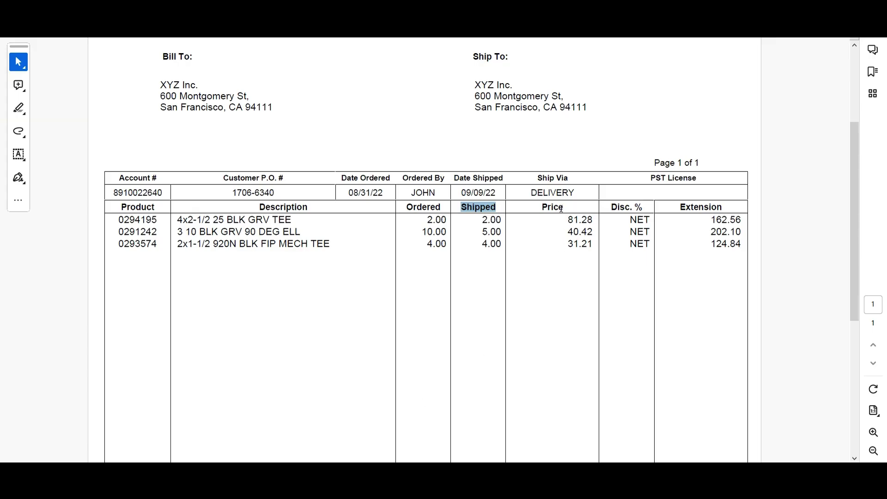
pyautogui.doubleClick(552, 208)
pyautogui.hotkey('ctrl', 'c')
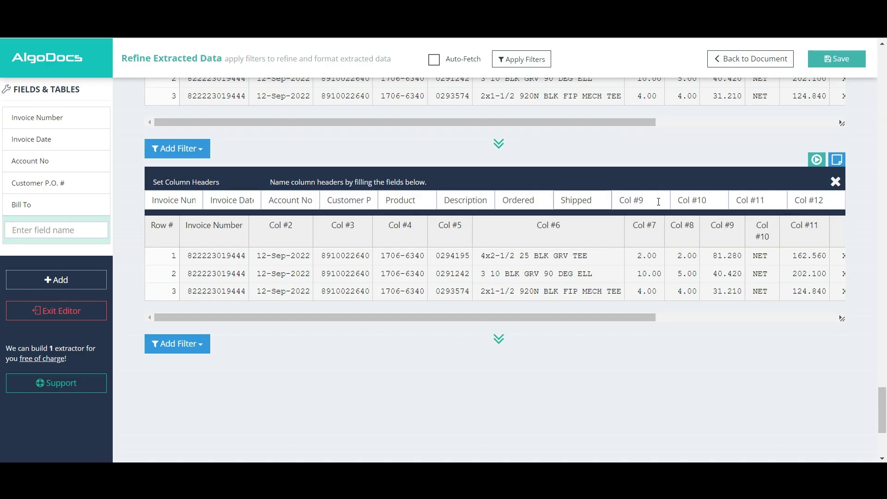
pyautogui.tripleClick(659, 200)
pyautogui.hotkey('ctrl', 'v')
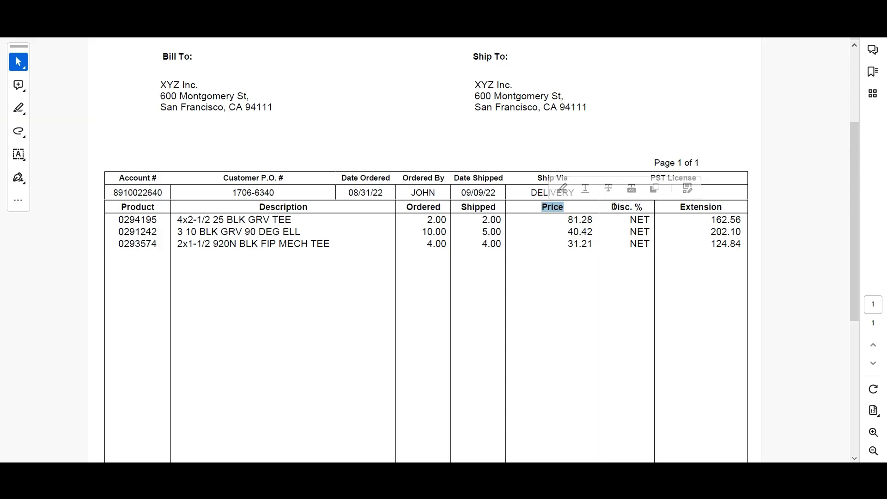
# Copy the invoice headings Disc. % and Extension into the headers of columns 10 and 11
pyautogui.doubleClick(614, 209)
pyautogui.hotkey('ctrl', 'c')
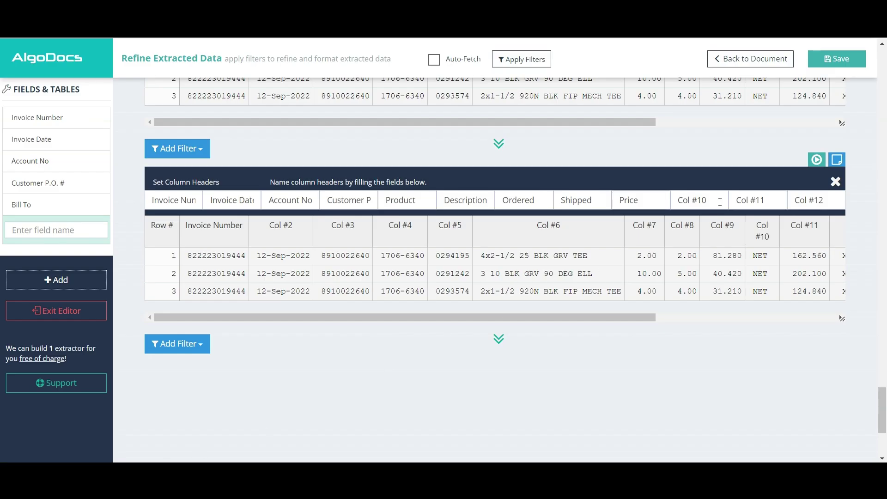
pyautogui.tripleClick(719, 201)
pyautogui.hotkey('ctrl', 'v')
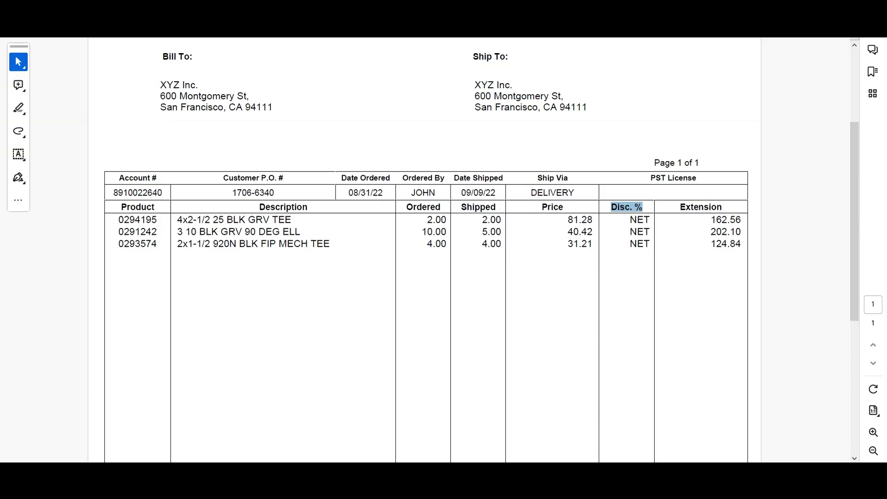
pyautogui.doubleClick(702, 208)
pyautogui.hotkey('ctrl', 'c')
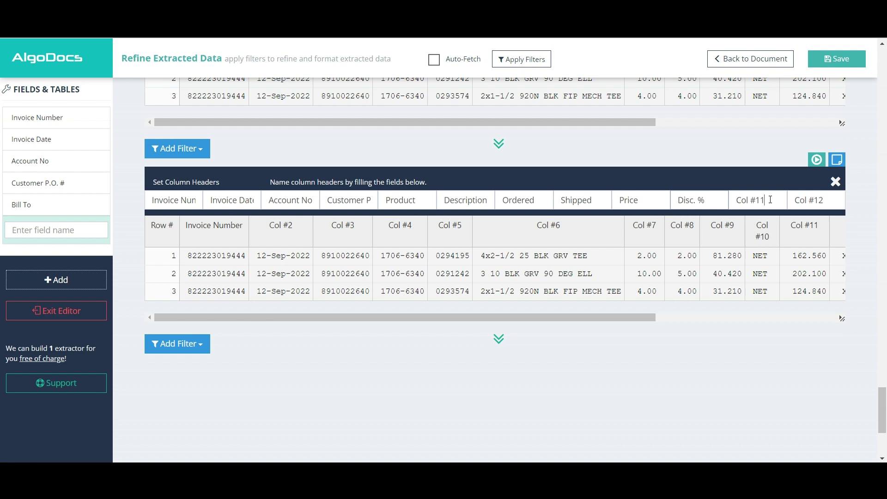
pyautogui.tripleClick(770, 200)
pyautogui.hotkey('ctrl', 'v')
pyautogui.tripleClick(834, 199)
# Head column 12 Bill To, name the table Items, and save it
pyautogui.click(468, 60)
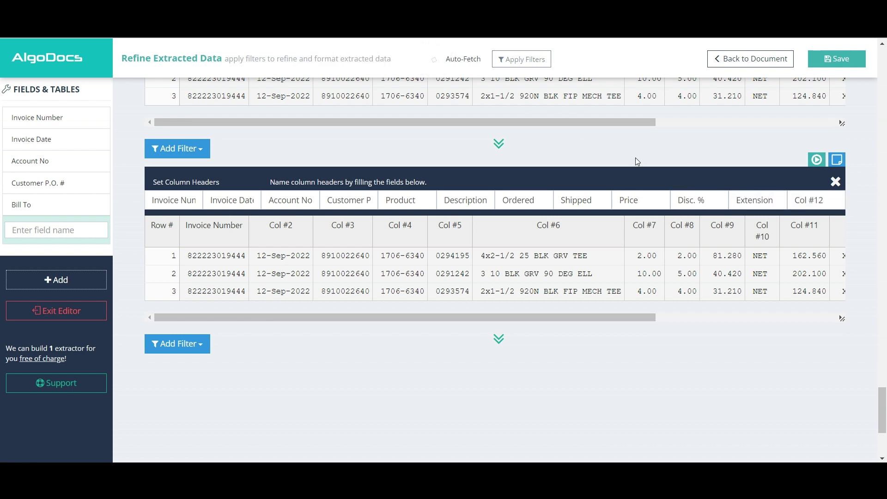
pyautogui.moveTo(832, 199); pyautogui.dragTo(785, 200)
pyautogui.write('Bill To')
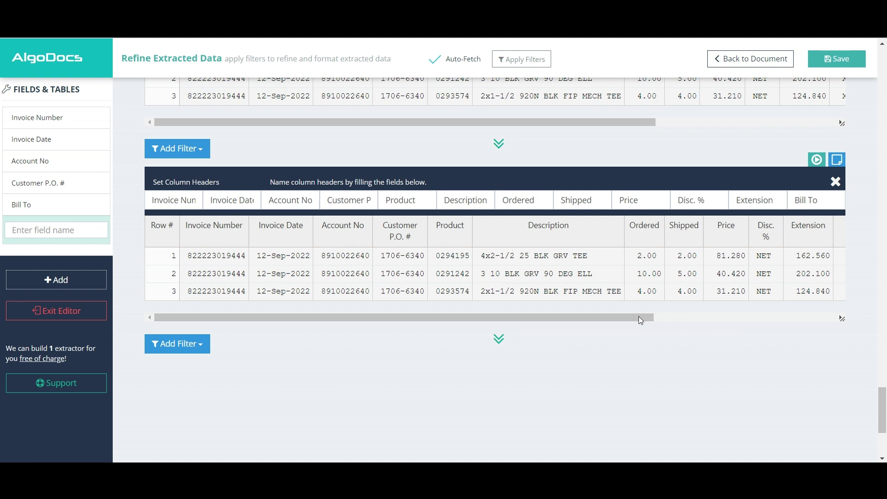
pyautogui.moveTo(639, 317); pyautogui.dragTo(818, 319)
pyautogui.click(43, 230)
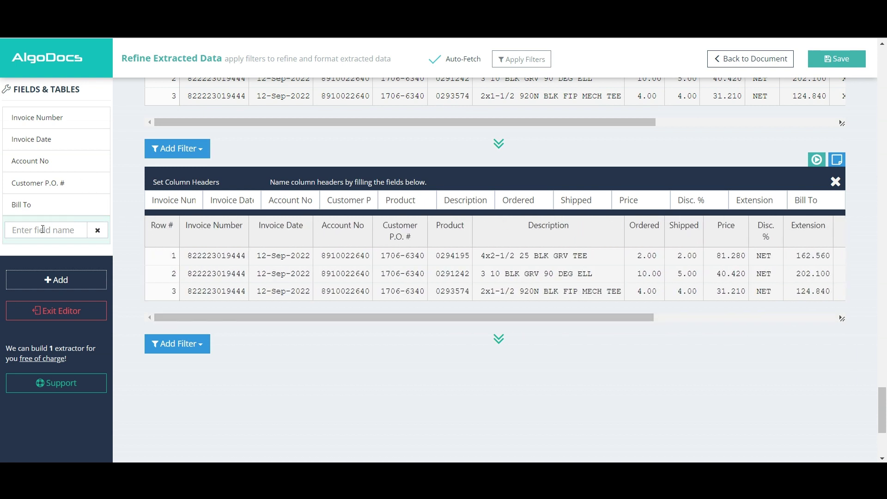
pyautogui.write('Items')
pyautogui.click(856, 62)
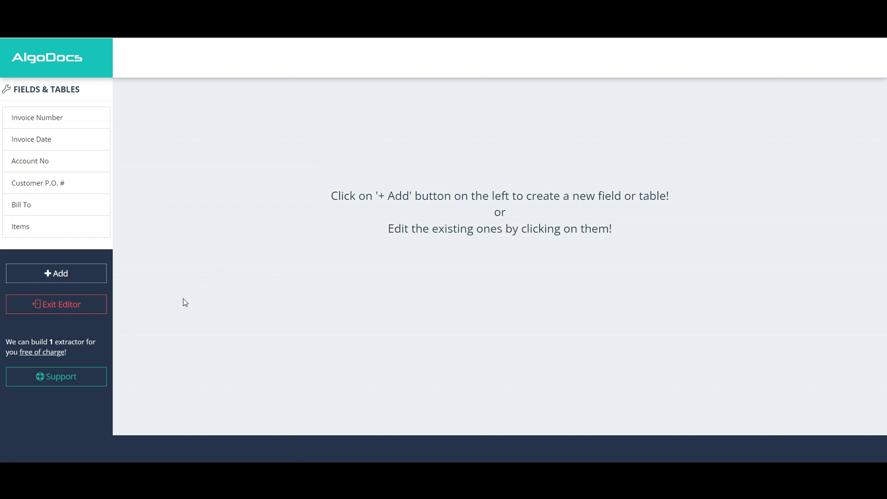
# Show the extracted data results for the 1 Page Invoice extractor
pyautogui.click(64, 305)
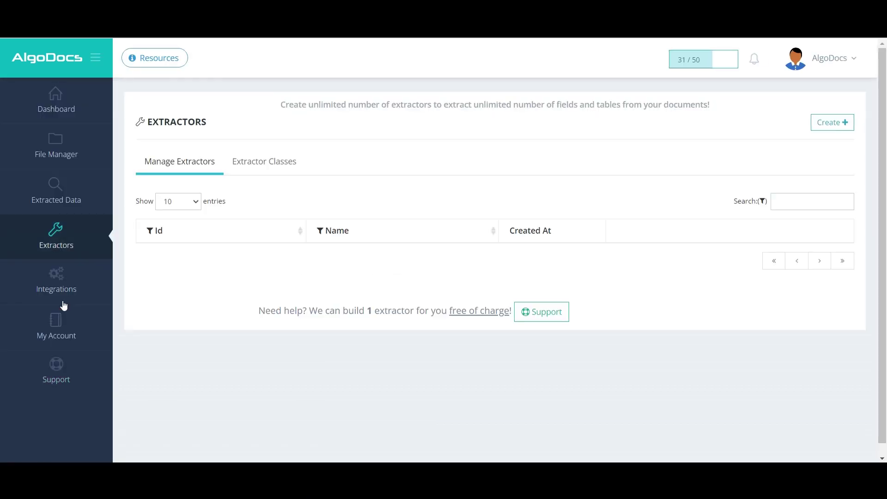
pyautogui.click(61, 194)
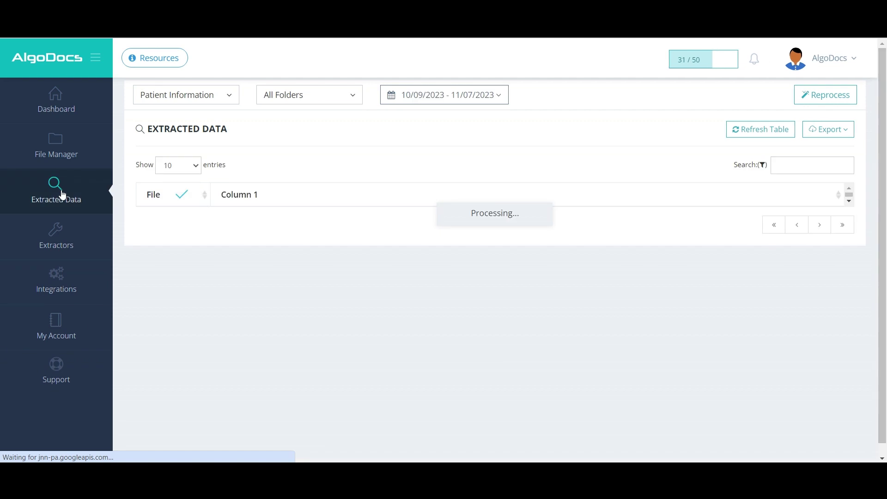
pyautogui.click(190, 98)
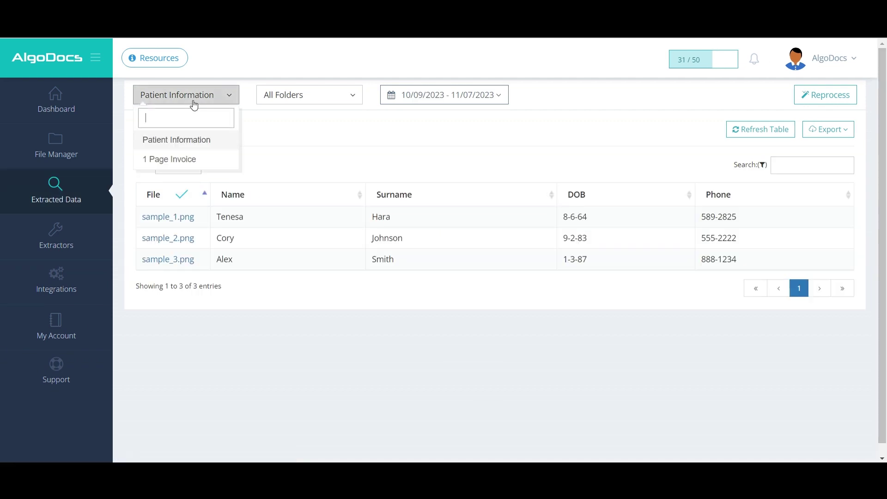
pyautogui.click(189, 158)
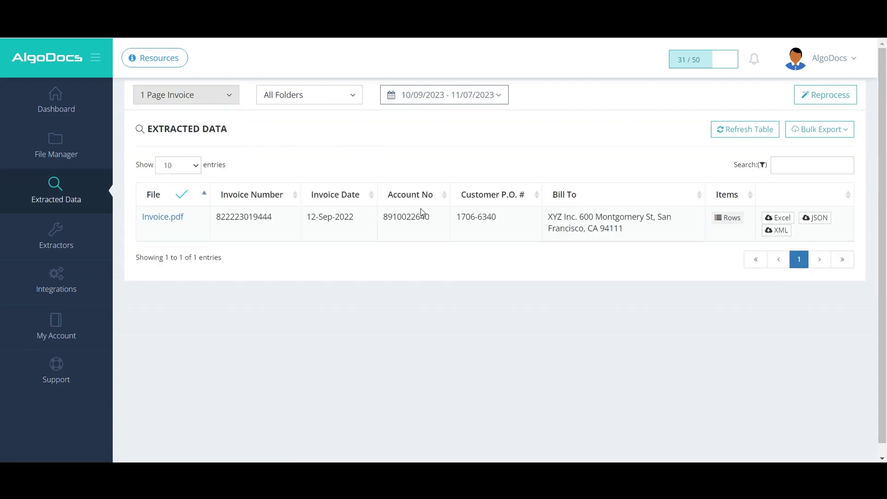
# Check Invoice.pdf's three extracted item rows, then download its data as Excel
pyautogui.click(729, 215)
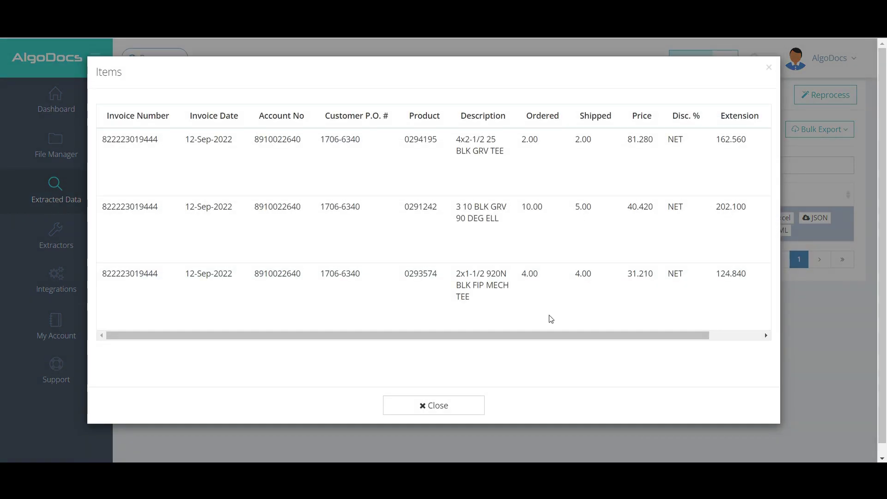
pyautogui.moveTo(560, 337); pyautogui.dragTo(490, 338)
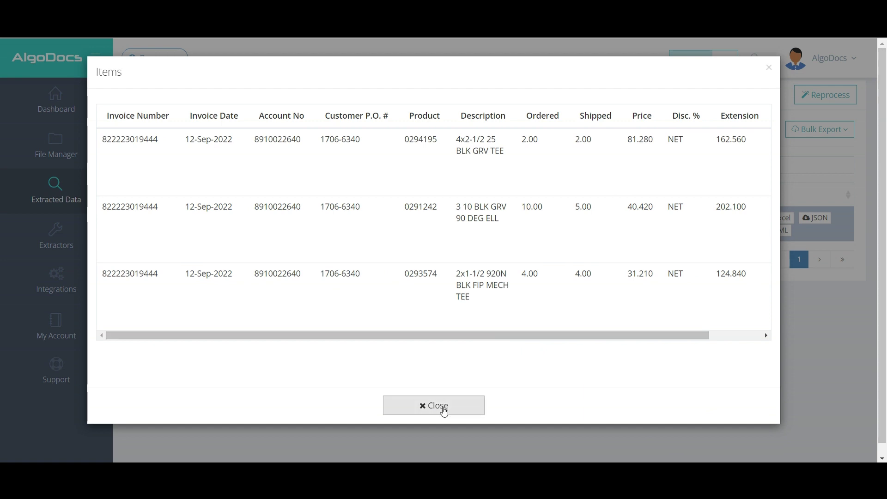
pyautogui.click(442, 407)
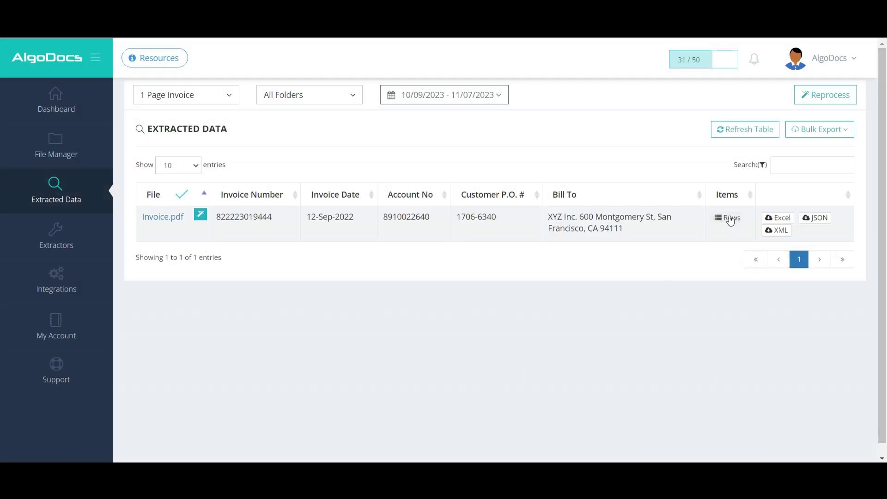
pyautogui.click(777, 218)
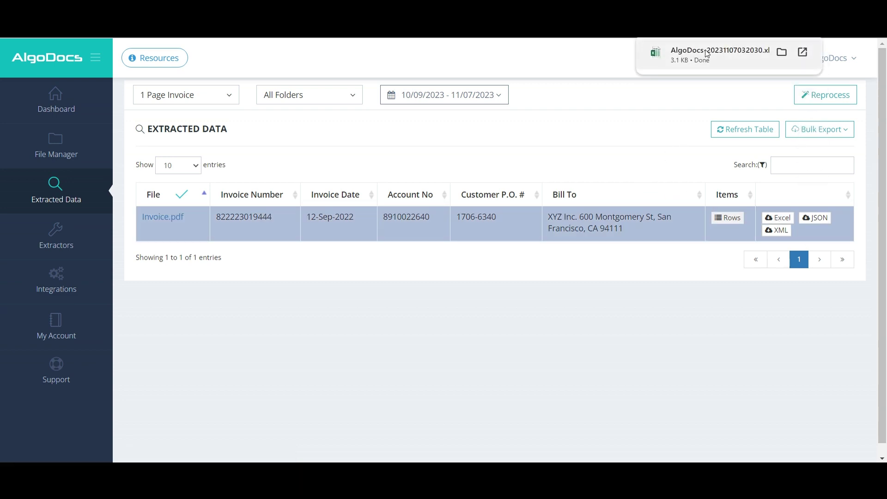
# Open the downloaded AlgoDocs workbook in Excel and enable editing
pyautogui.click(719, 57)
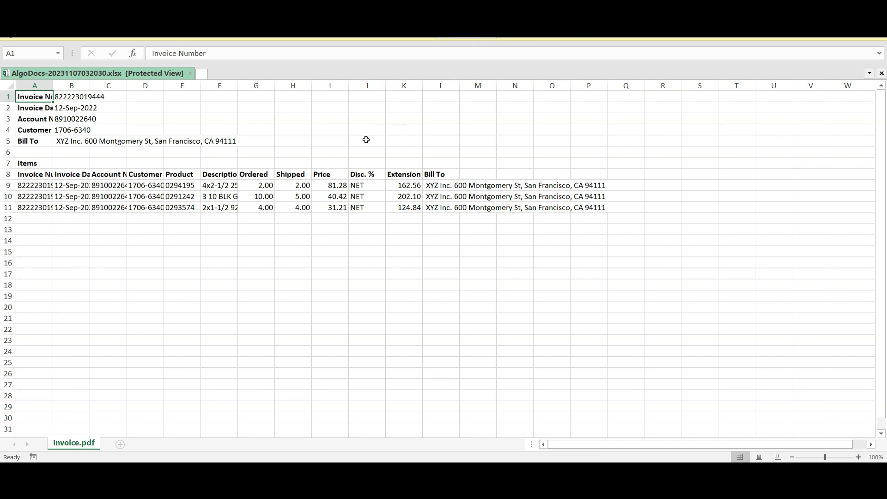
pyautogui.moveTo(73, 86); pyautogui.dragTo(136, 83)
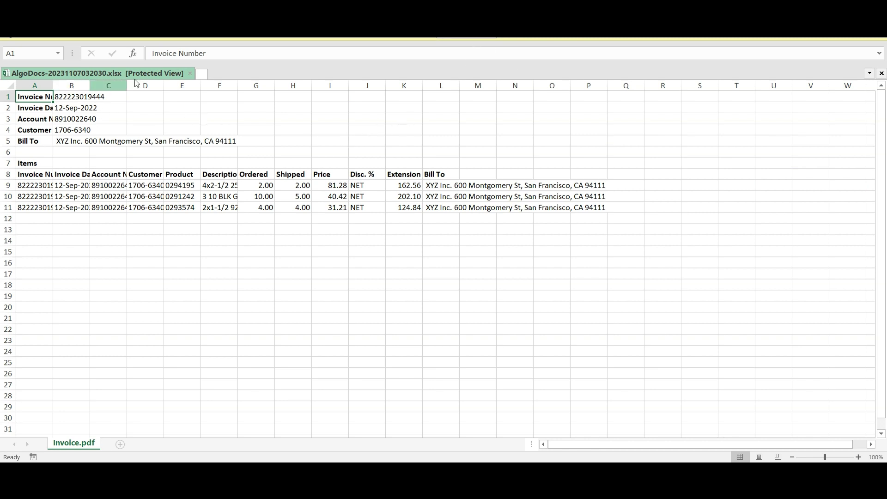
pyautogui.click(464, 38)
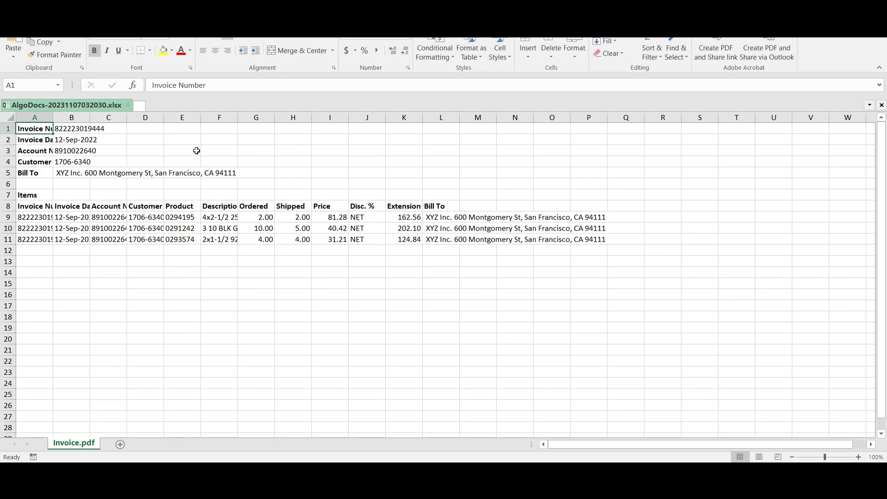
# Widen column A for full labels and set columns B–L to an equal width
pyautogui.moveTo(59, 121); pyautogui.dragTo(530, 112)
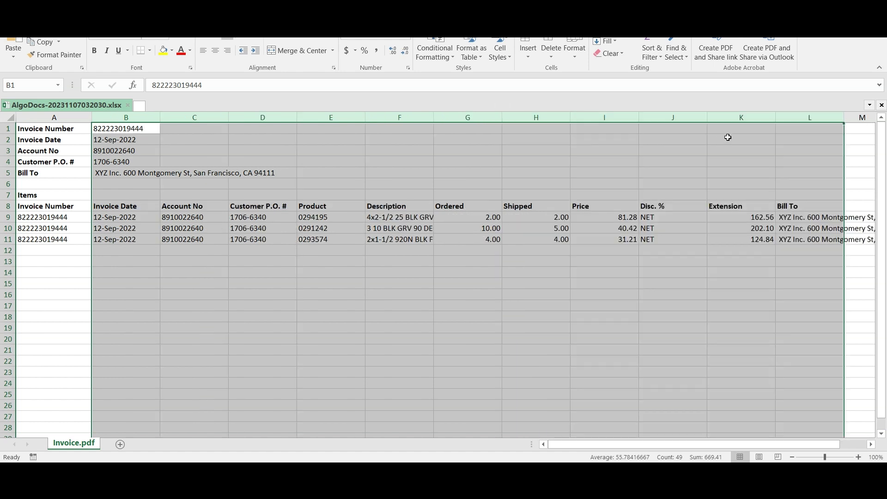
pyautogui.moveTo(776, 117); pyautogui.dragTo(767, 119)
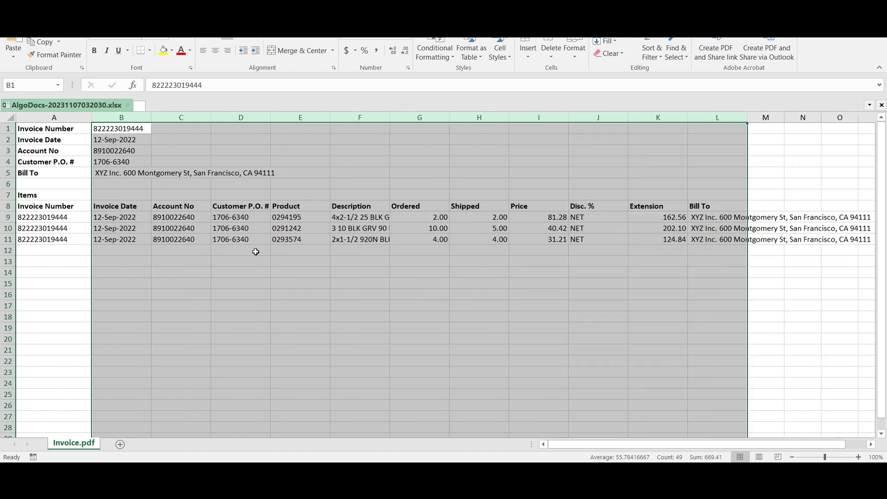
pyautogui.click(235, 228)
pyautogui.moveTo(7, 129); pyautogui.dragTo(7, 173)
pyautogui.click(343, 192)
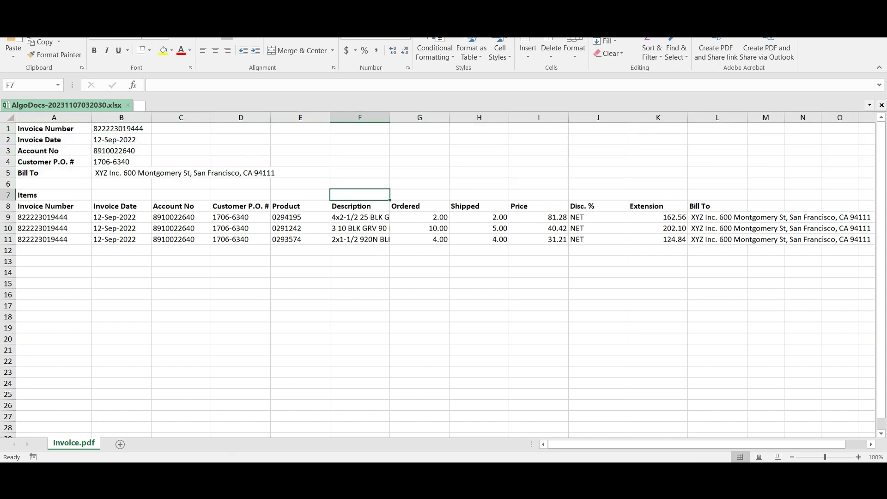
# In 1 Page Invoice settings, uncheck Invoice Number, Invoice Date, Account No, Customer P.O. # and Bill To, then save
pyautogui.click(246, 461)
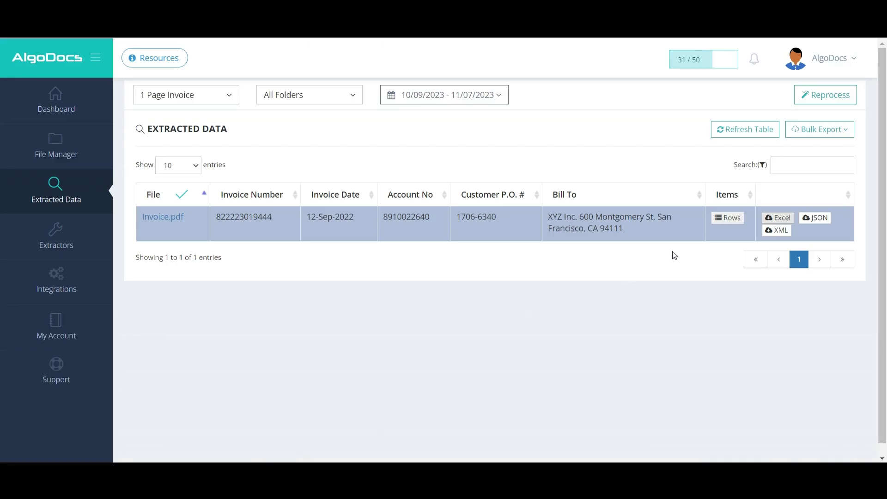
pyautogui.click(87, 241)
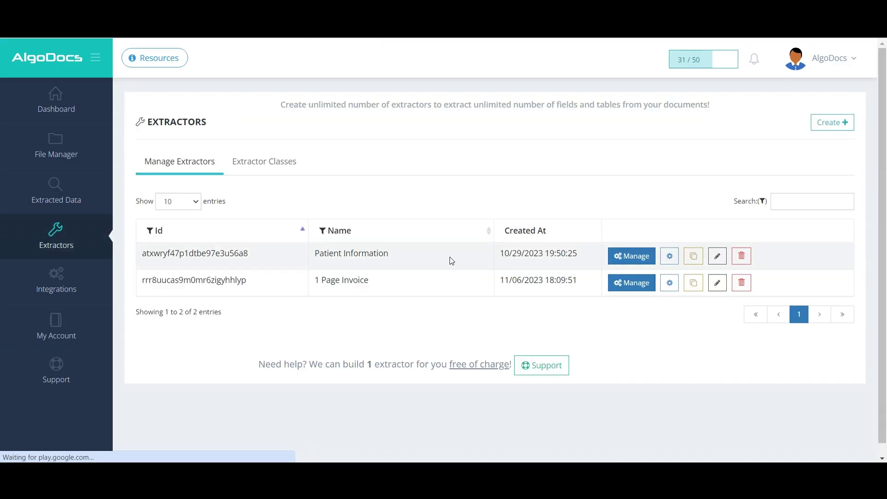
pyautogui.click(669, 282)
pyautogui.scroll(-2, 549, 289)
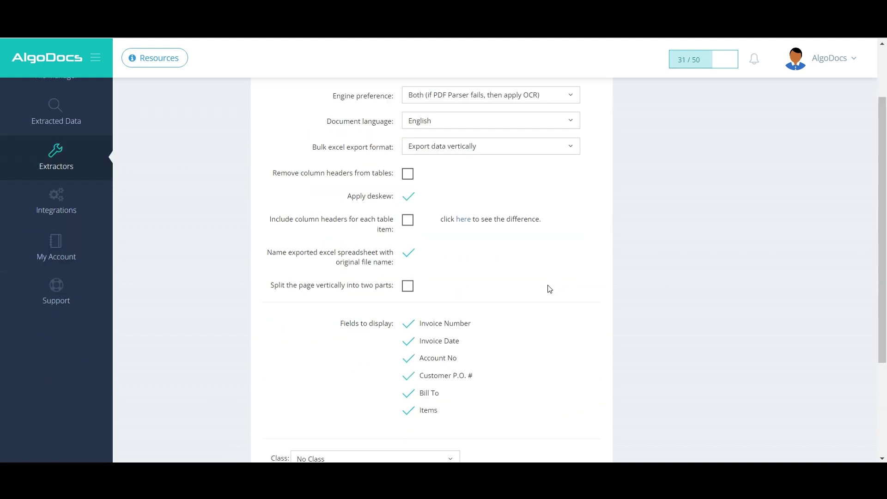
pyautogui.scroll(-3, 549, 289)
pyautogui.click(422, 180)
pyautogui.click(423, 196)
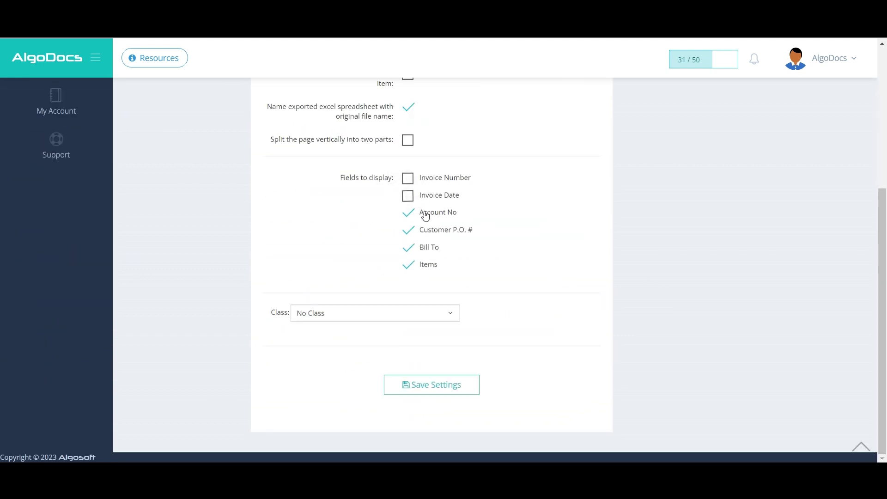
pyautogui.click(424, 214)
pyautogui.click(422, 231)
pyautogui.click(422, 249)
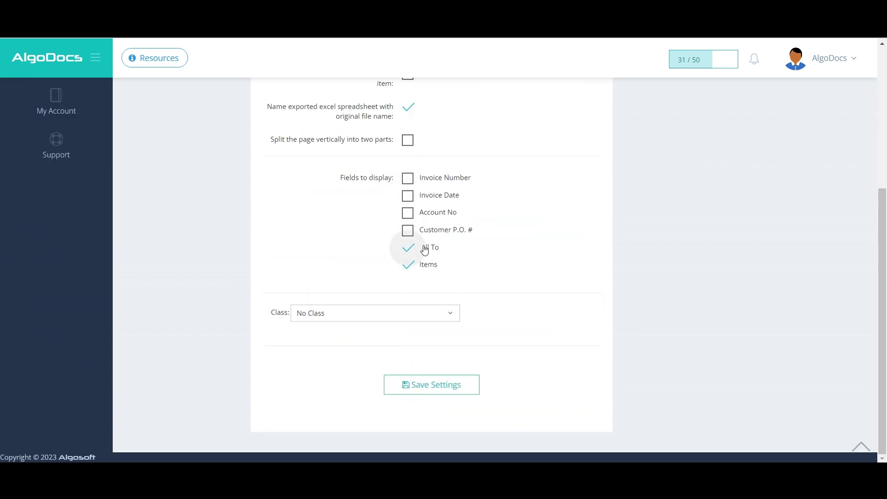
pyautogui.click(457, 384)
pyautogui.click(444, 291)
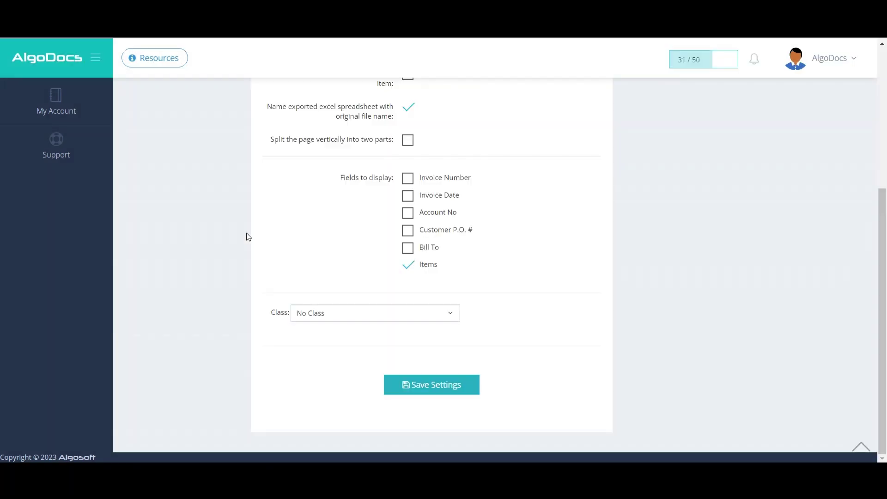
# Filter Extracted Data to 1 Page Invoice rows and open the Excel export AlgoDocs-20231107032119.xlsx
pyautogui.click(69, 194)
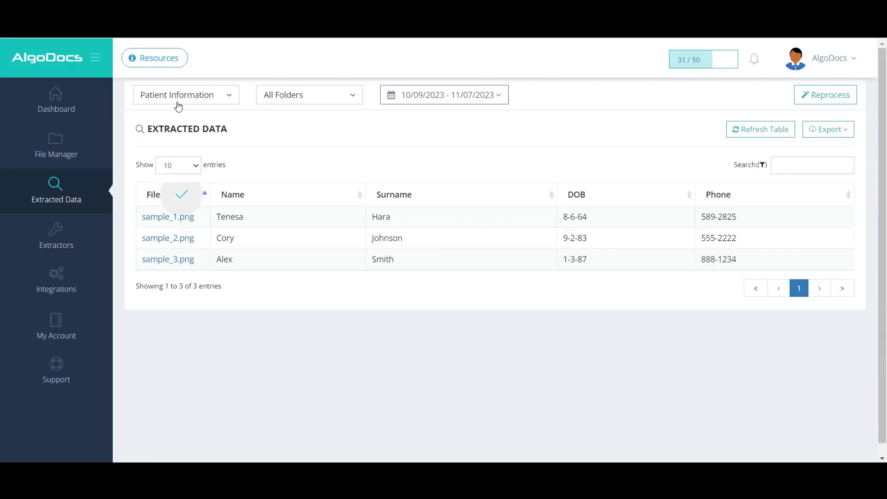
pyautogui.click(178, 102)
pyautogui.click(184, 160)
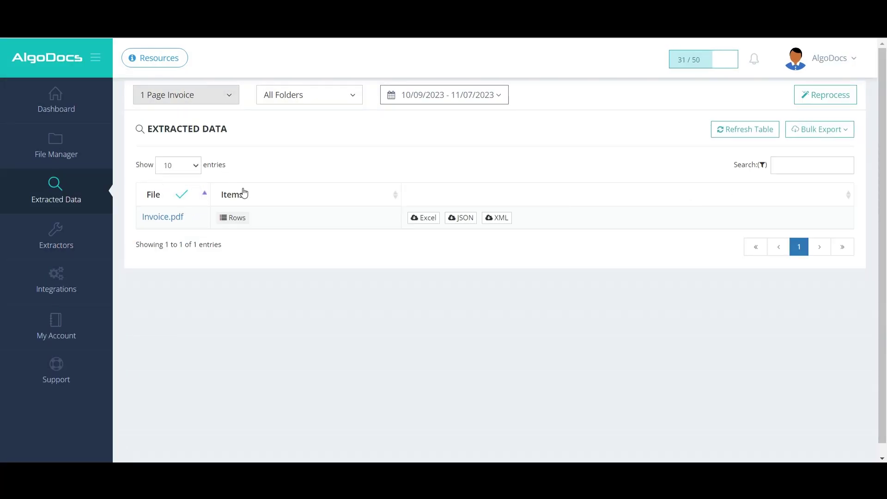
pyautogui.click(233, 217)
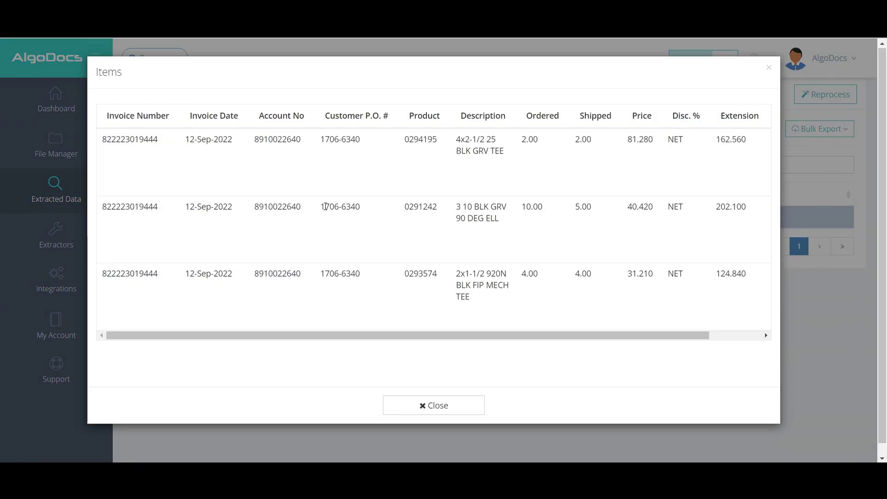
pyautogui.moveTo(475, 340)
pyautogui.mouseDown()
pyautogui.moveTo(532, 340)
pyautogui.moveTo(475, 341)
pyautogui.mouseUp()
pyautogui.click(457, 407)
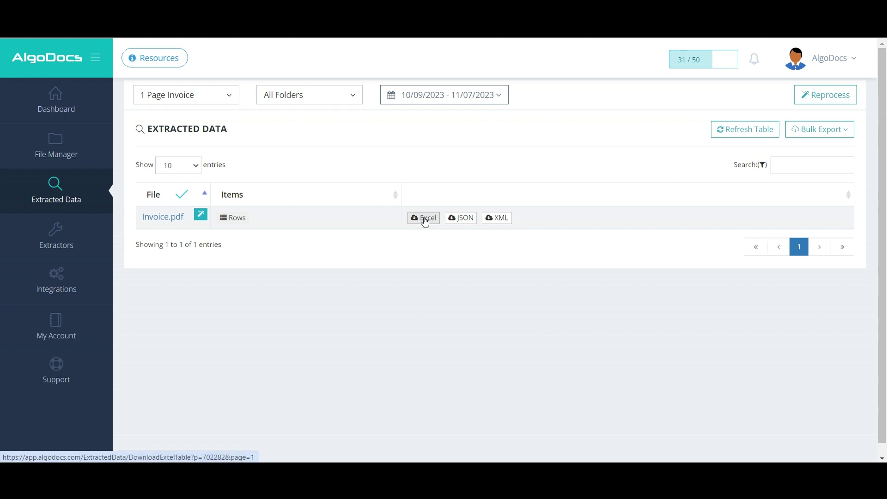
pyautogui.click(424, 219)
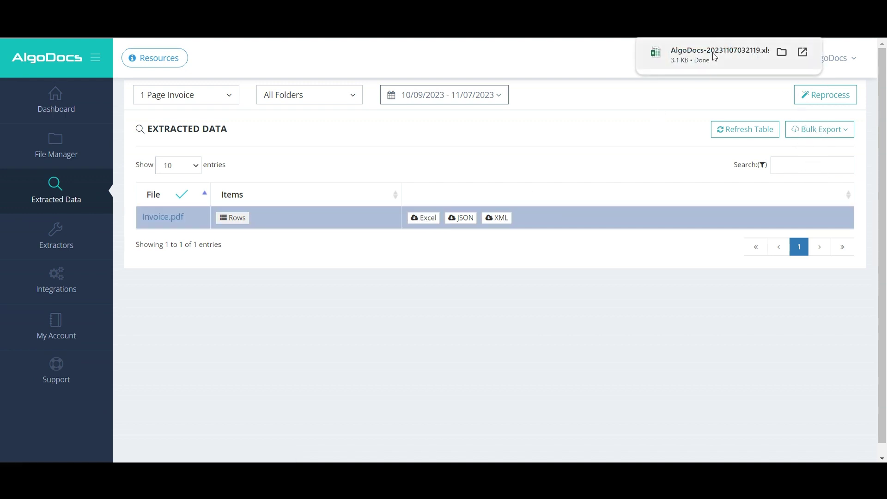
pyautogui.click(714, 57)
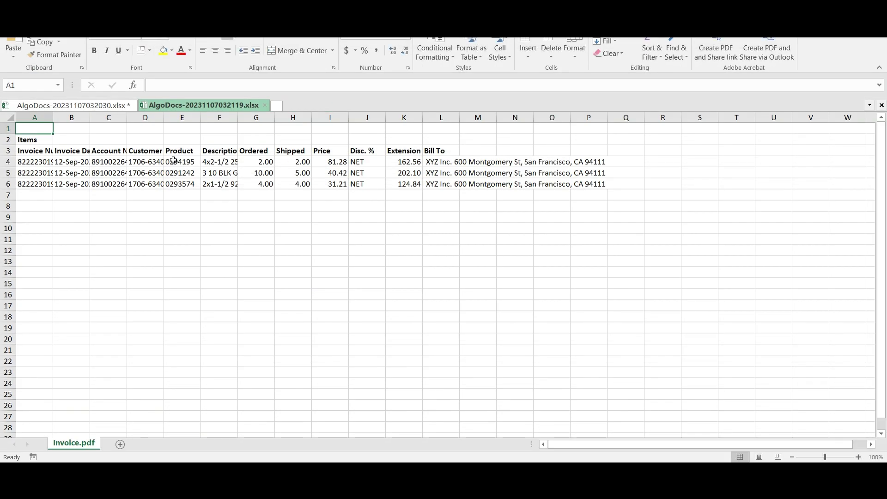
# Widen columns A through L together to 13.56 (129 pixels)
pyautogui.moveTo(45, 114); pyautogui.dragTo(493, 114)
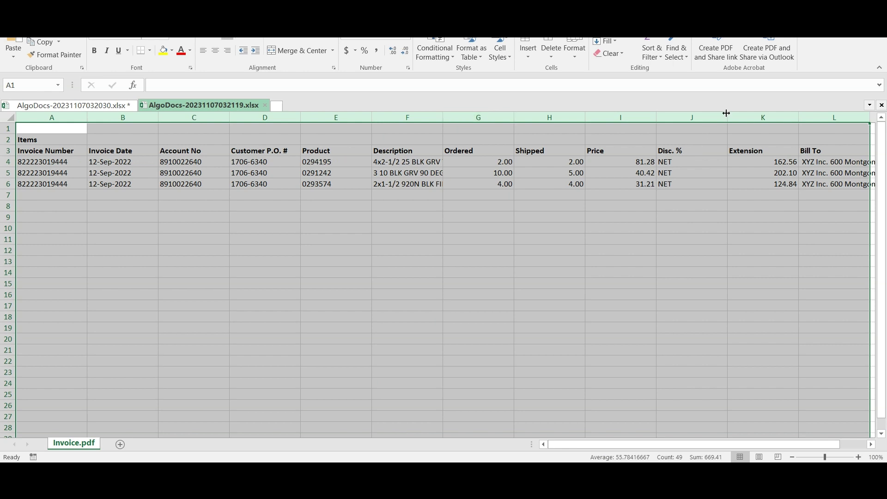
pyautogui.moveTo(727, 116); pyautogui.dragTo(716, 117)
pyautogui.click(581, 240)
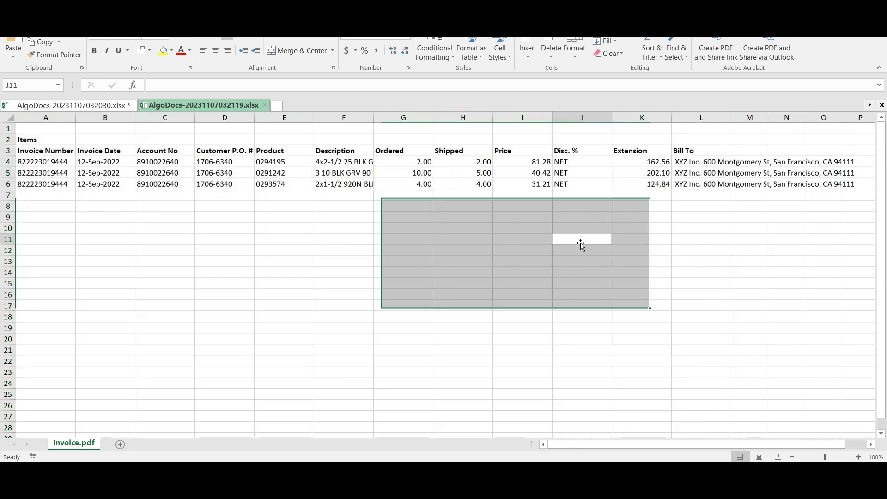